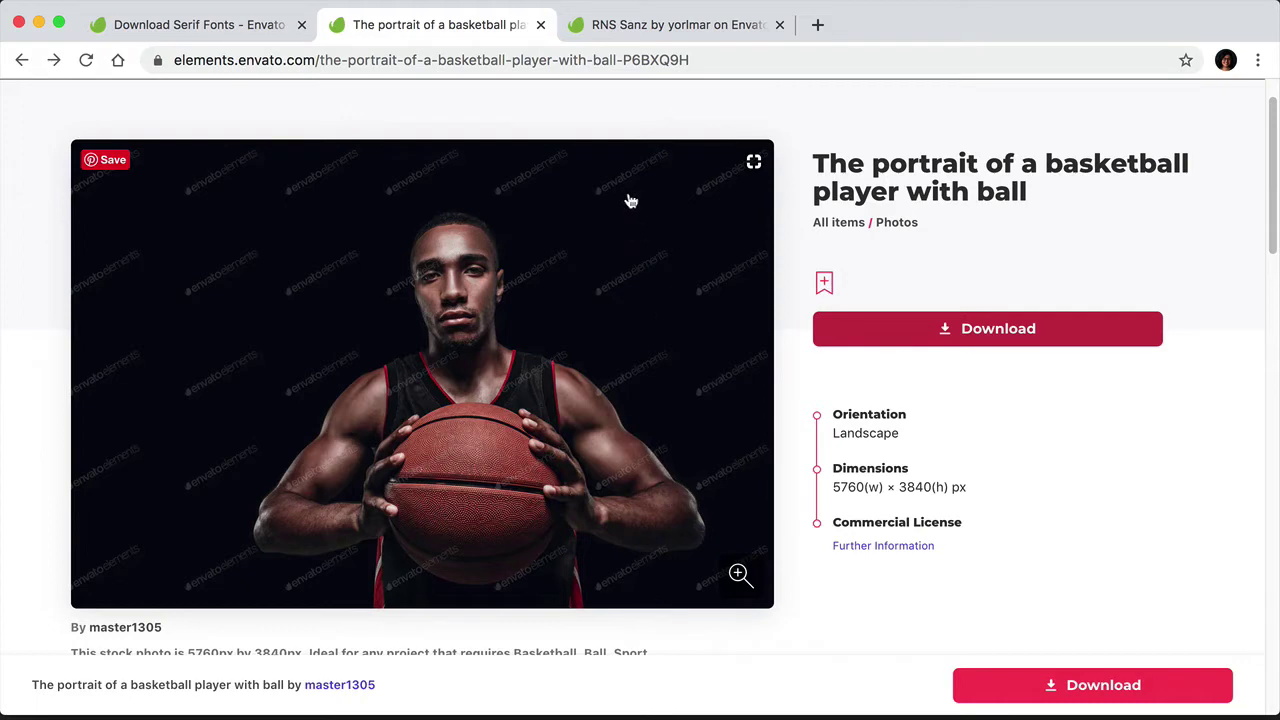
Step: Switch to the 'RNS Sanz by yorlmar' page, scroll down it, and bring up the Font folder
click(668, 27)
scroll(930, 455, down, 3)
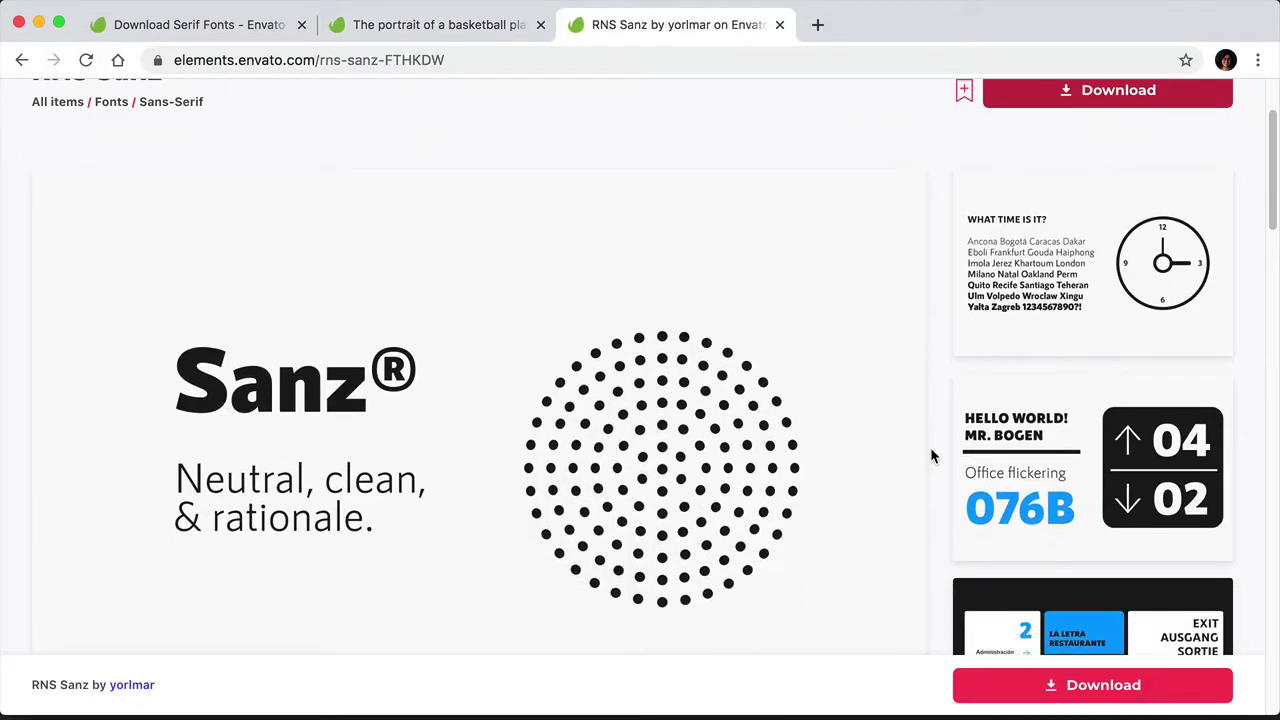
scroll(930, 440, down, 1)
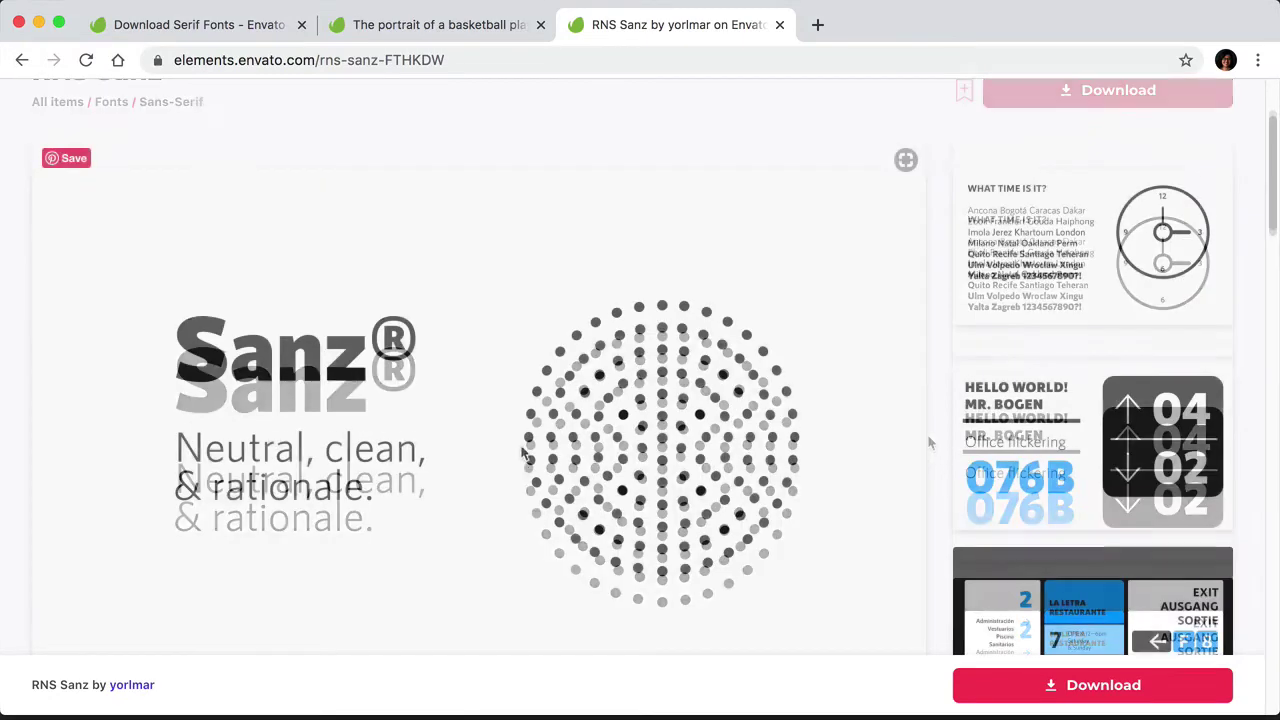
click(372, 688)
Step: Enlarge and reposition the Finder window, then file the basketball portrait into Images
drag(748, 452, 1002, 505)
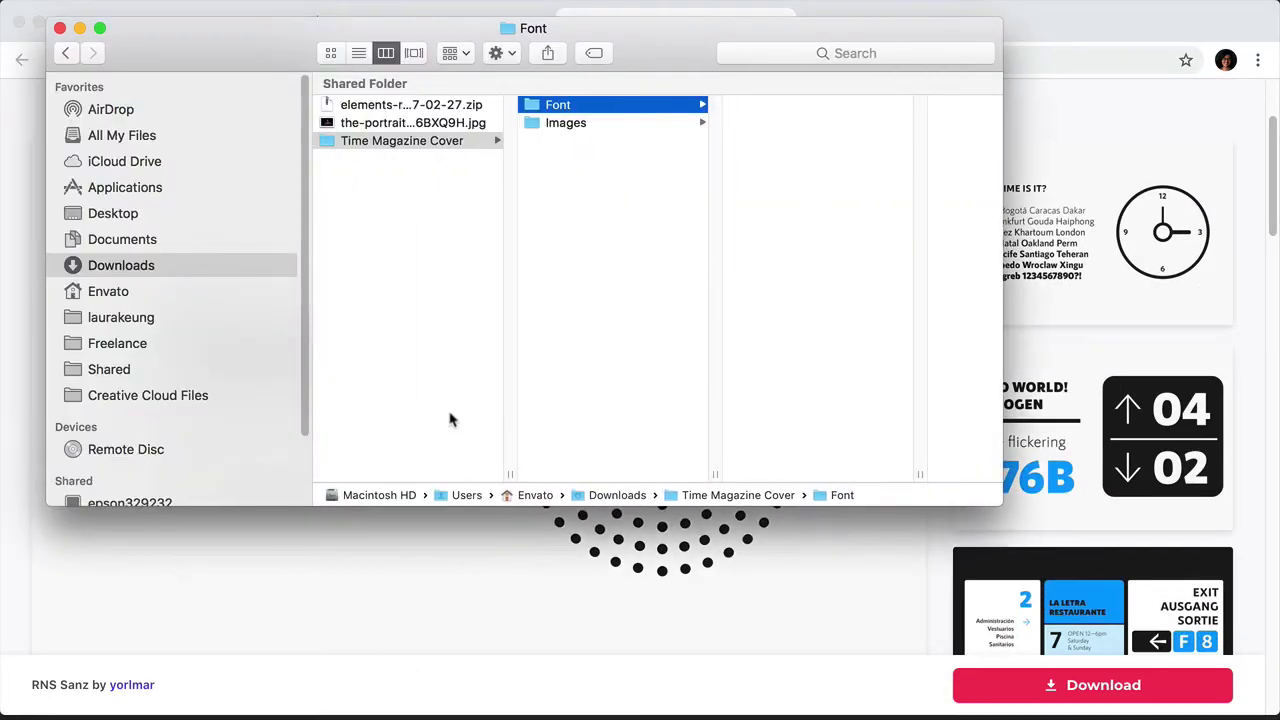
drag(305, 377, 172, 372)
drag(536, 54, 611, 180)
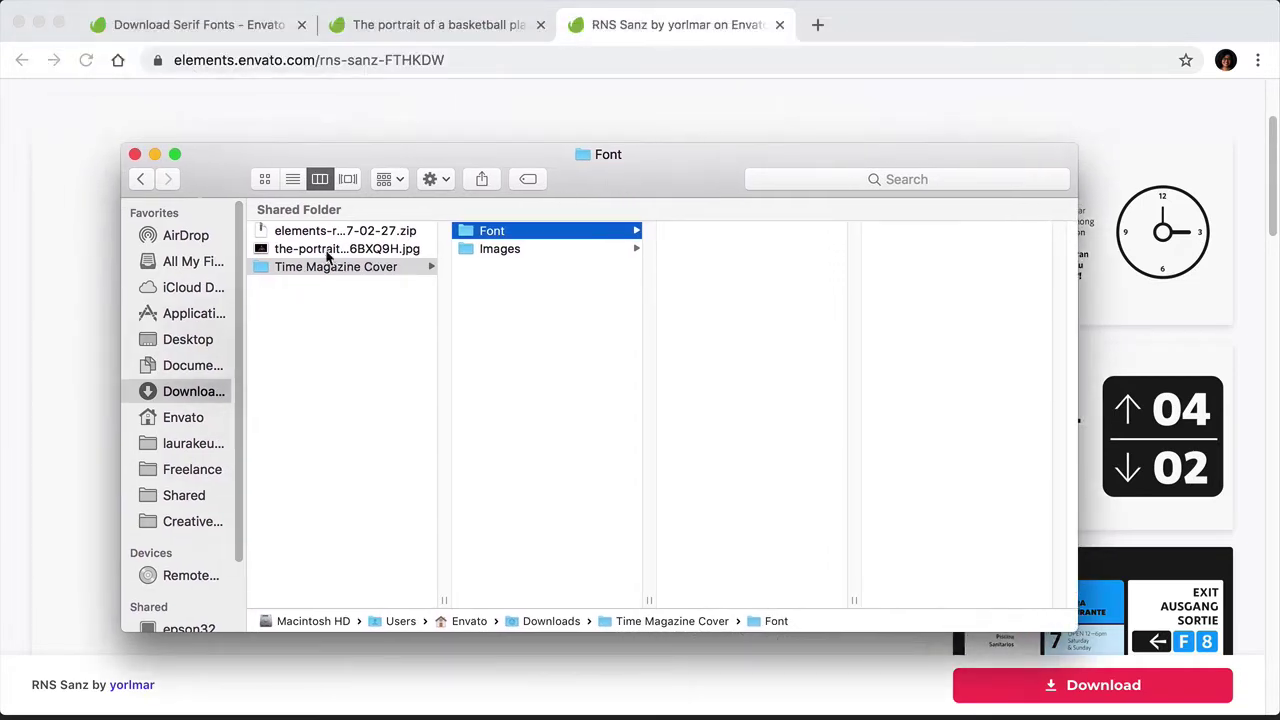
drag(330, 250, 503, 238)
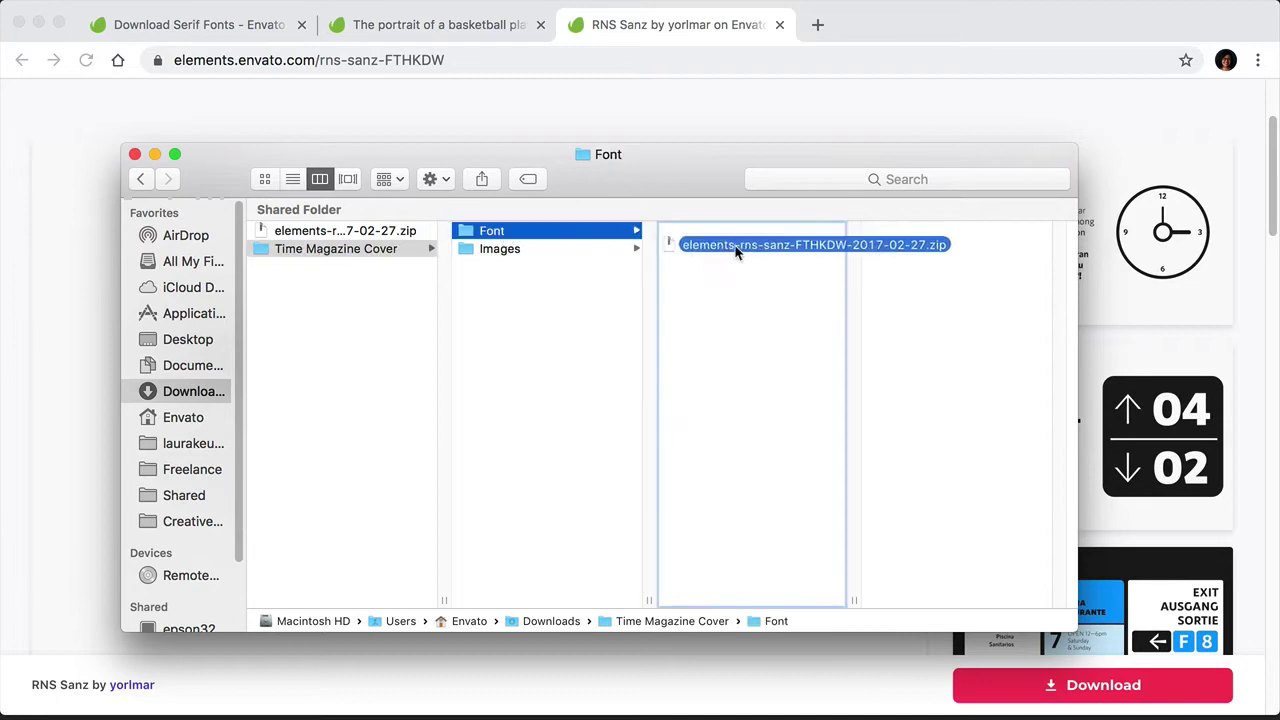
click(495, 250)
click(770, 232)
Step: Unzip the RNS Sanz archive in the Font folder and open the RNS-SanzSC fonts folder
key(Left)
key(Up)
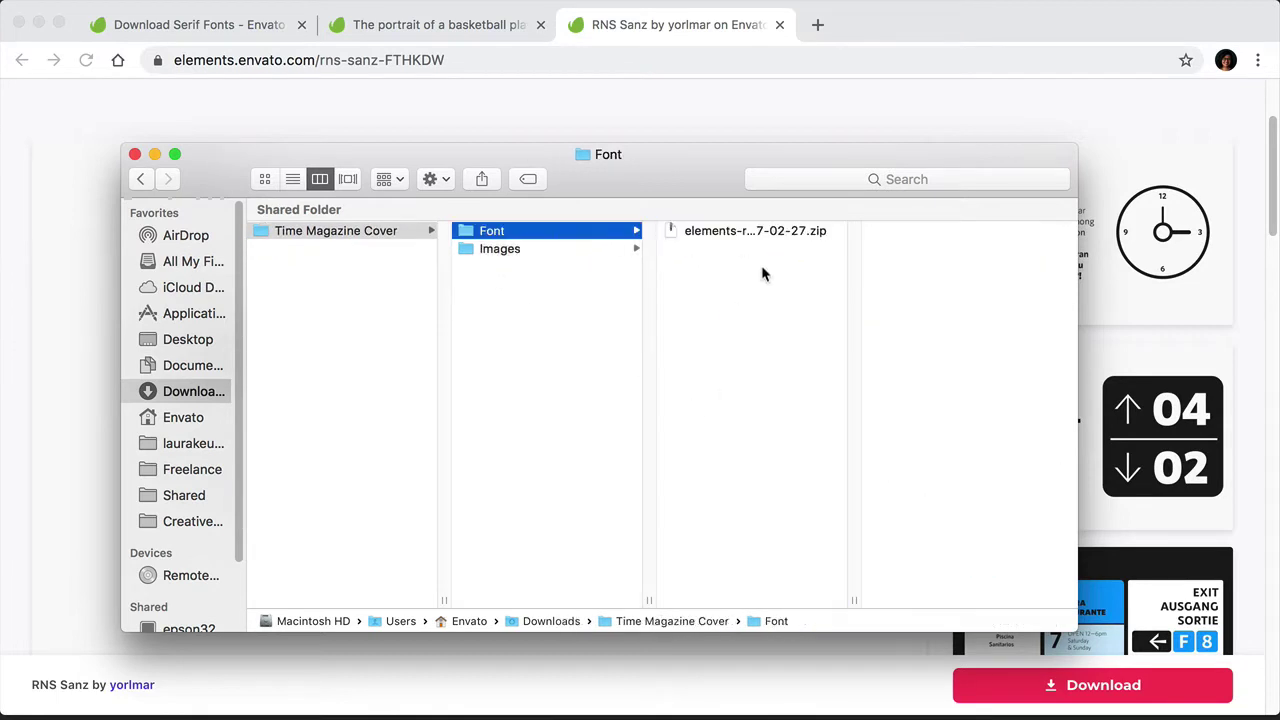
click(750, 232)
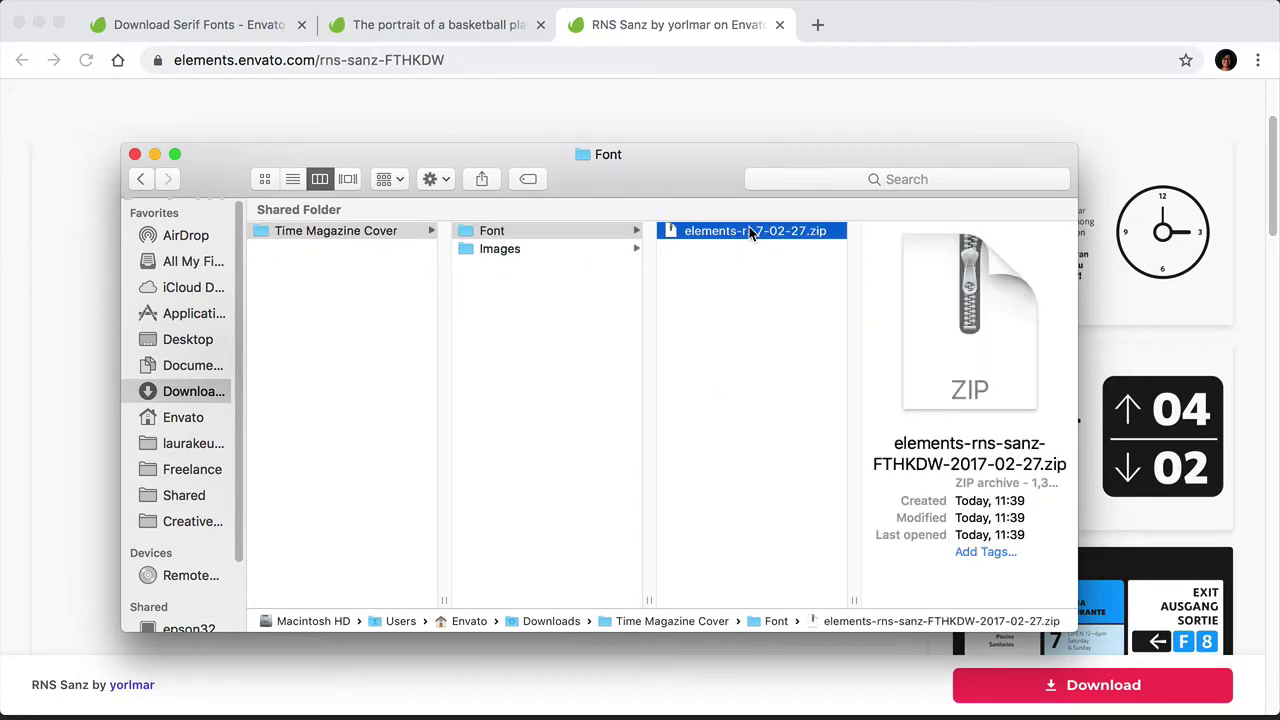
double_click(750, 231)
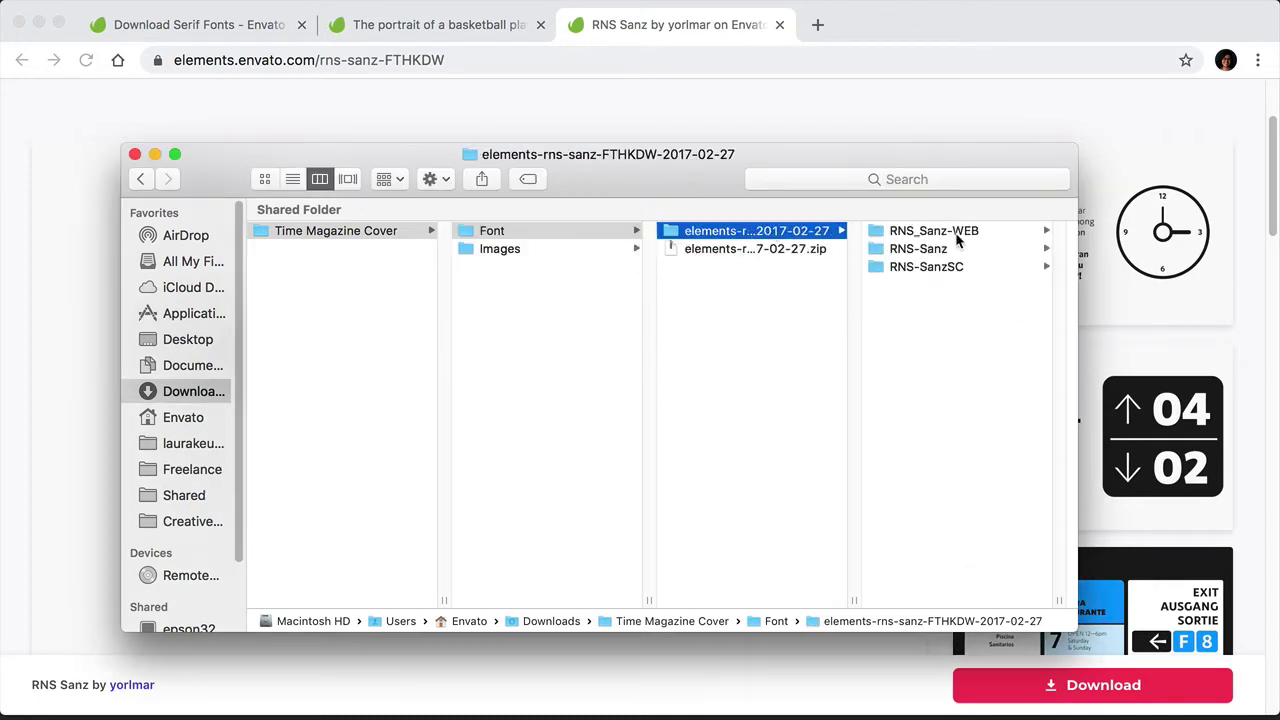
click(955, 233)
click(770, 266)
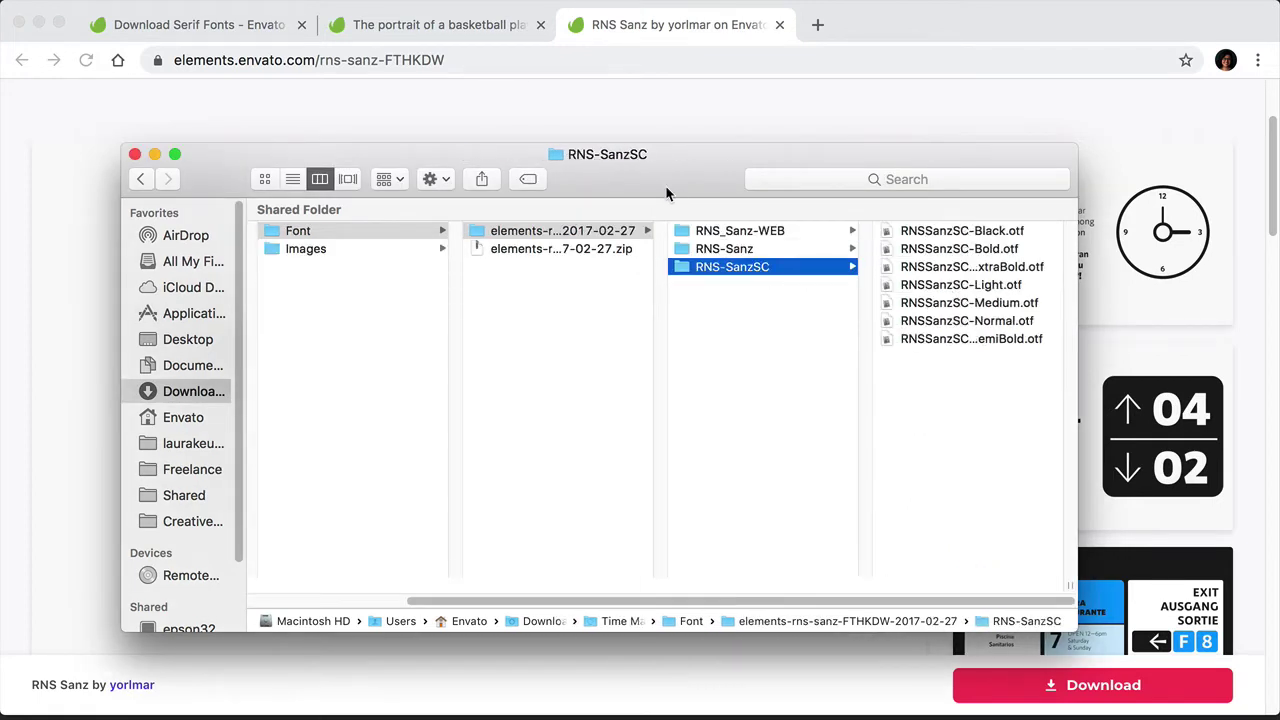
drag(667, 171, 584, 65)
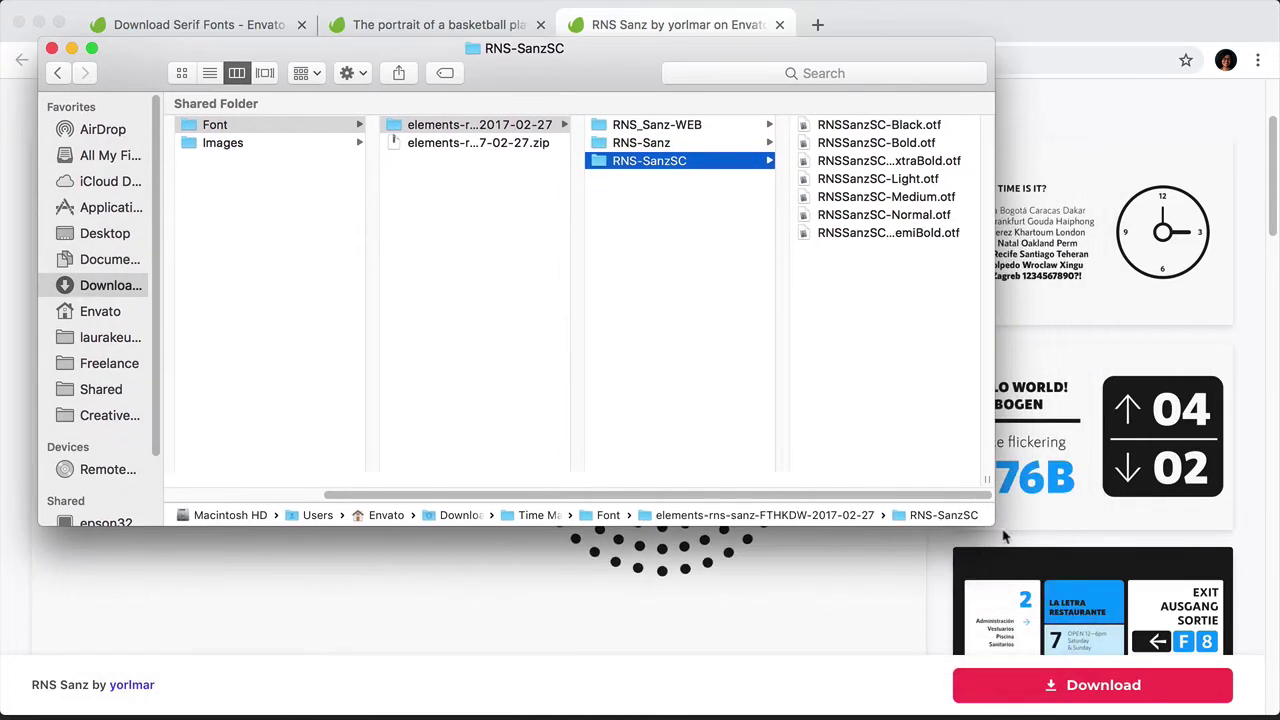
Step: Open Font Book on the Envato collection's RNS Sanz and arrange it beside Finder
mouse_move(575, 712)
click(690, 705)
drag(800, 25, 865, 200)
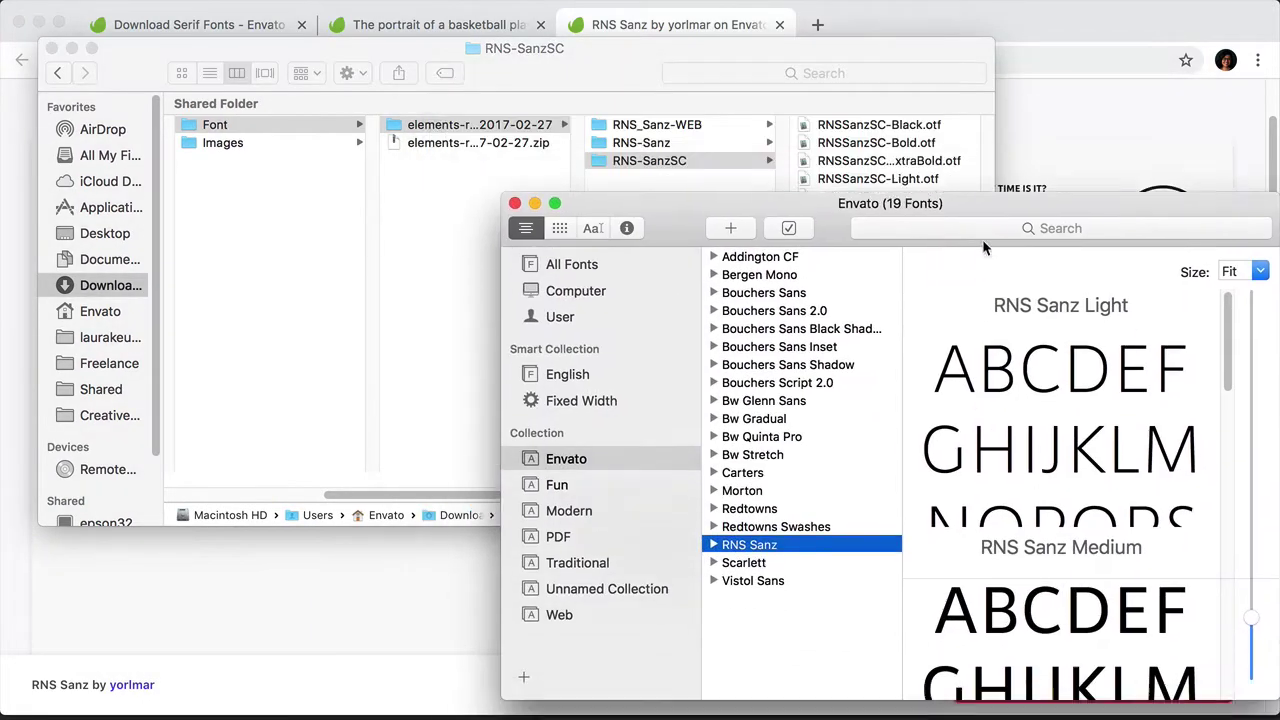
drag(589, 78, 551, 41)
drag(700, 198, 700, 173)
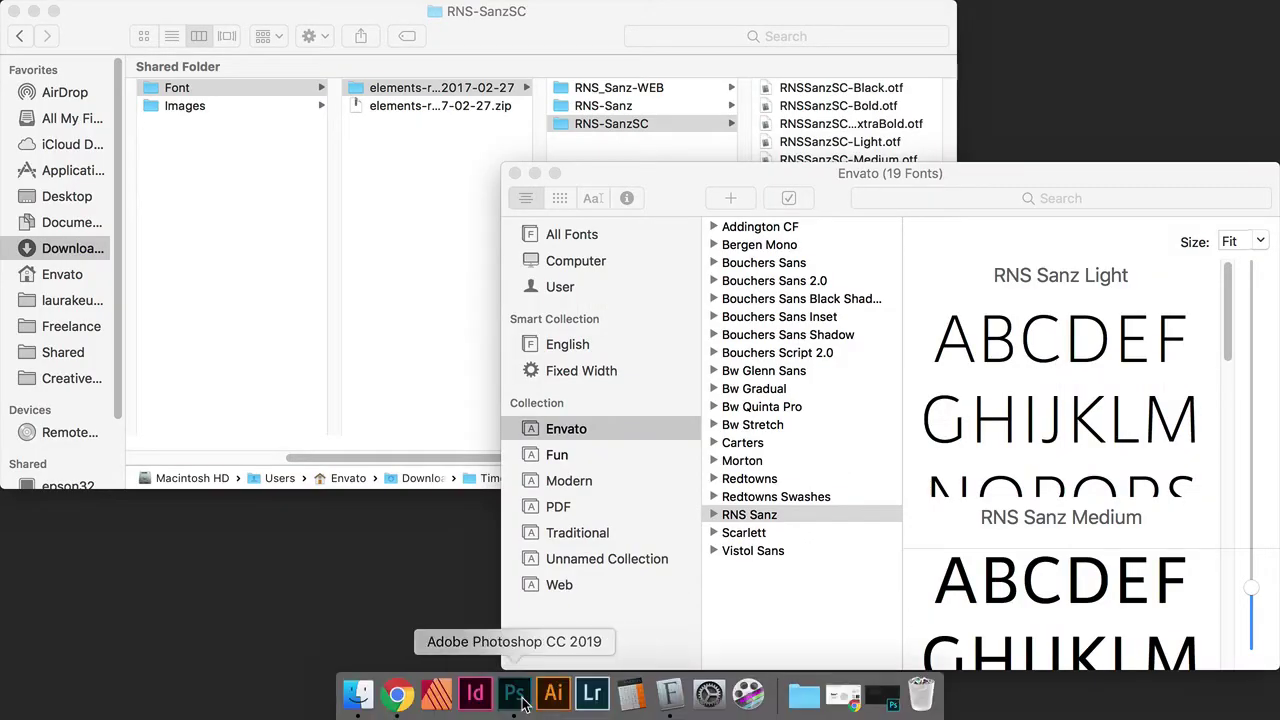
Step: Start a new document from the Print Letter preset with Height set to 10,75 inches
click(515, 690)
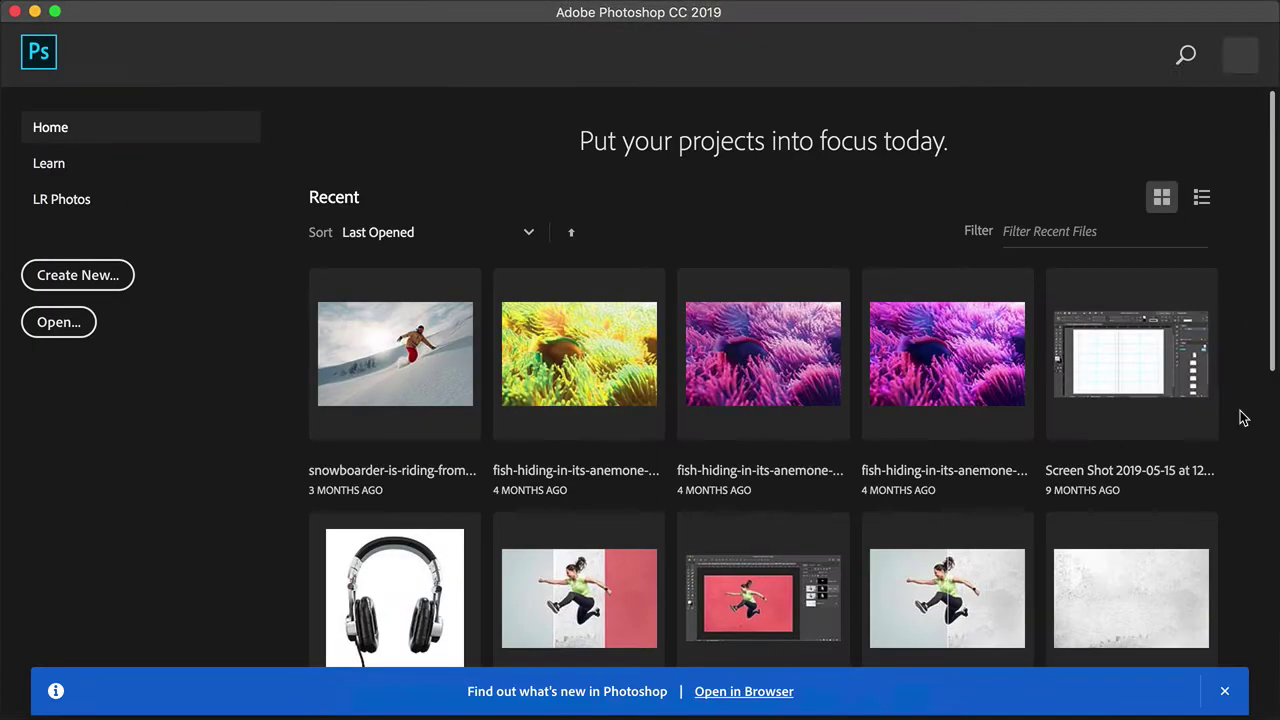
click(70, 275)
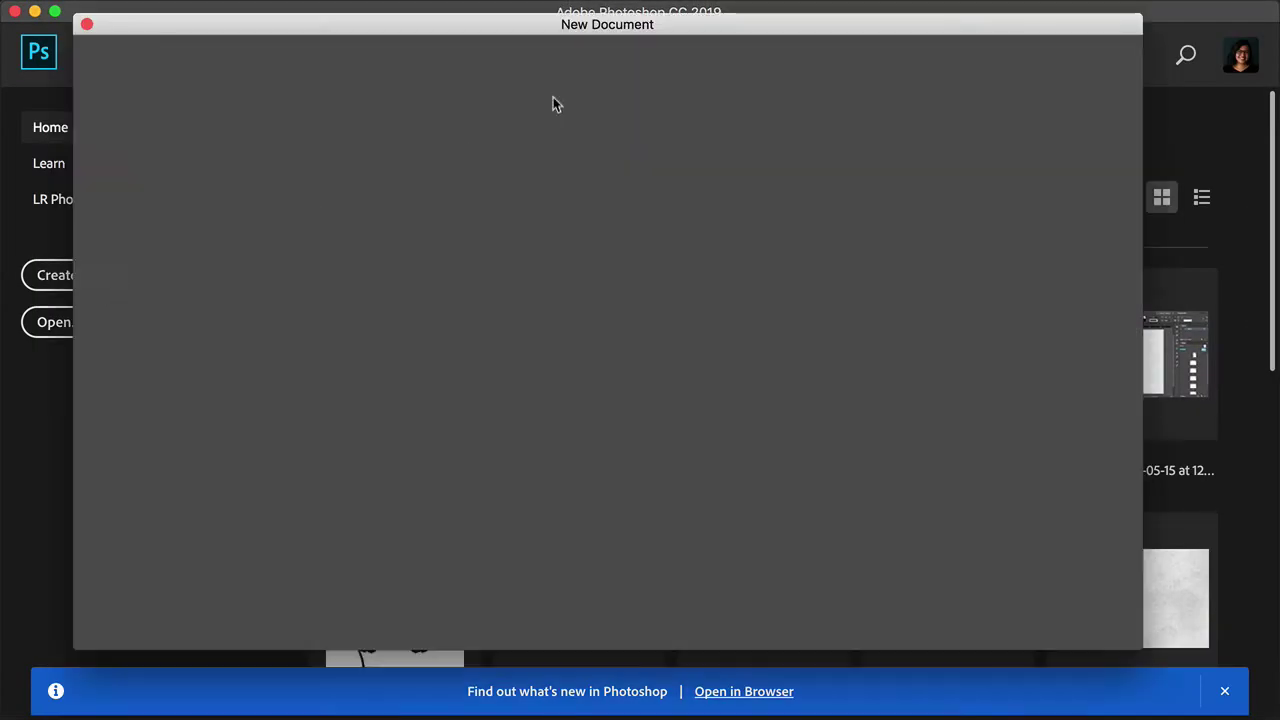
drag(680, 34, 744, 65)
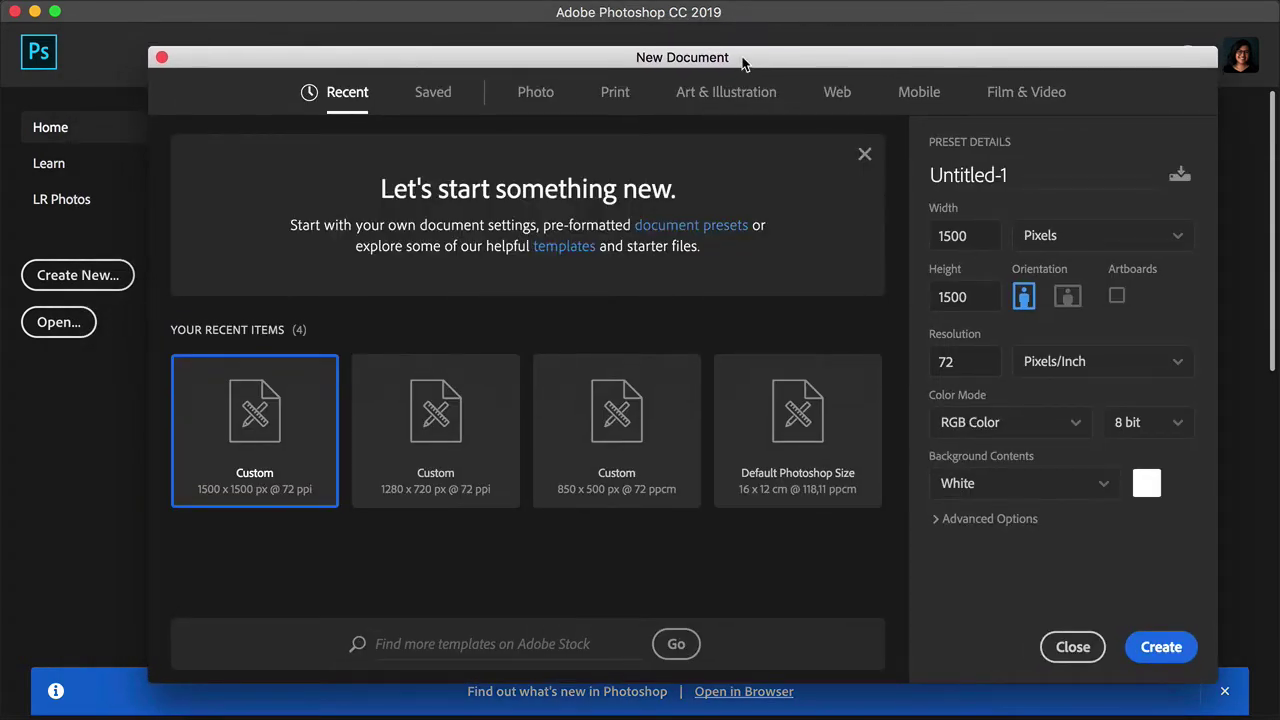
click(612, 92)
click(966, 297)
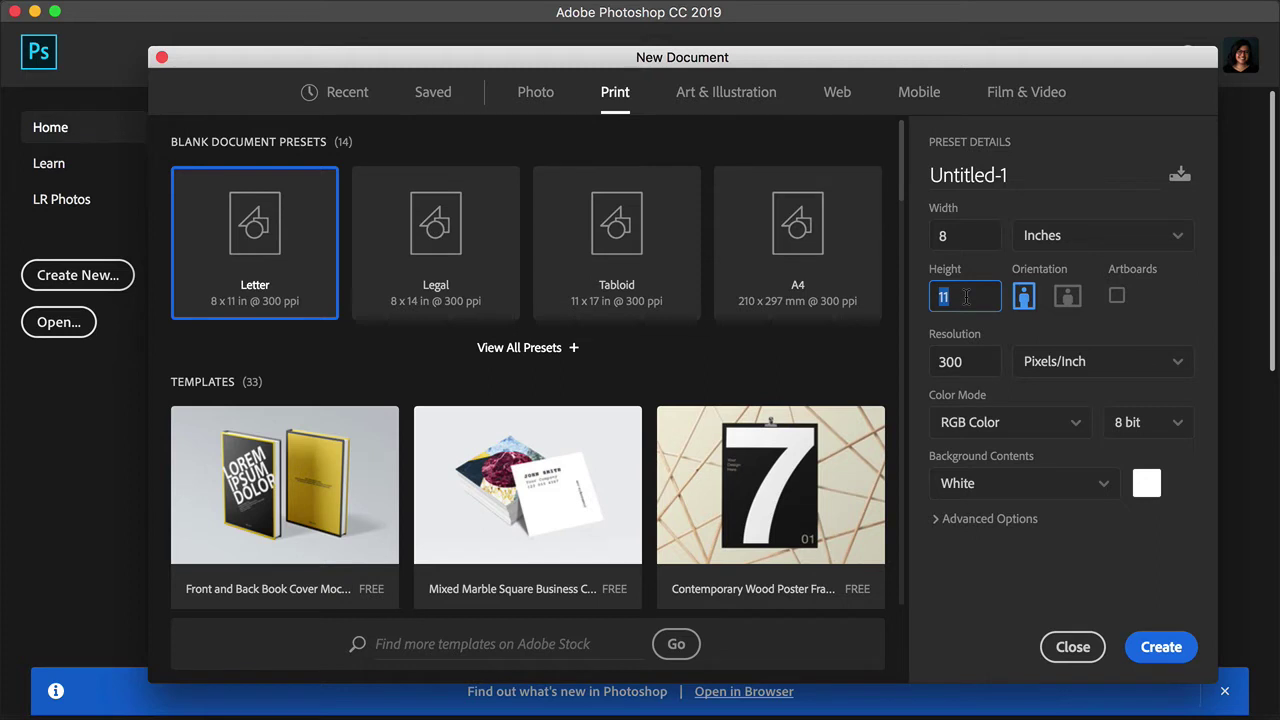
text(10,75)
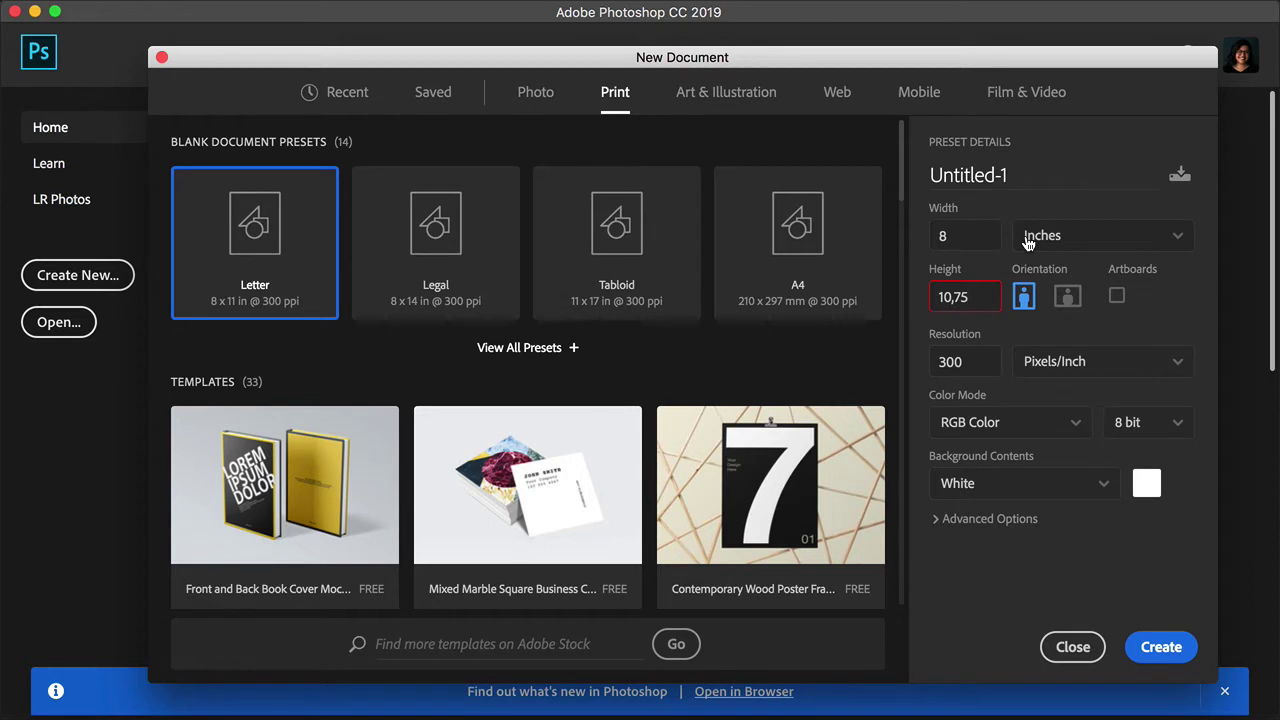
Step: Set the Color Mode to CMYK Color and create the 300 ppi document
click(1050, 432)
click(1000, 560)
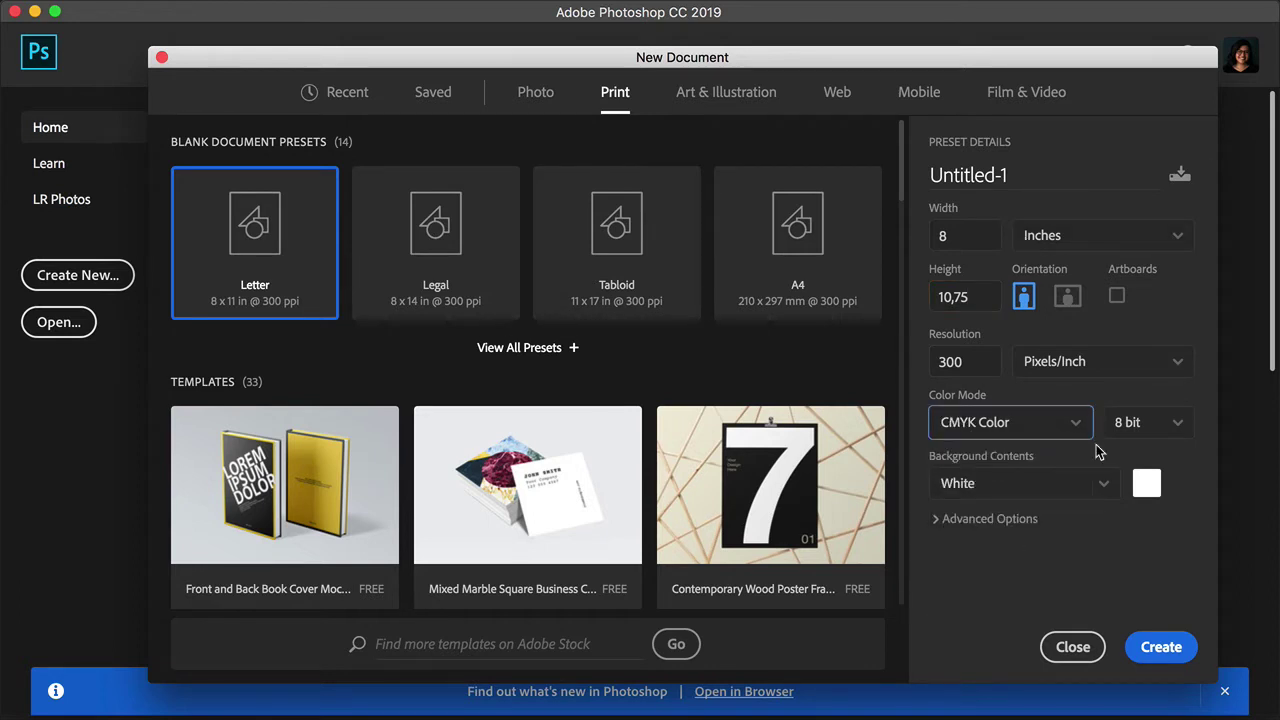
click(1004, 522)
scroll(1118, 528, down, 1)
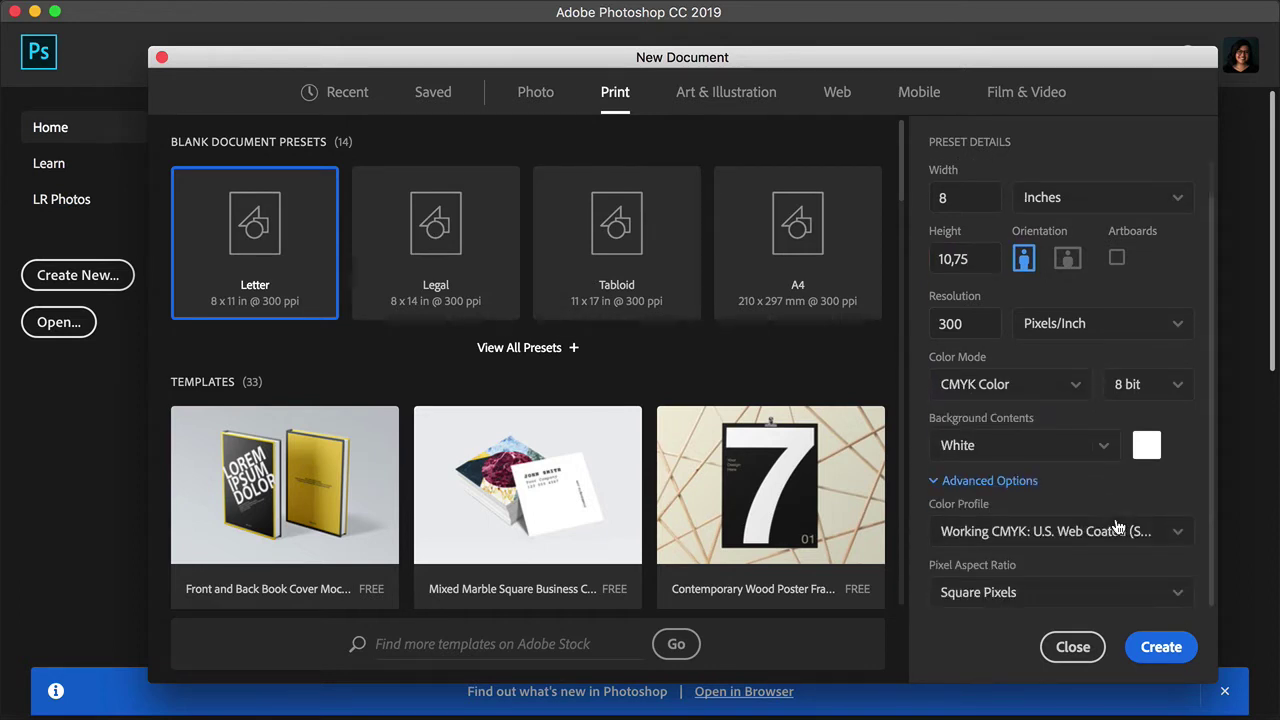
click(1165, 647)
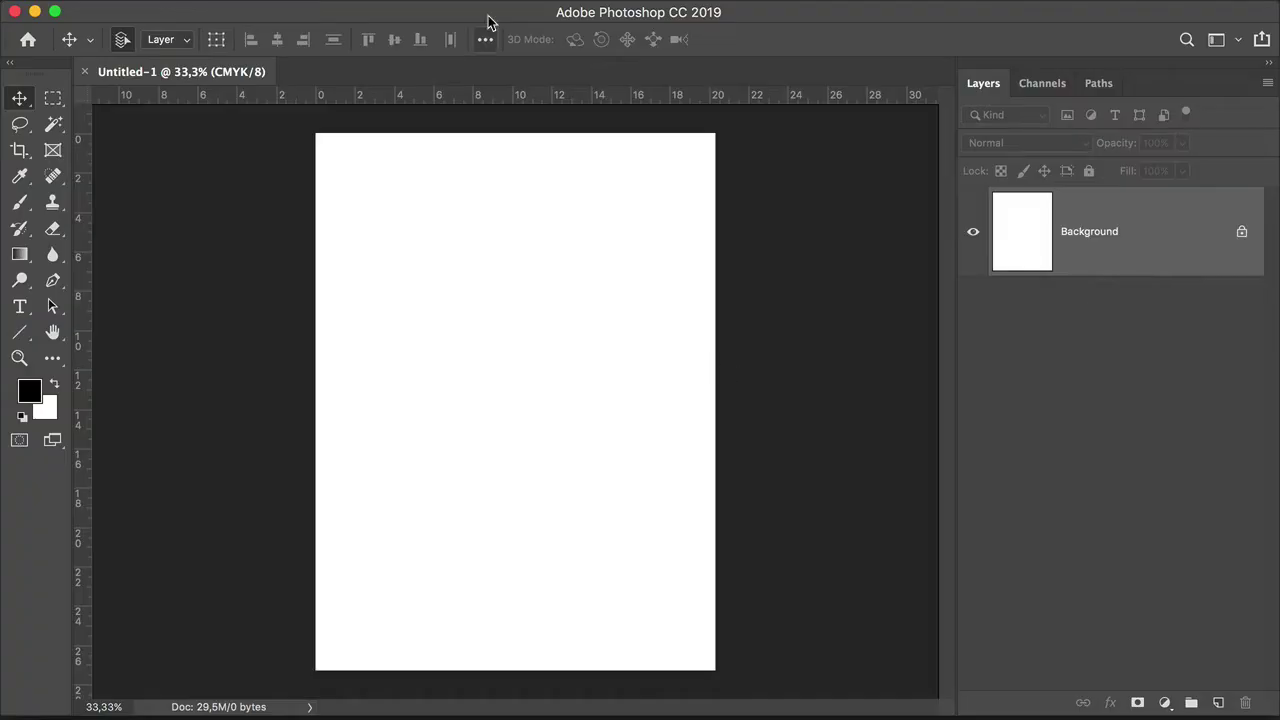
mouse_move(480, 9)
click(579, 11)
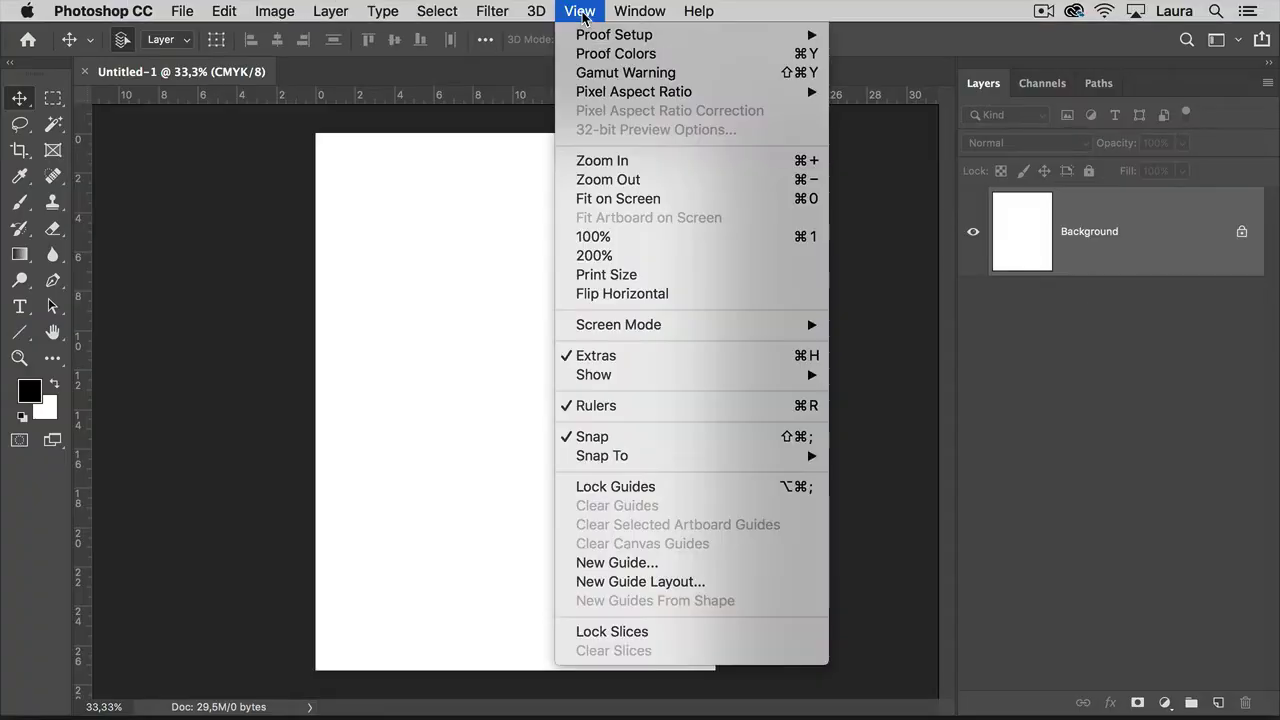
Step: In New Guide Layout, enable margins and set top, left, bottom and right to 0,4 in
click(641, 579)
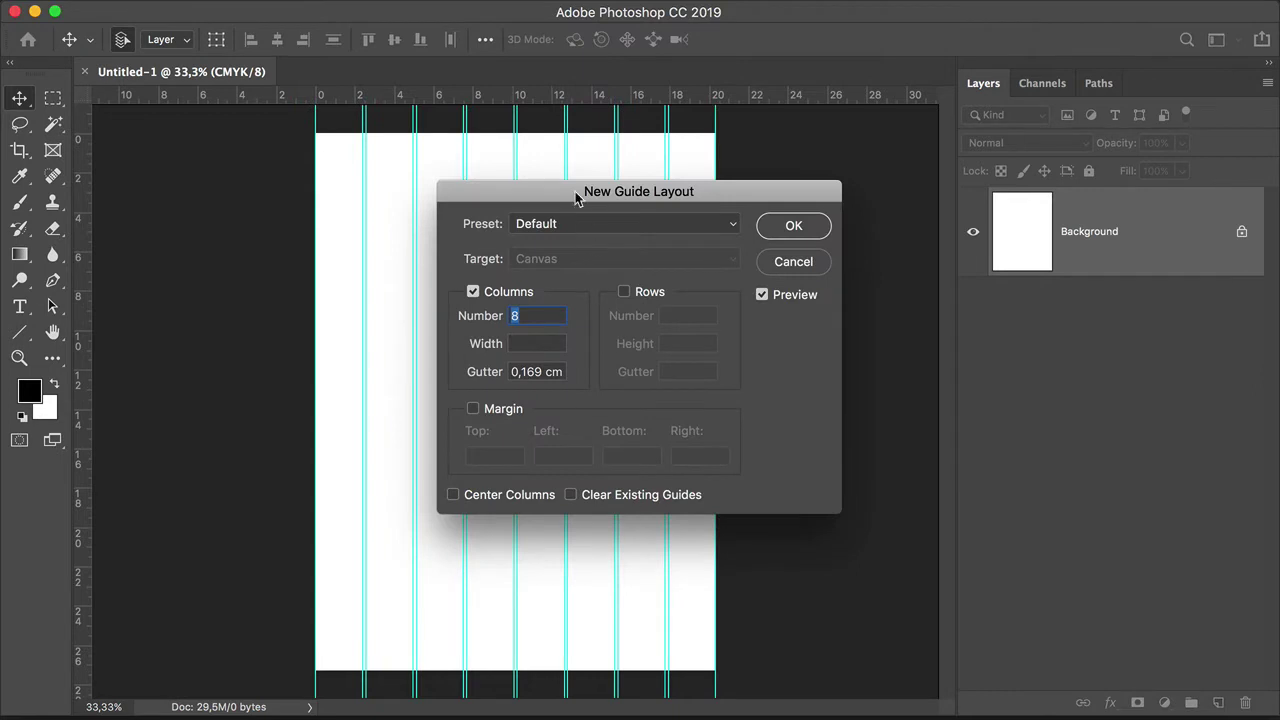
drag(569, 198, 864, 227)
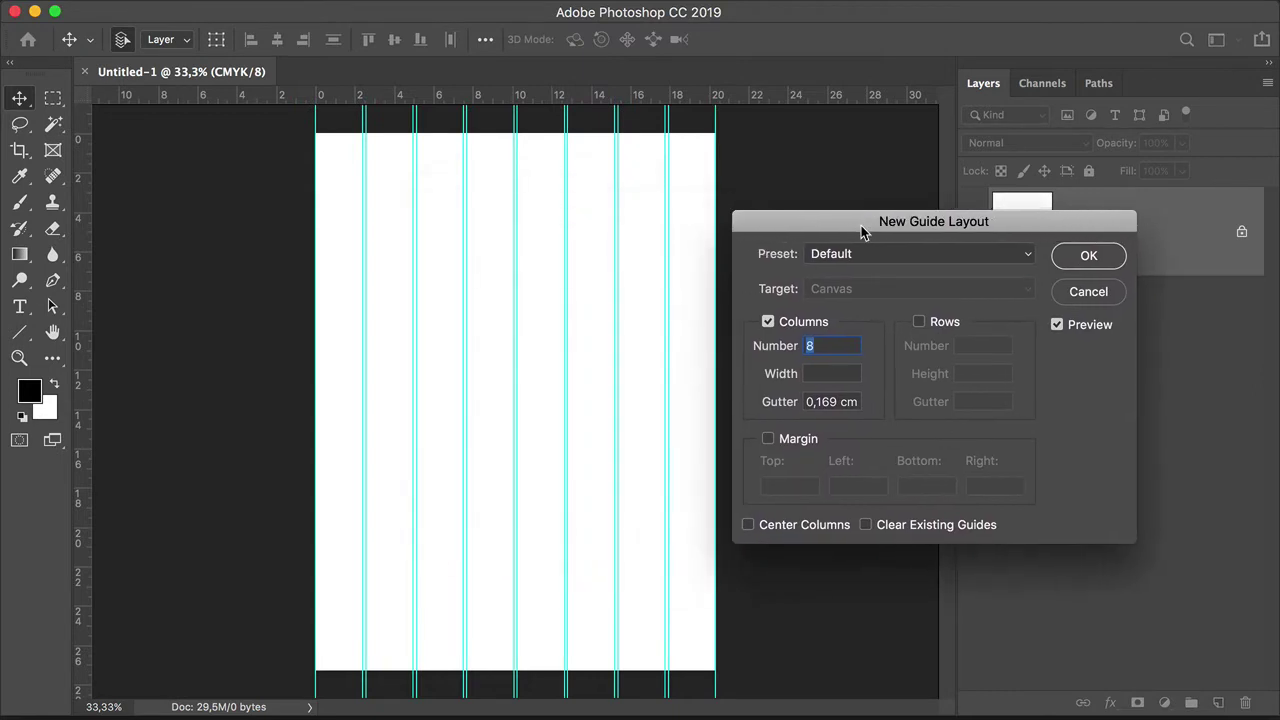
click(769, 440)
click(795, 485)
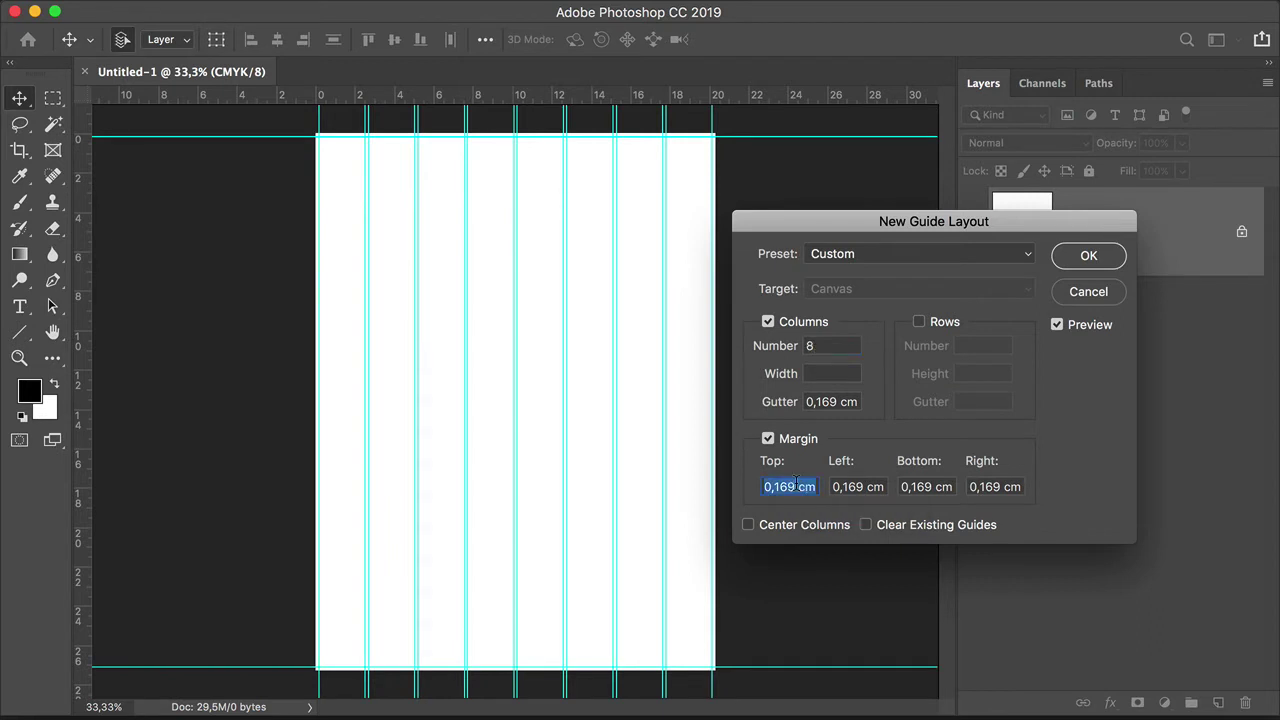
text(0,4 in)
key(Tab)
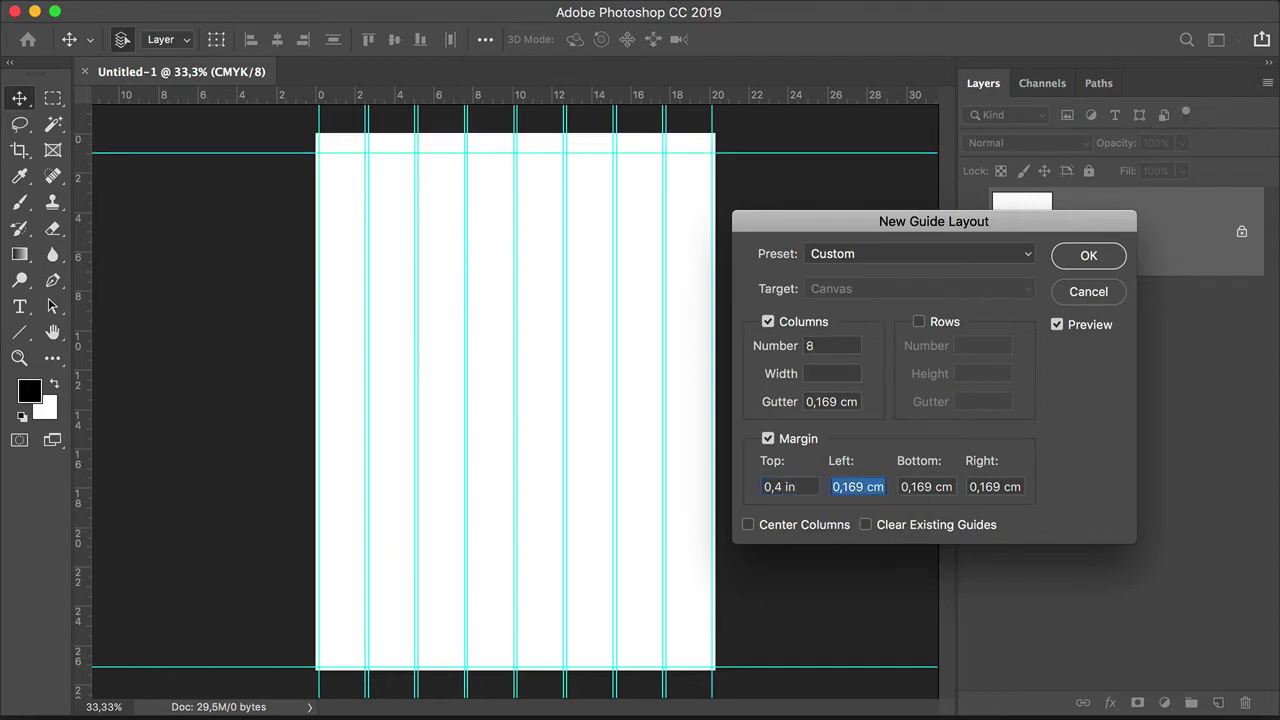
click(802, 487)
key(super+c)
click(846, 487)
key(super+v)
key(Tab)
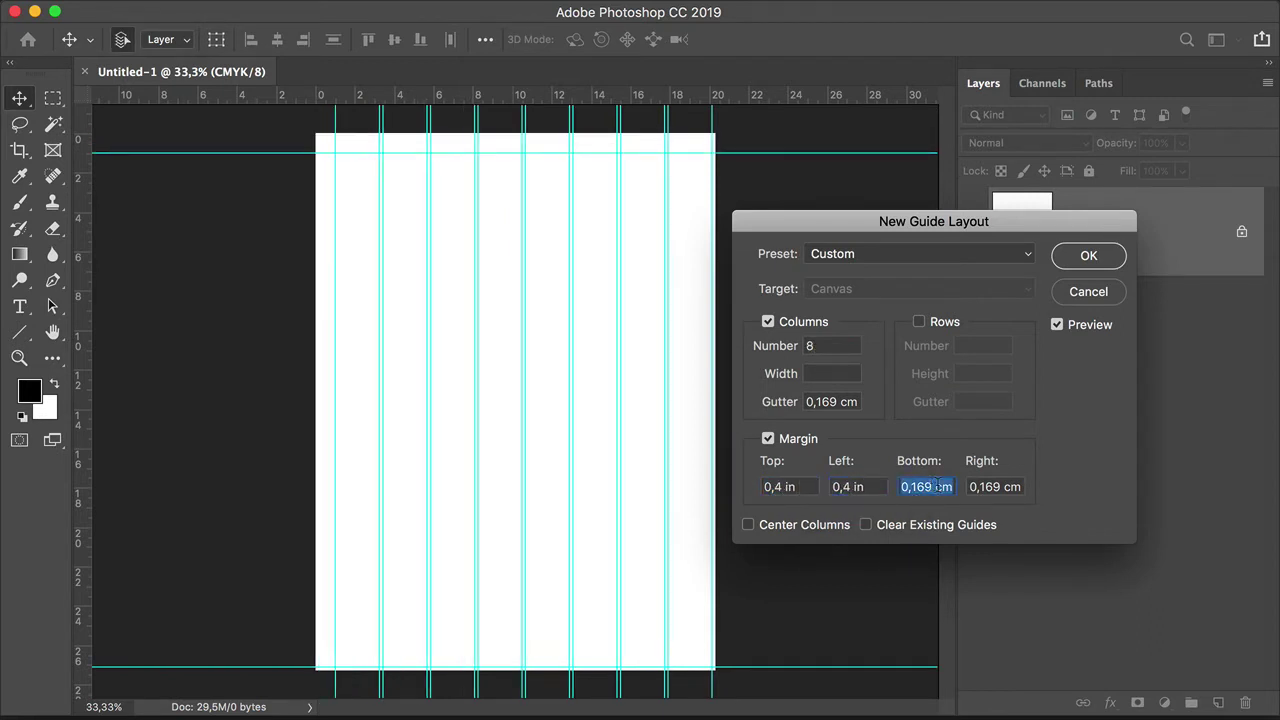
key(super+v)
click(1005, 487)
key(super+v)
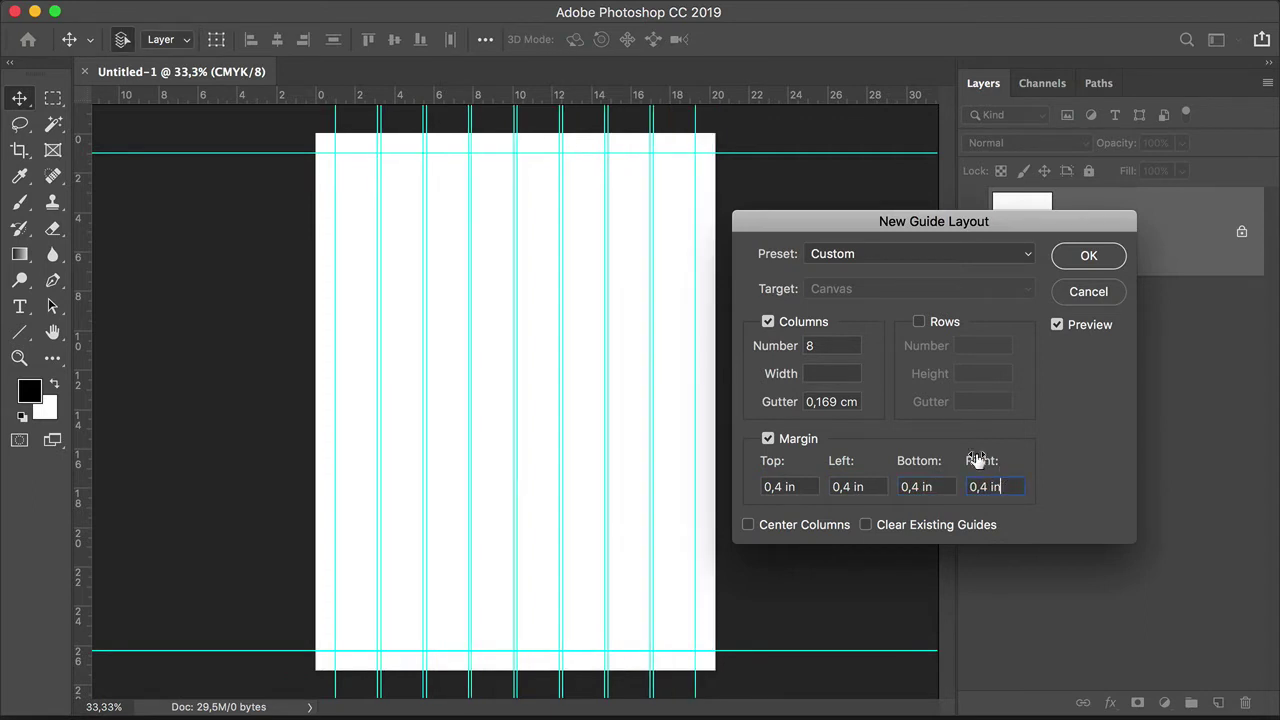
Step: Set 2 columns and 3 rows, both with 0 gutters, and apply the guide layout
click(810, 346)
text(2)
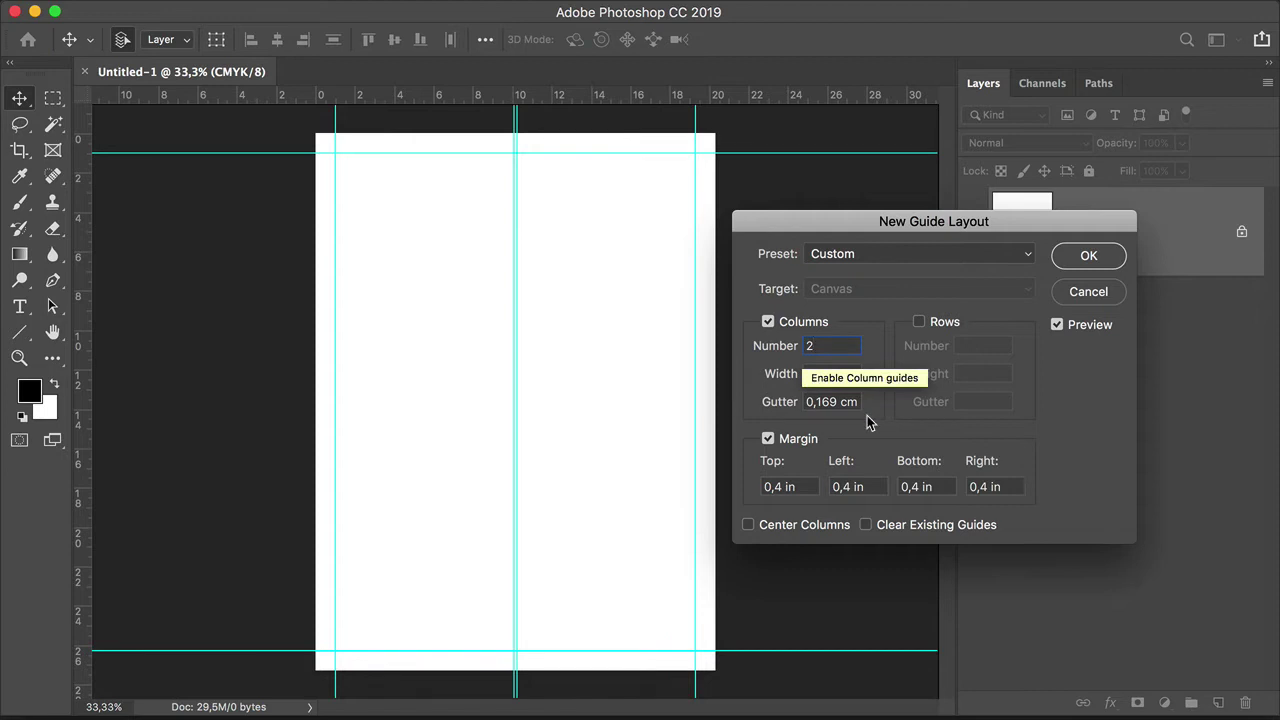
click(845, 402)
text(0)
click(846, 373)
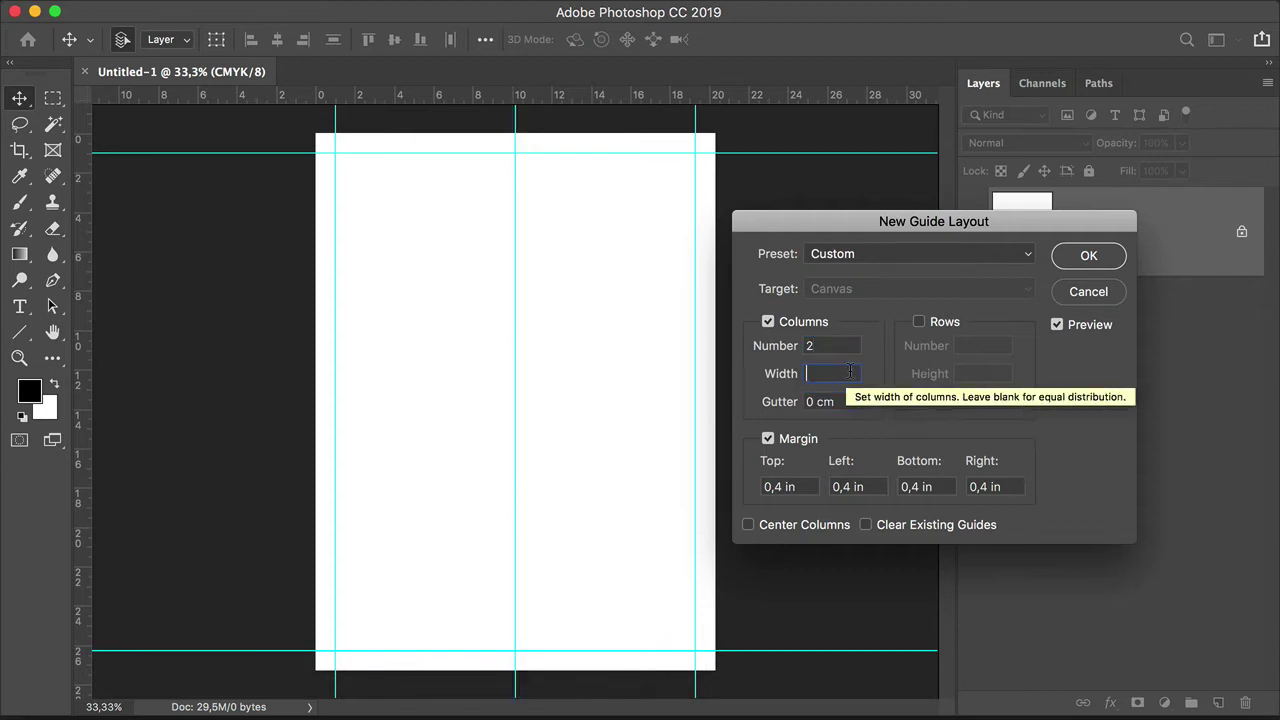
click(926, 322)
click(963, 345)
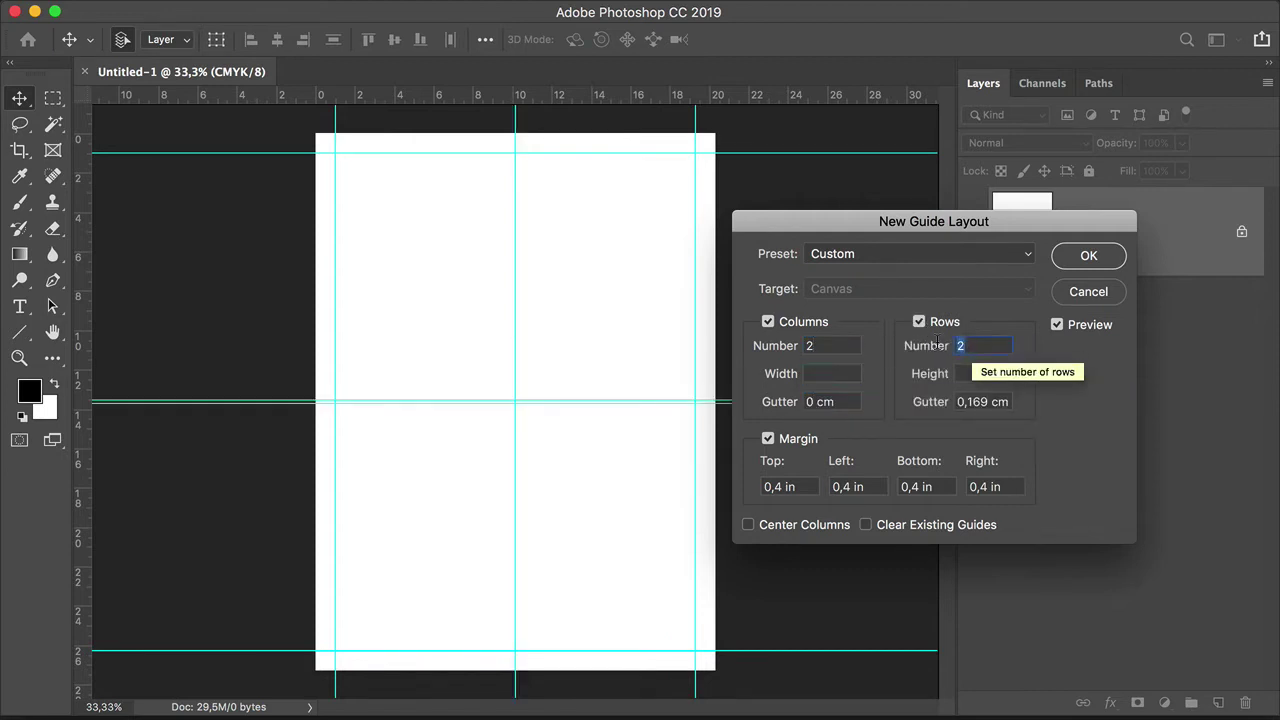
text(3)
click(995, 402)
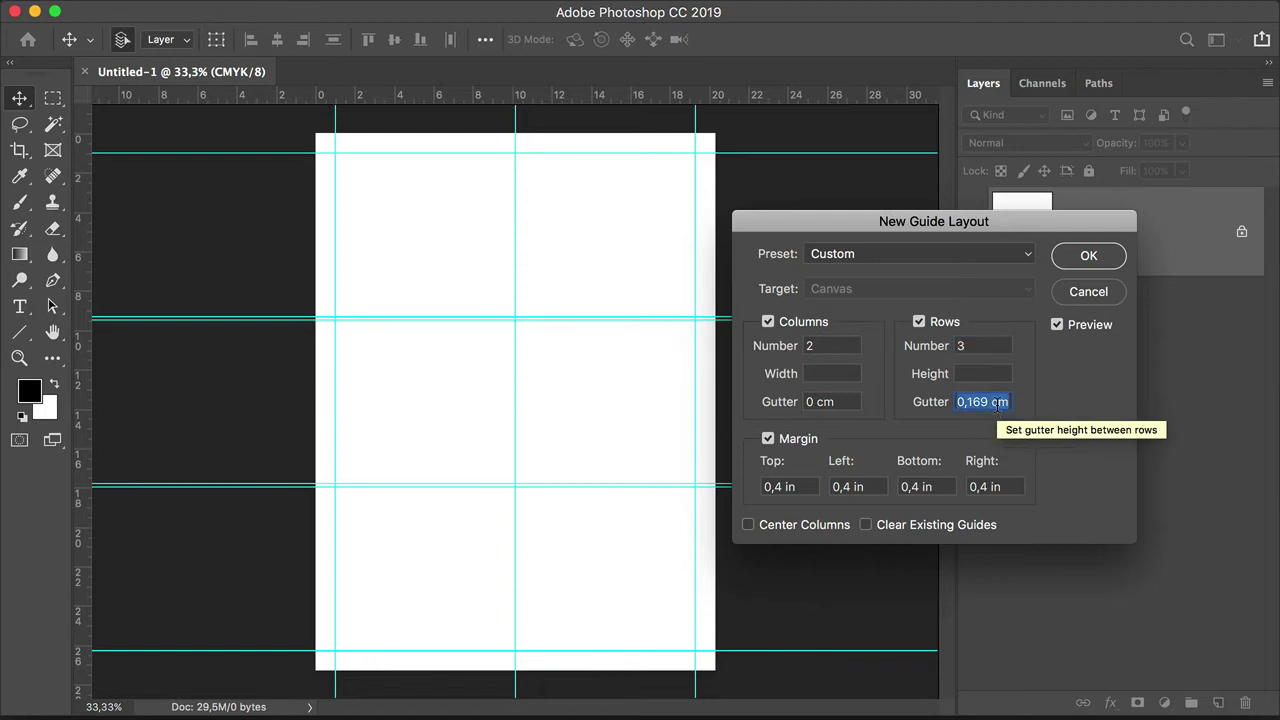
text(0)
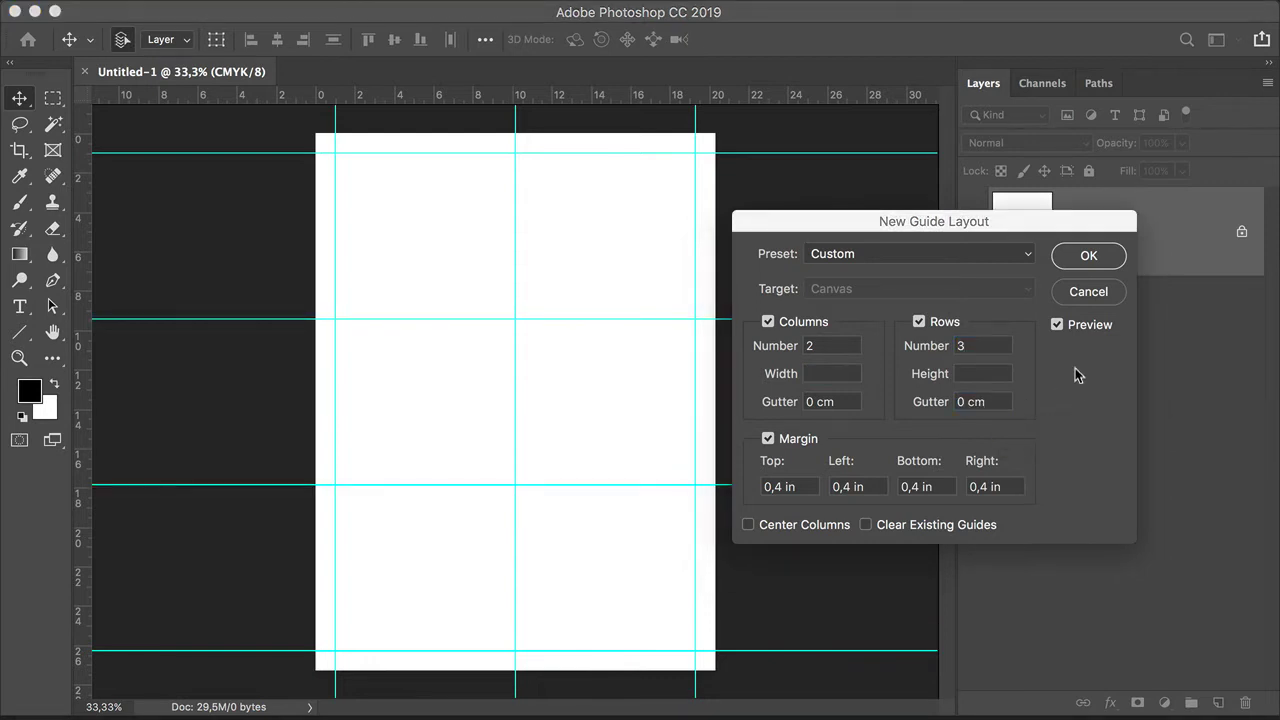
click(1085, 257)
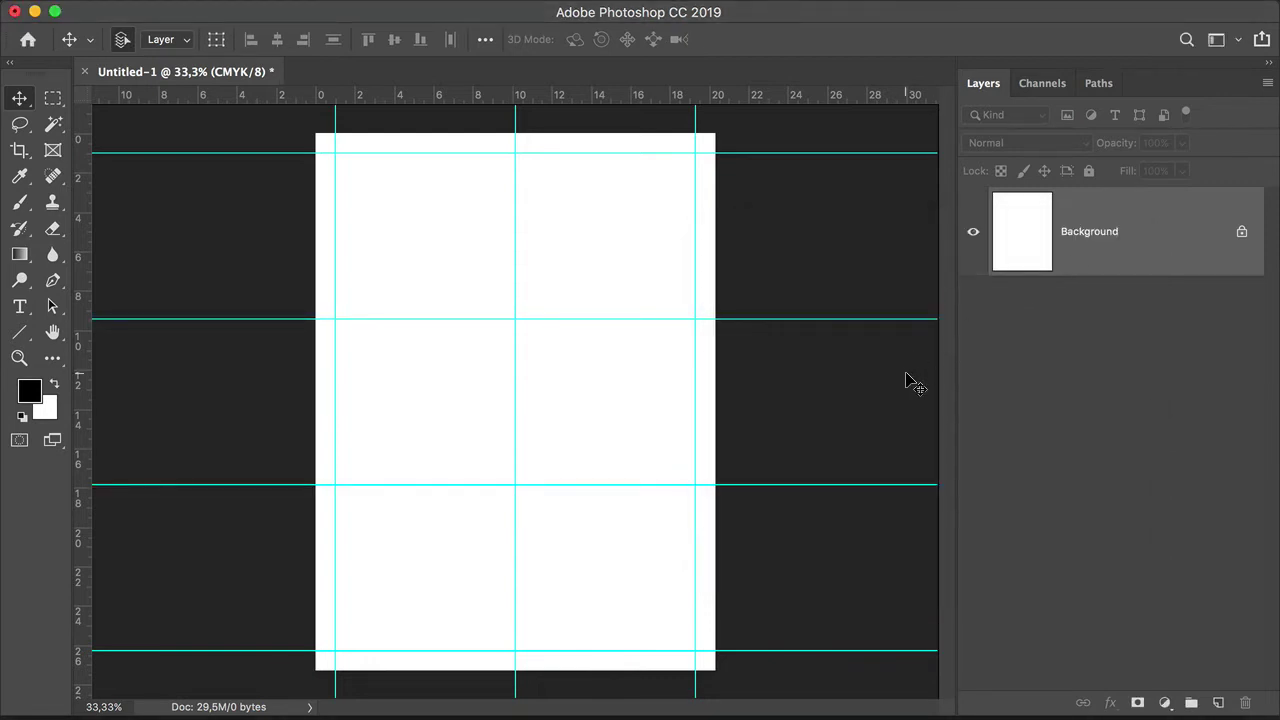
Step: Place the basketball portrait from Finder's Images folder onto the page as a new layer
click(355, 697)
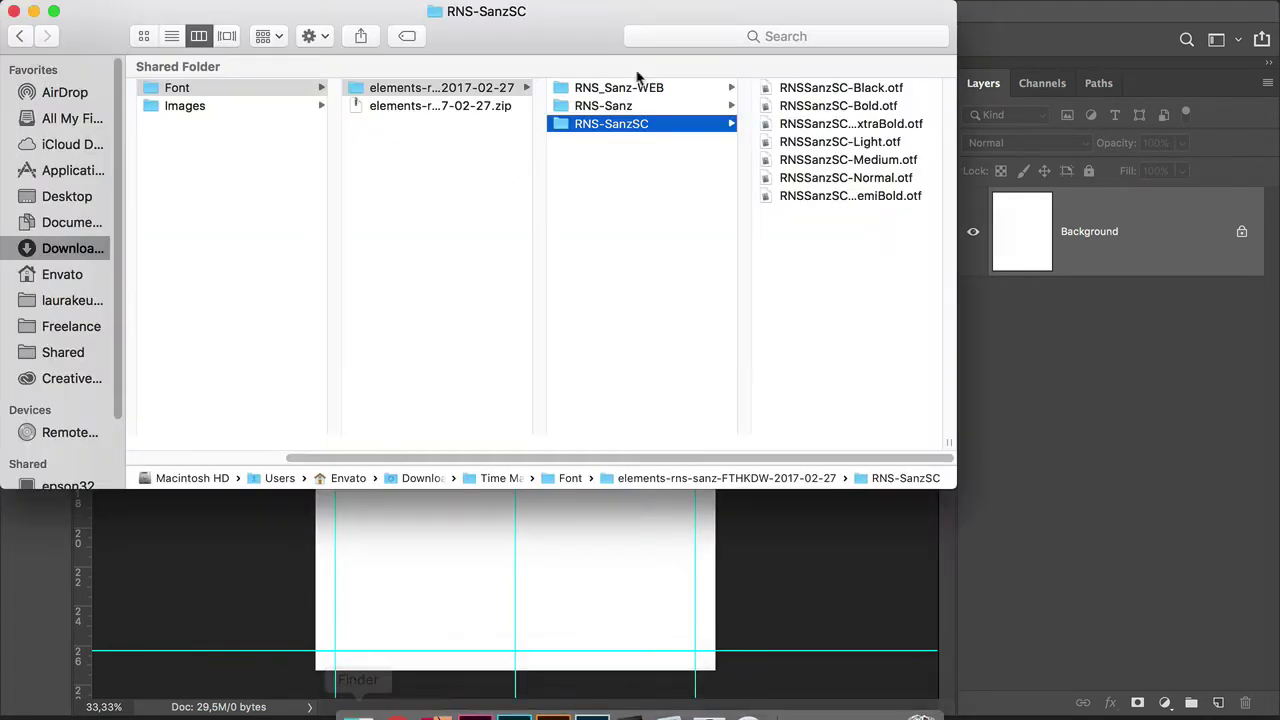
click(258, 108)
click(410, 92)
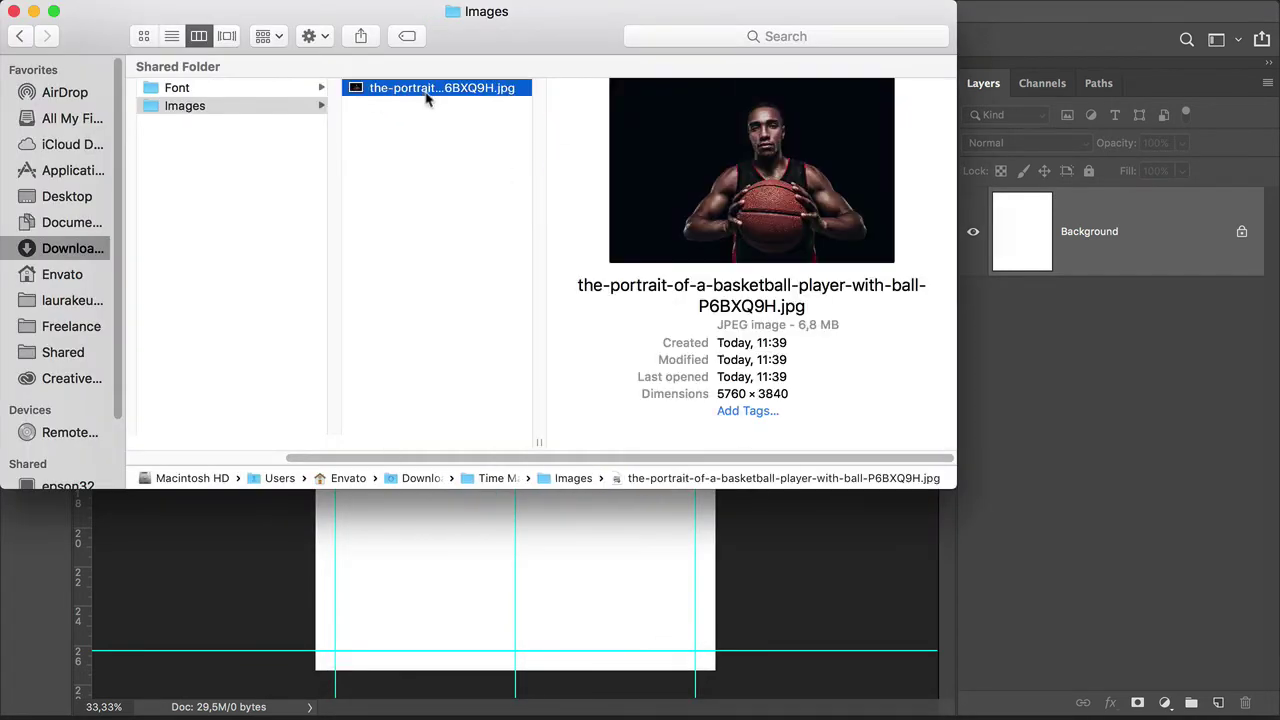
drag(430, 95, 605, 607)
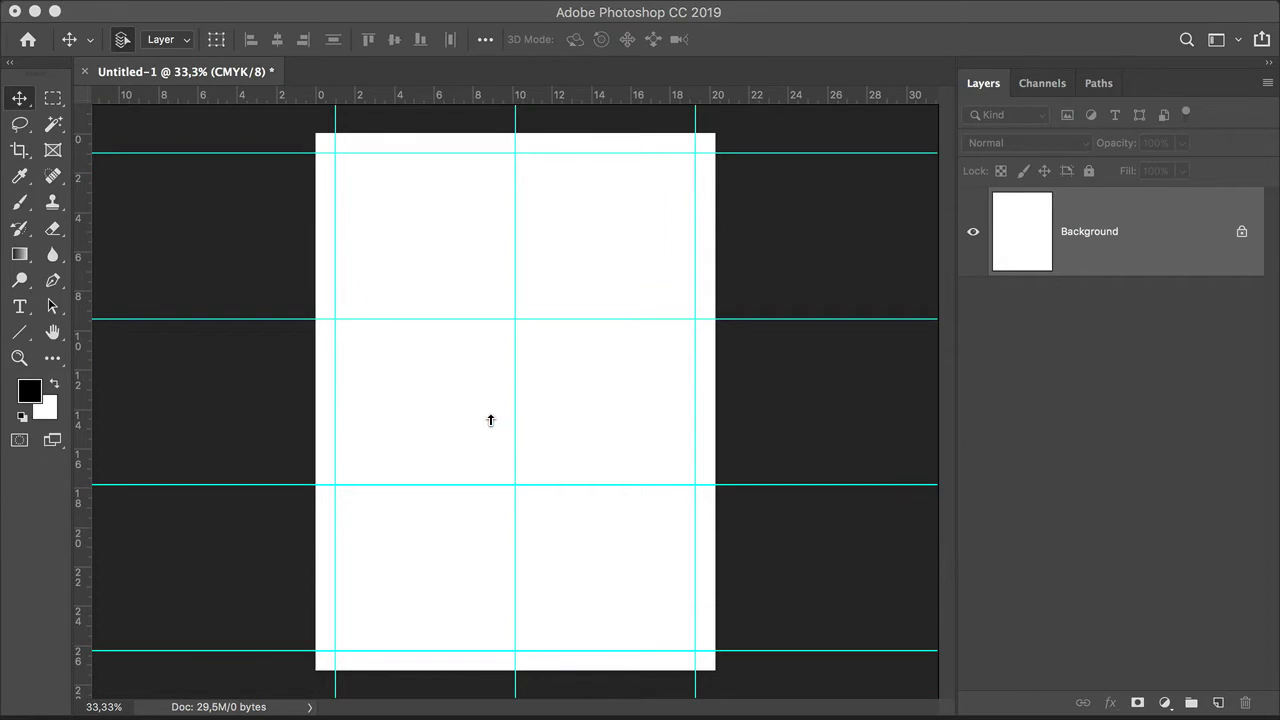
drag(490, 420, 491, 416)
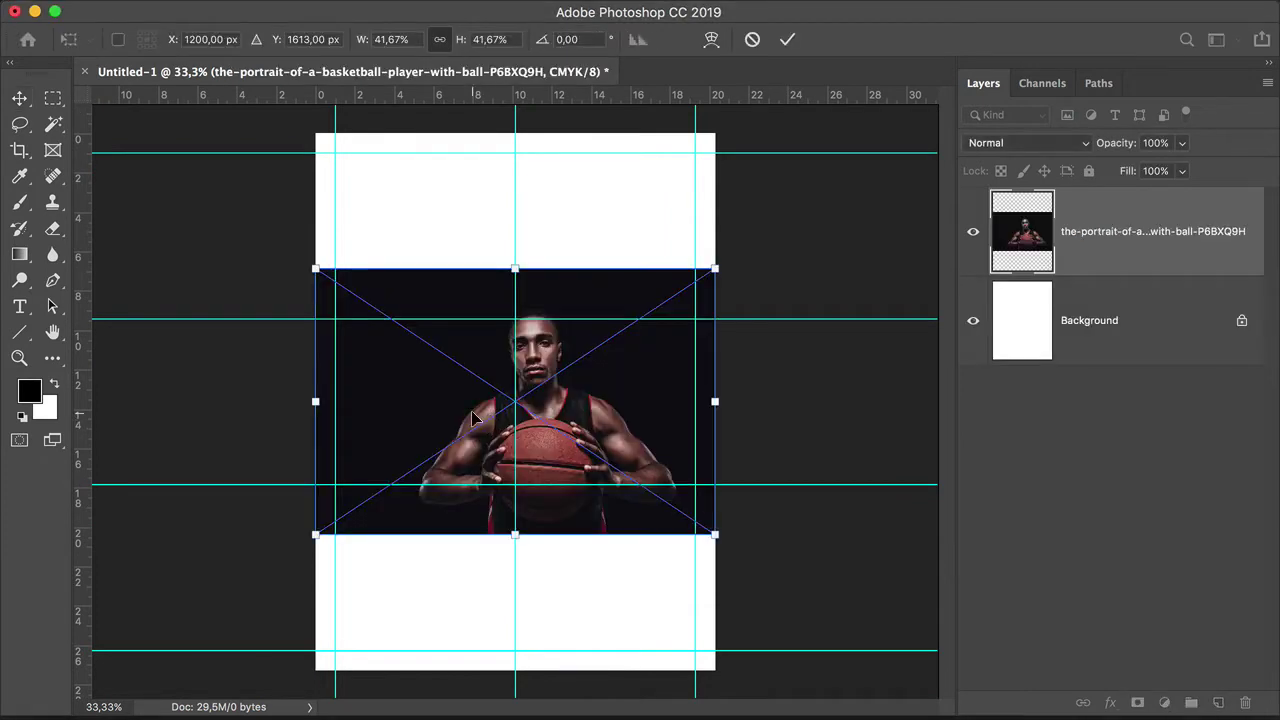
Step: Scale the portrait to 130% width, shift it left and down, and commit
click(388, 39)
text(130)
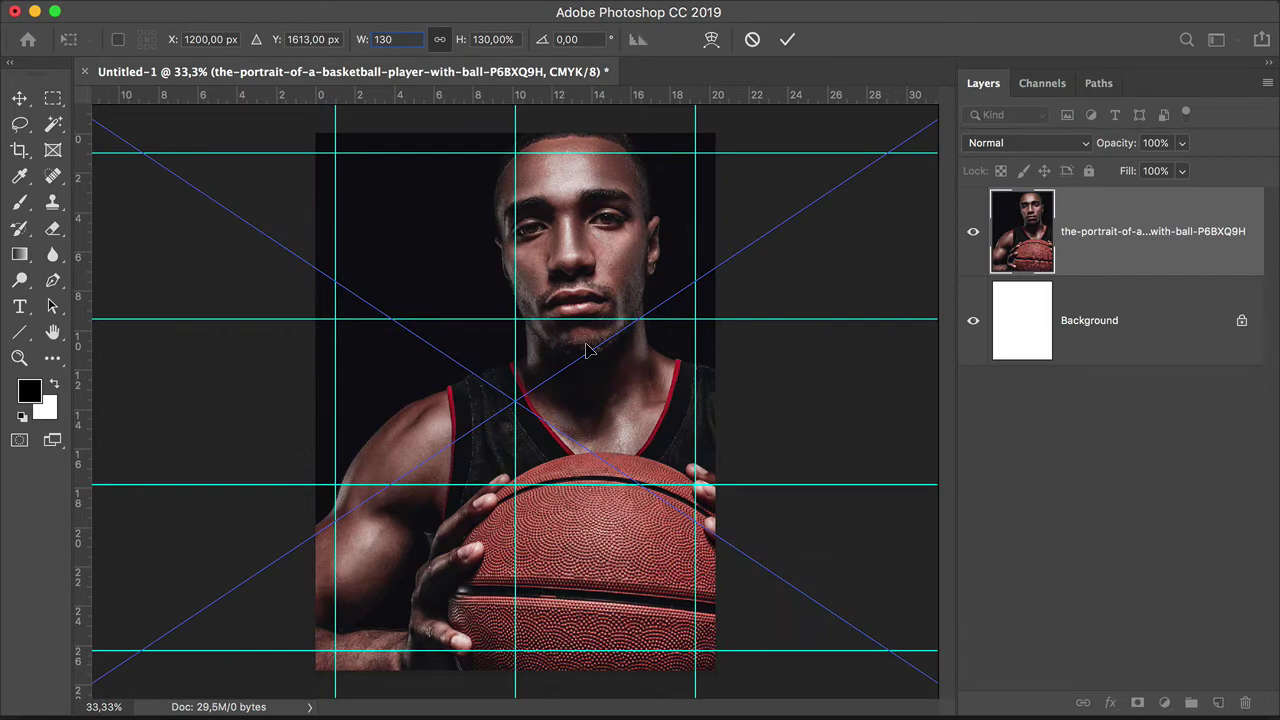
drag(586, 345, 533, 368)
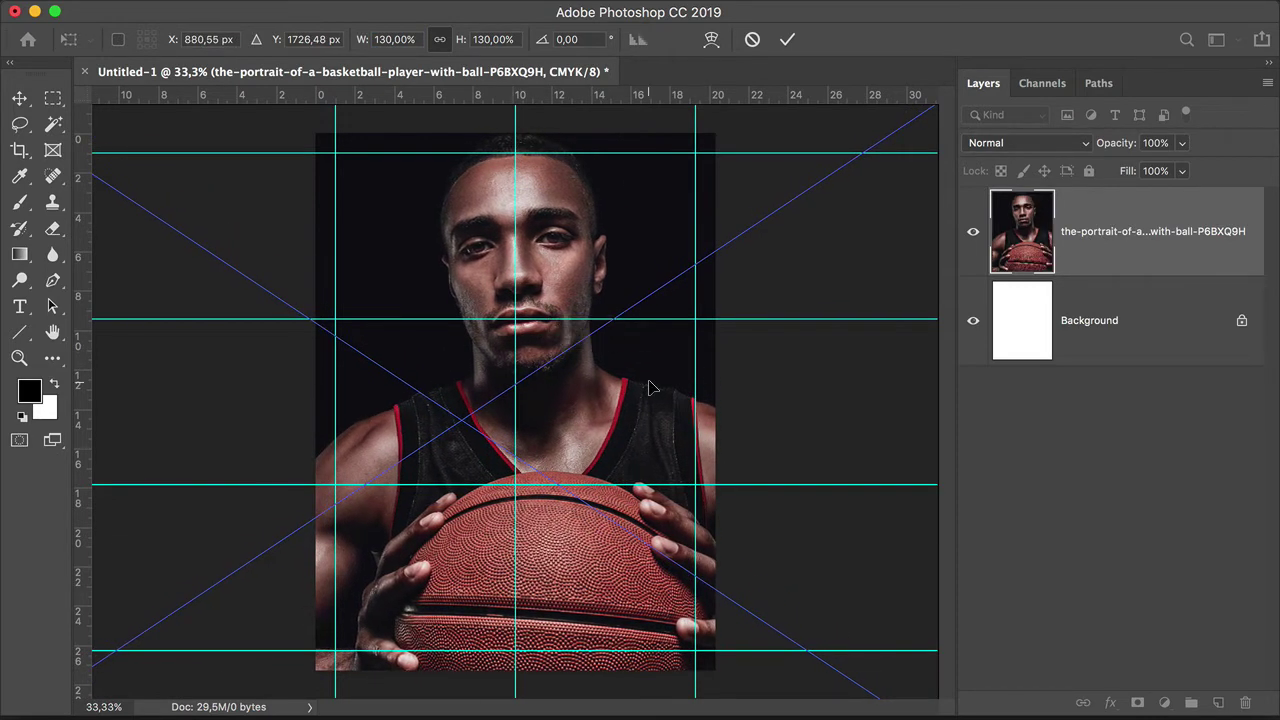
key(shift+Down)
key(shift+Down)
key(shift+Down)
key(shift+Down)
key(shift+Down)
key(shift+Down)
key(shift+Down)
key(shift+Down)
key(shift+Down)
key(shift+Down)
key(shift+Down)
key(shift+Down)
key(shift+Down)
key(shift+Down)
key(shift+Down)
key(shift+Down)
key(shift+Down)
key(shift+Down)
key(shift+Down)
key(shift+Down)
key(shift+Down)
key(shift+Down)
key(shift+Down)
key(shift+Down)
key(shift+Down)
key(shift+Down)
key(shift+Down)
key(shift+Down)
key(shift+Down)
key(shift+Down)
key(shift+Down)
key(shift+Down)
key(shift+Down)
key(shift+Down)
key(shift+Down)
key(shift+Down)
key(shift+Down)
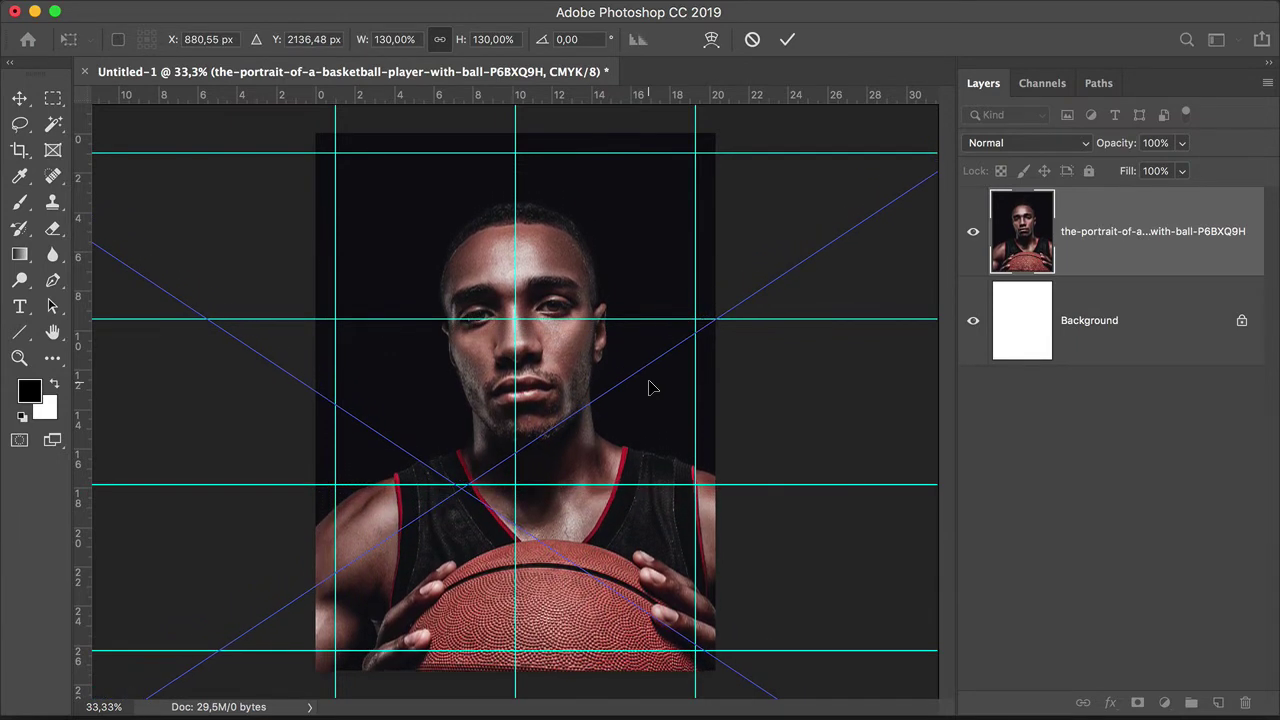
key(Return)
click(50, 102)
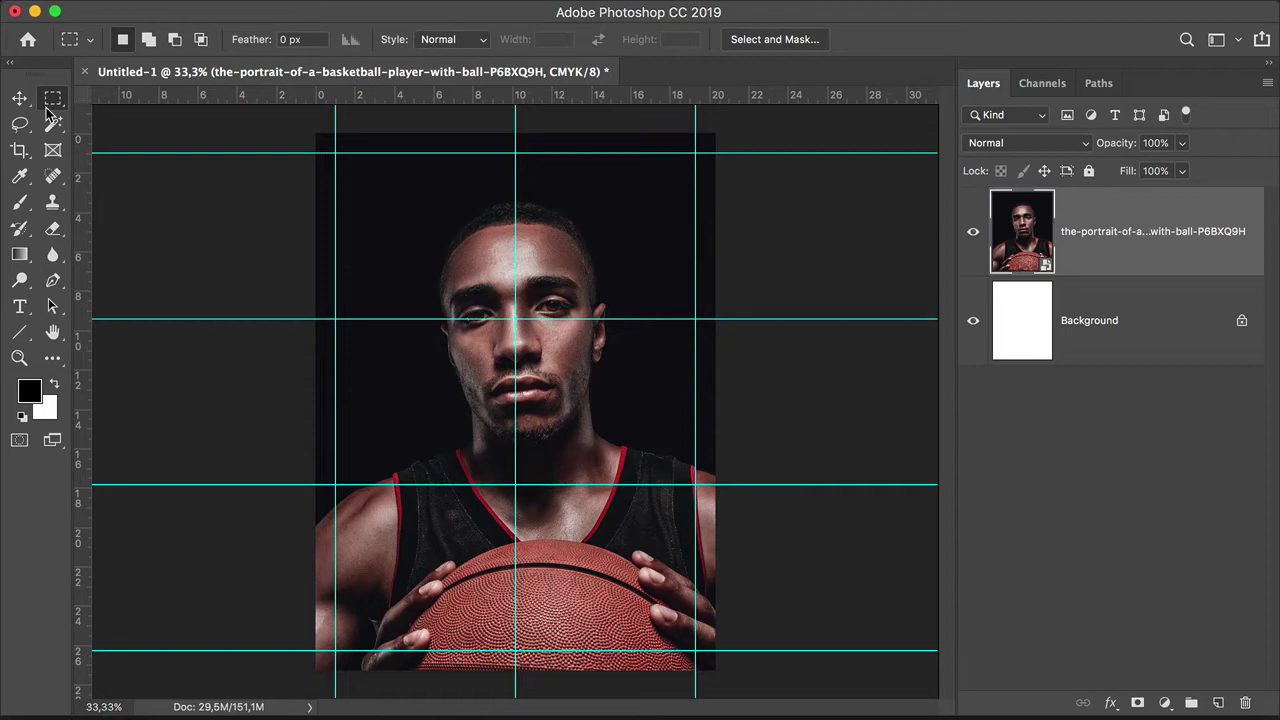
Step: Mask the portrait layer to a rectangle spanning the margin guide corners
drag(336, 154, 697, 651)
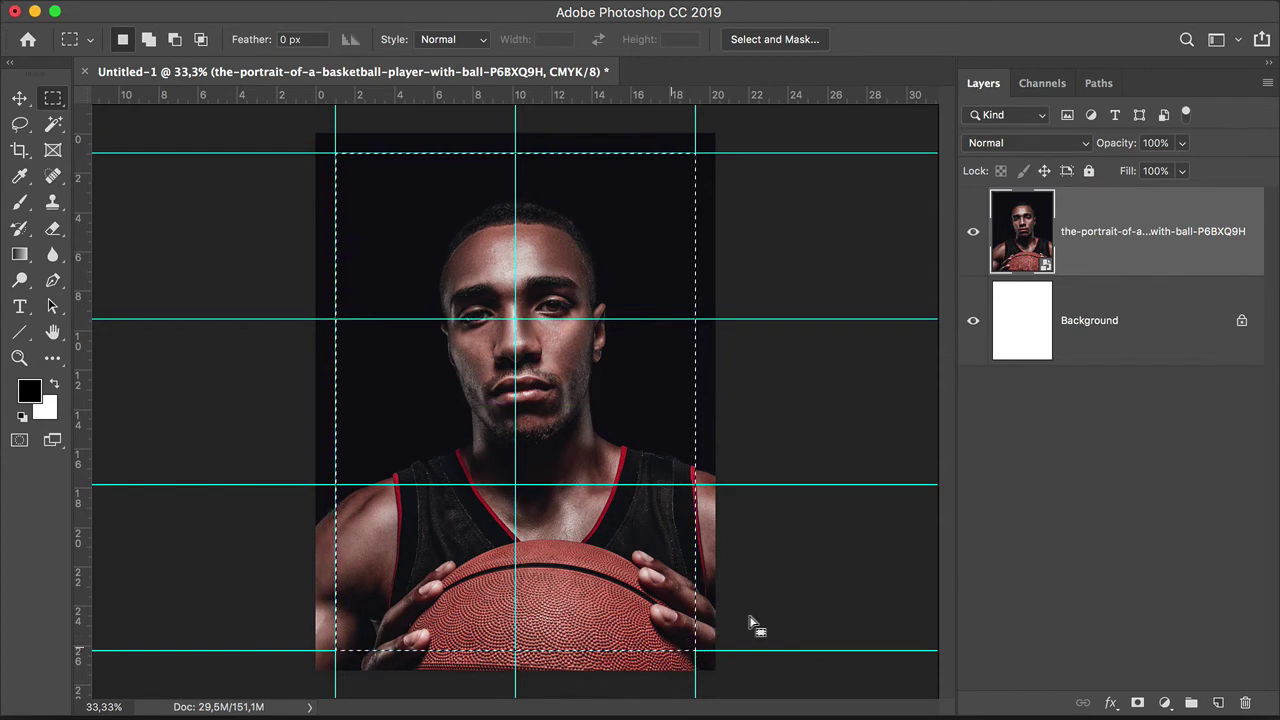
click(1138, 704)
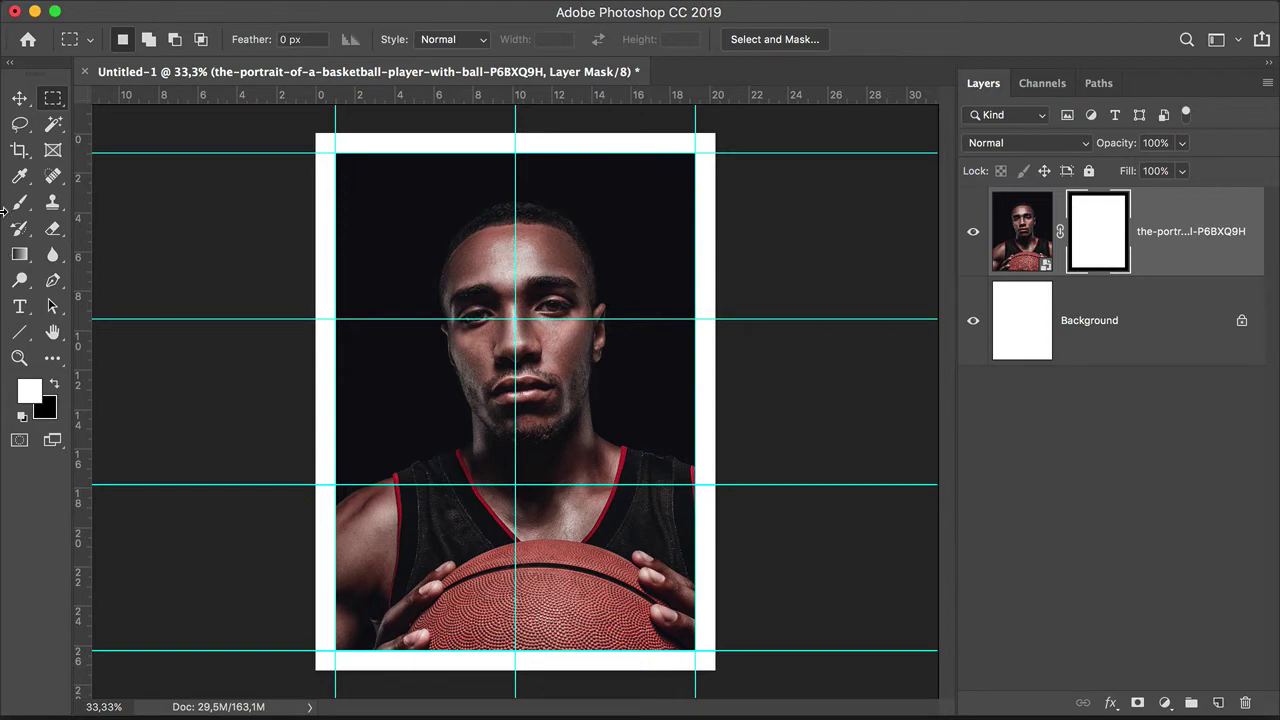
click(19, 307)
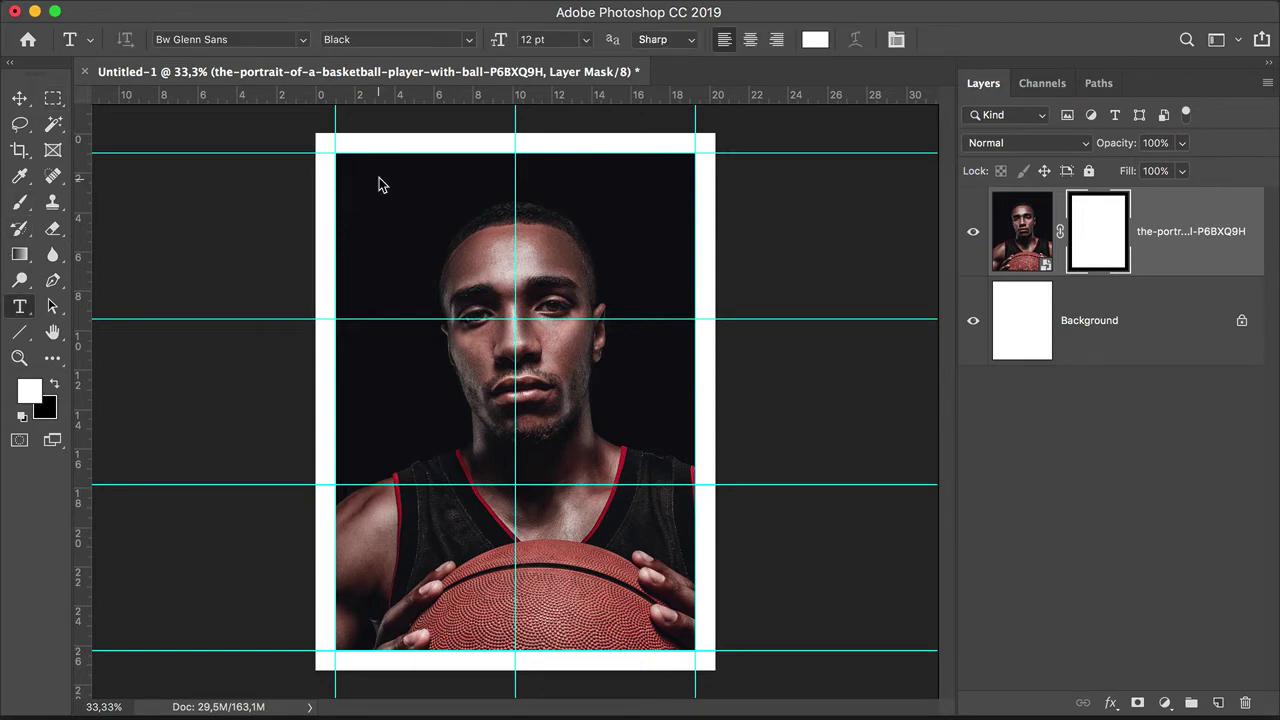
Step: Add a text box near the top reading 'TIME' in Times New Roman Regular
drag(359, 166, 684, 272)
key(super+Return)
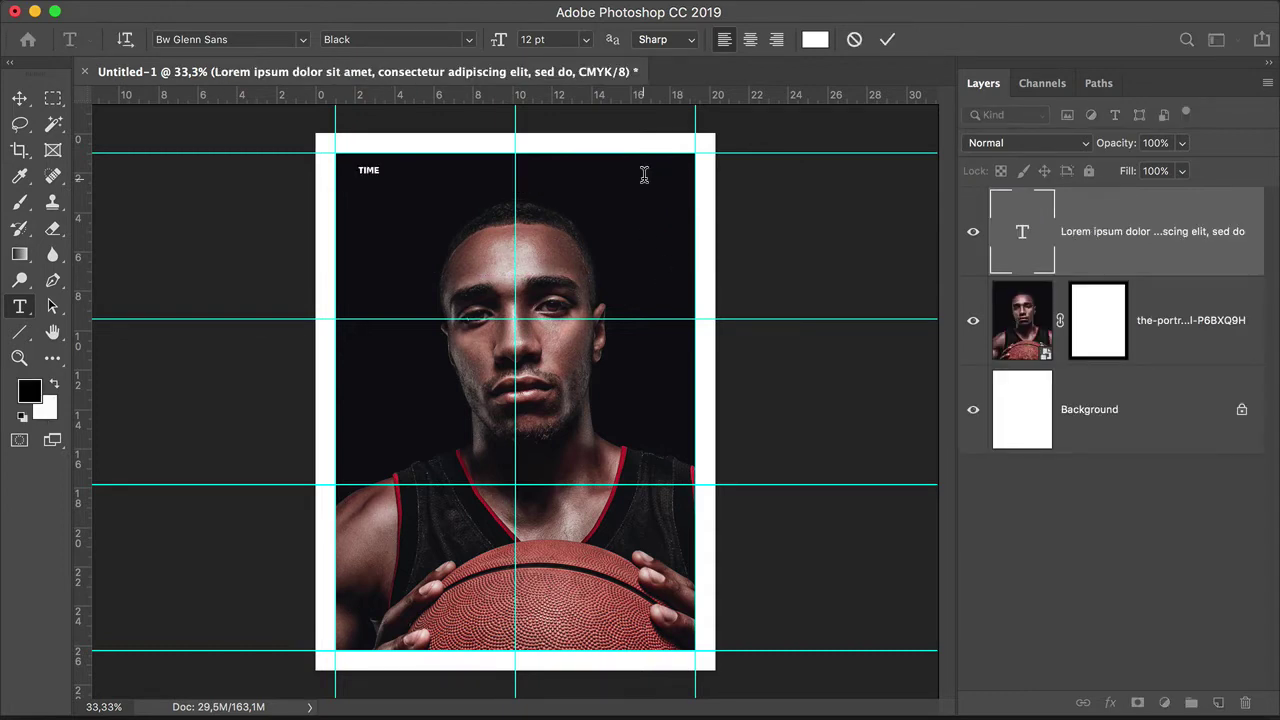
click(270, 39)
text(times)
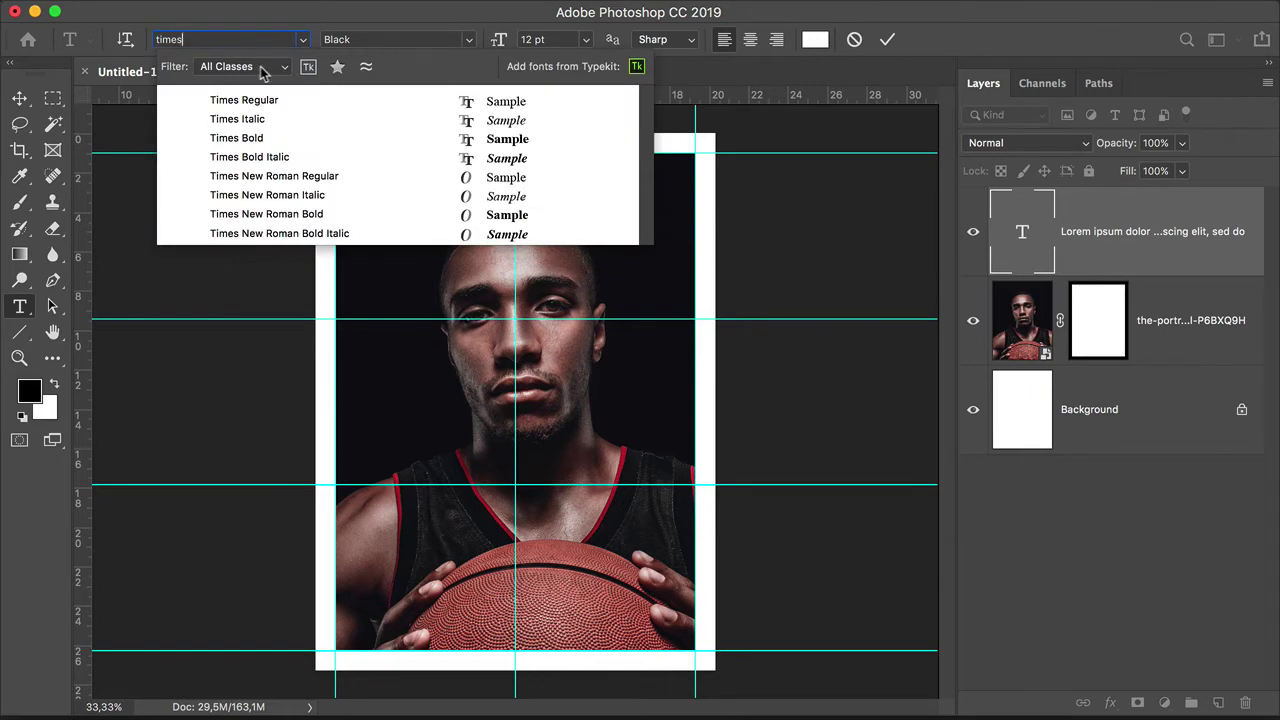
click(305, 176)
click(366, 166)
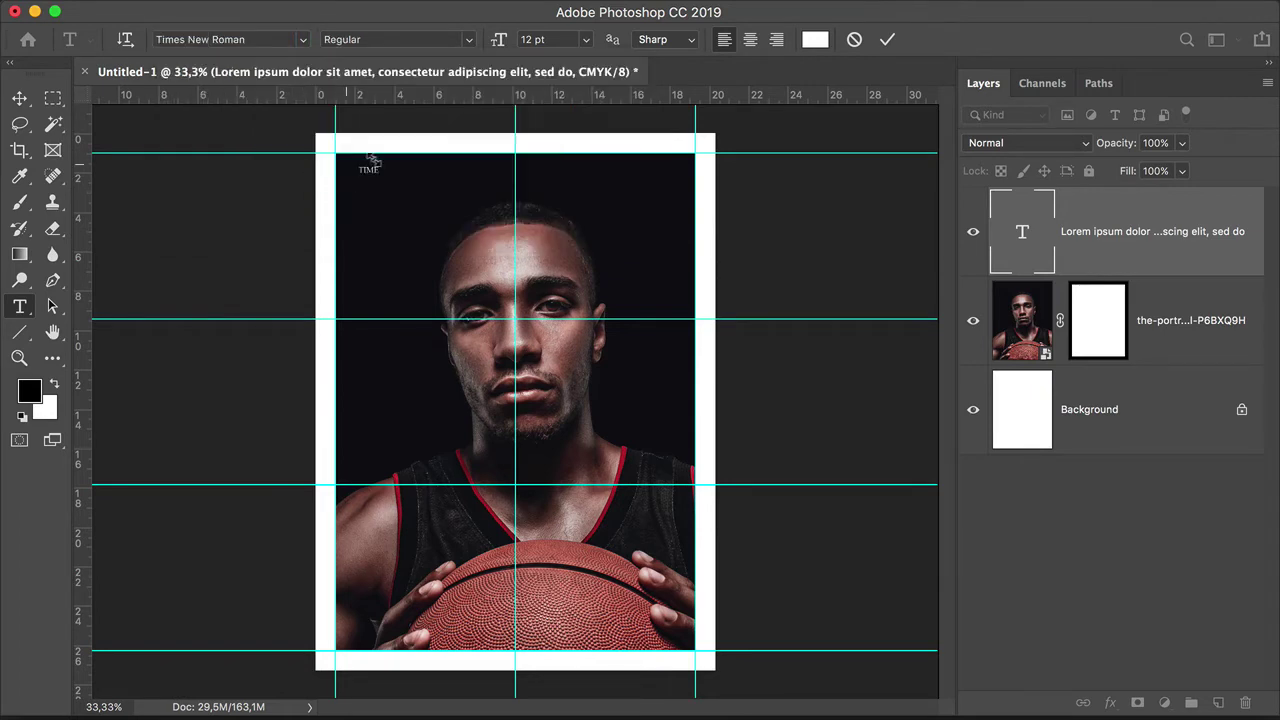
text(TIME)
Step: Set the TIME text to 170 pt and colour e81e25, then commit it
click(563, 35)
text(170)
key(Return)
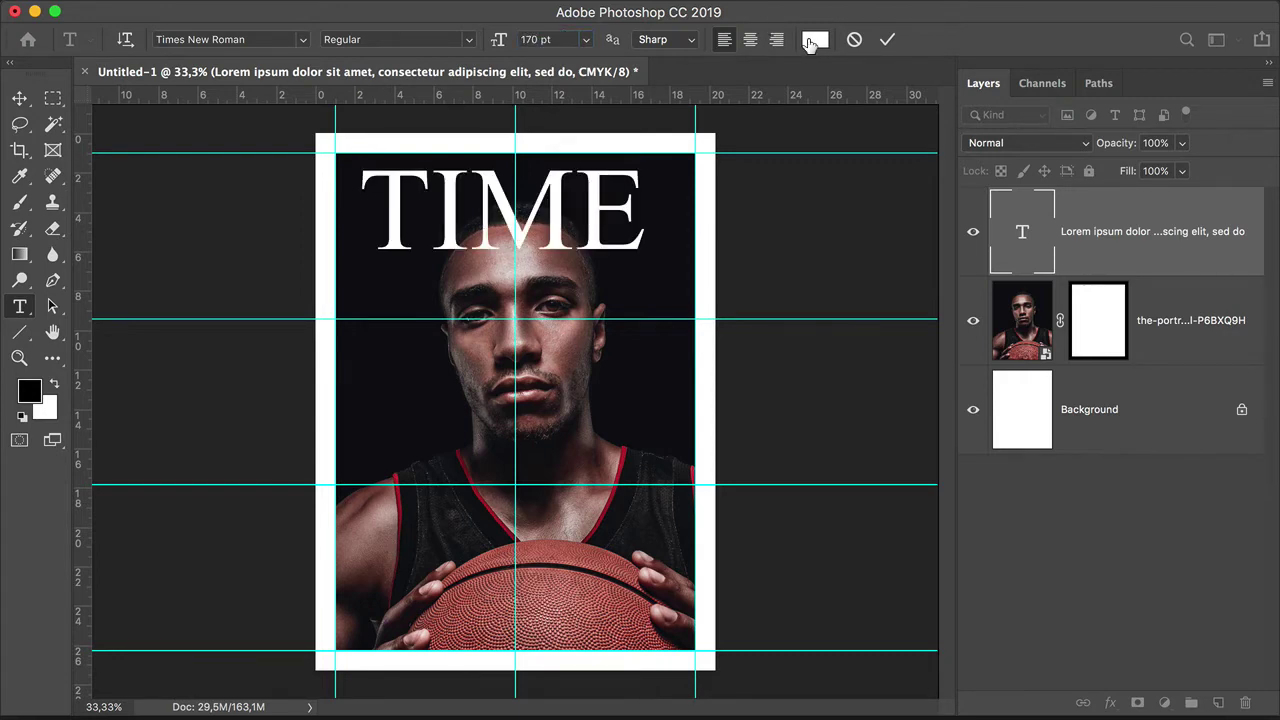
click(814, 40)
click(916, 507)
text(00e81e)
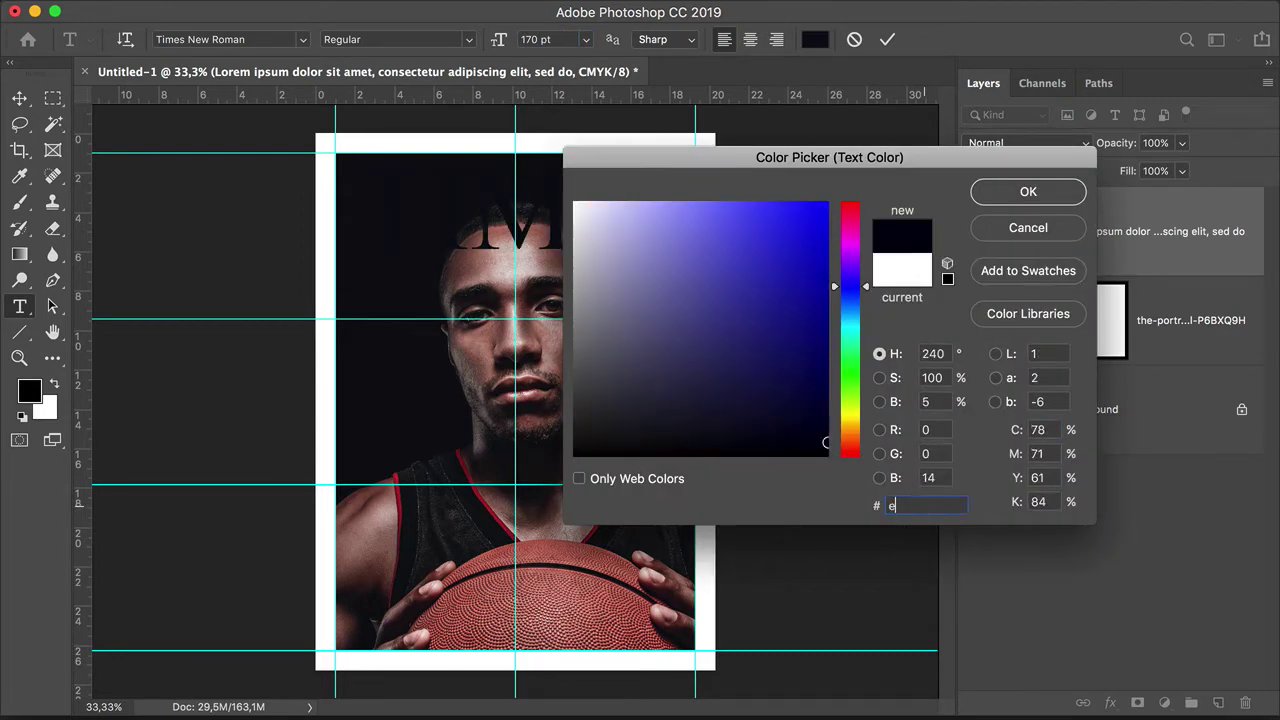
text(25)
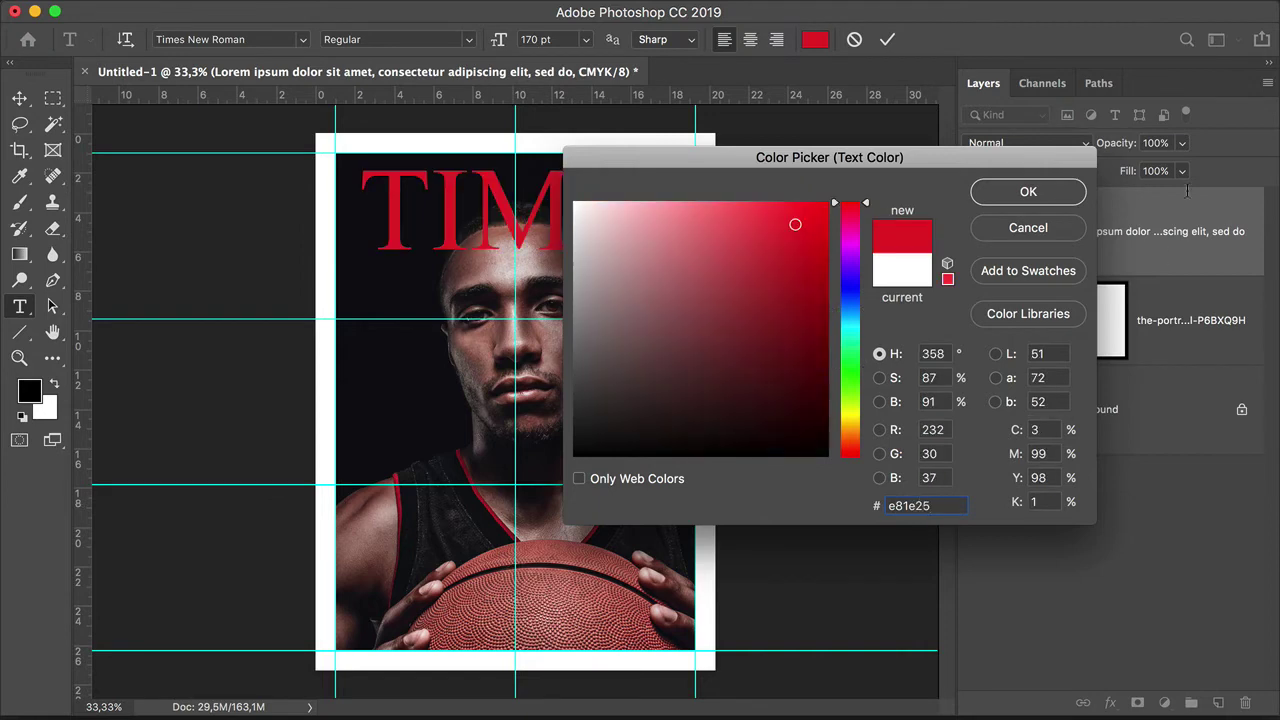
click(1040, 188)
click(19, 97)
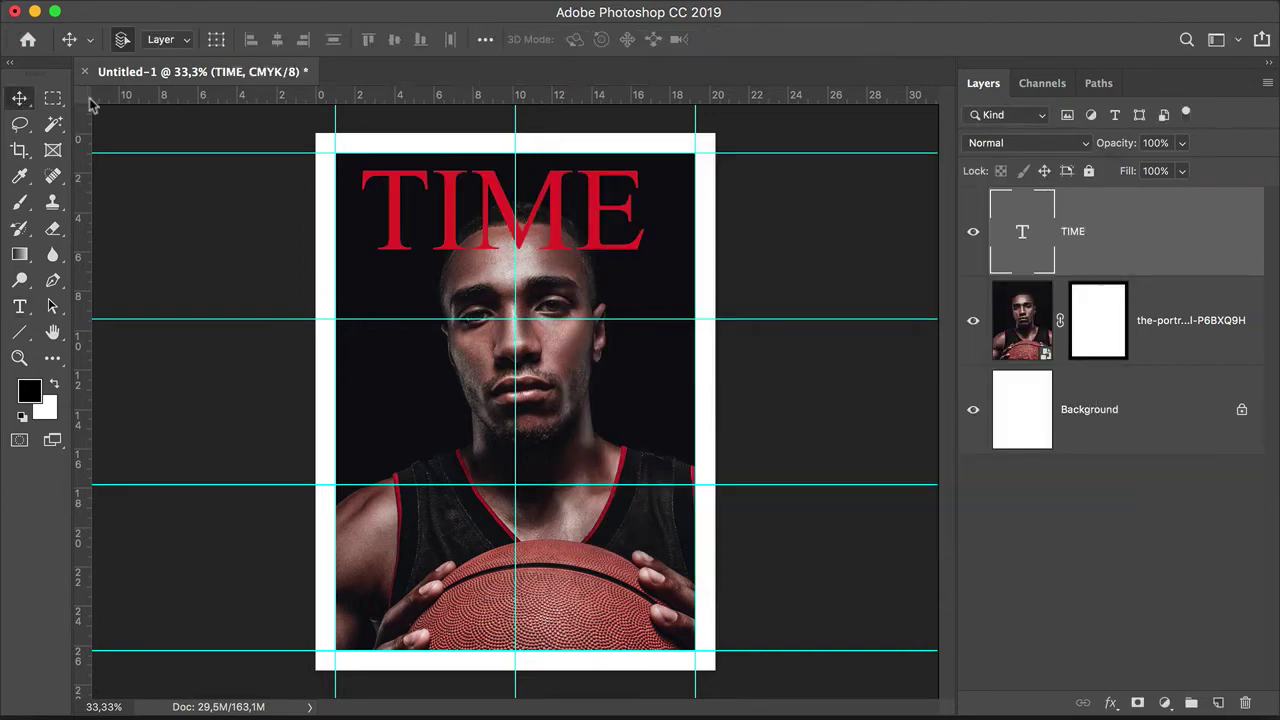
Step: Center-align the TIME text and nudge it slightly left to centre it on the cover
double_click(1022, 231)
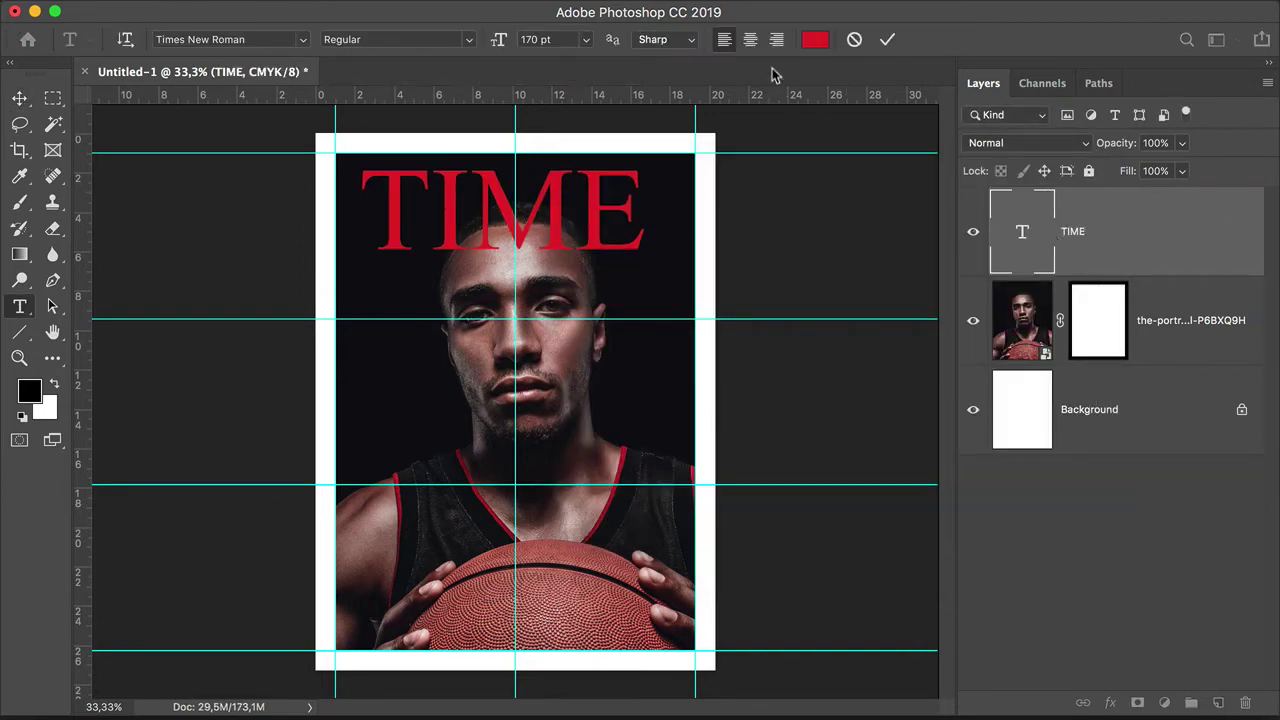
click(750, 39)
click(19, 97)
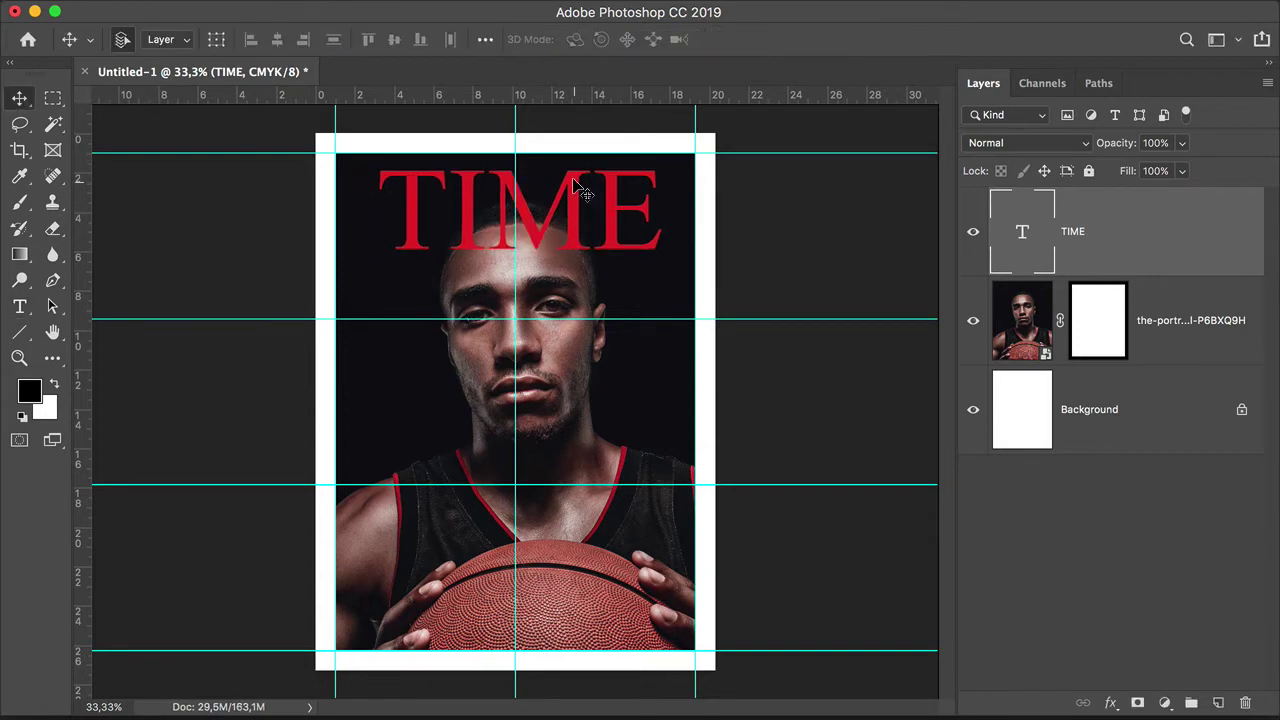
drag(578, 186, 573, 186)
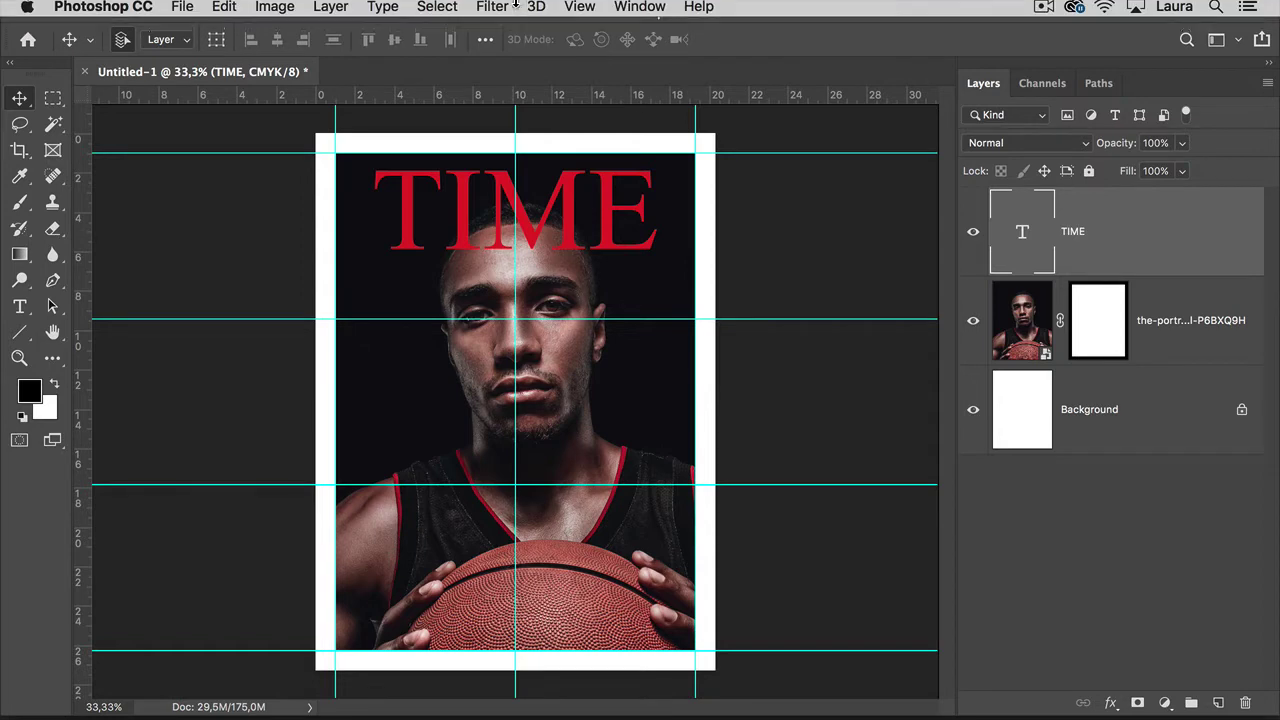
Step: Toggle View > Show > Smart Guides and drag the TIME masthead to check its position
click(575, 13)
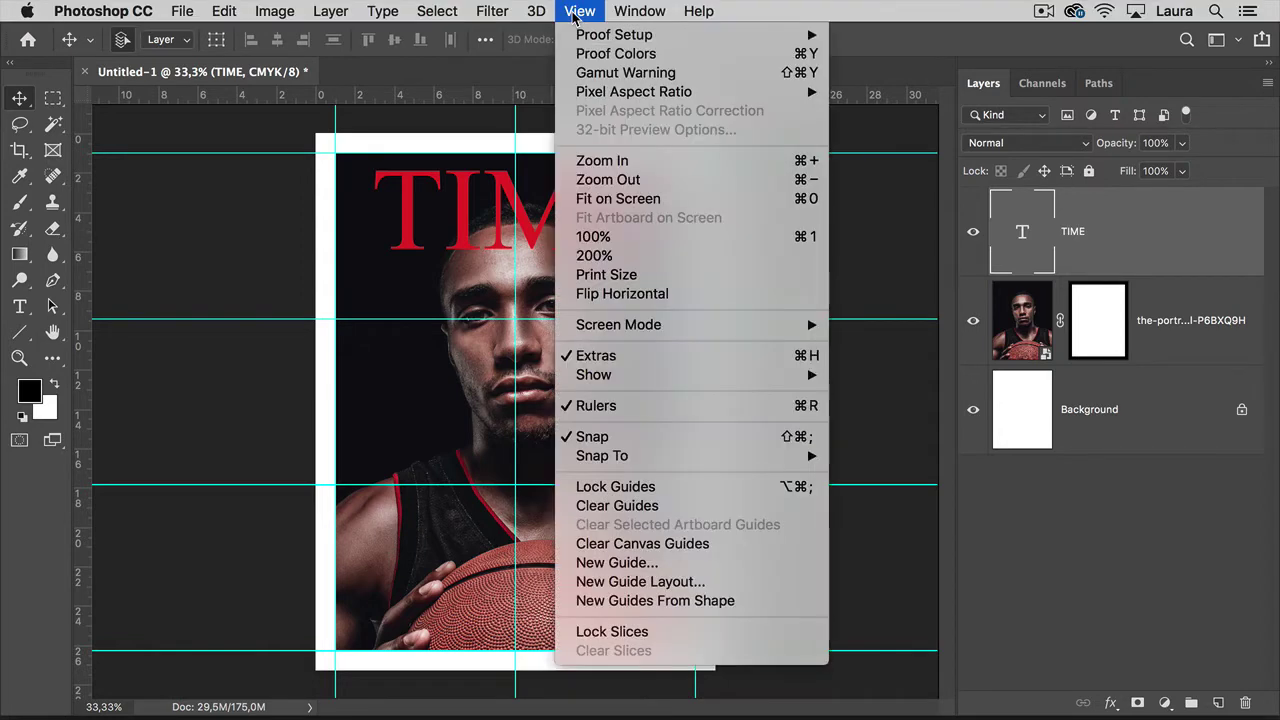
mouse_move(715, 388)
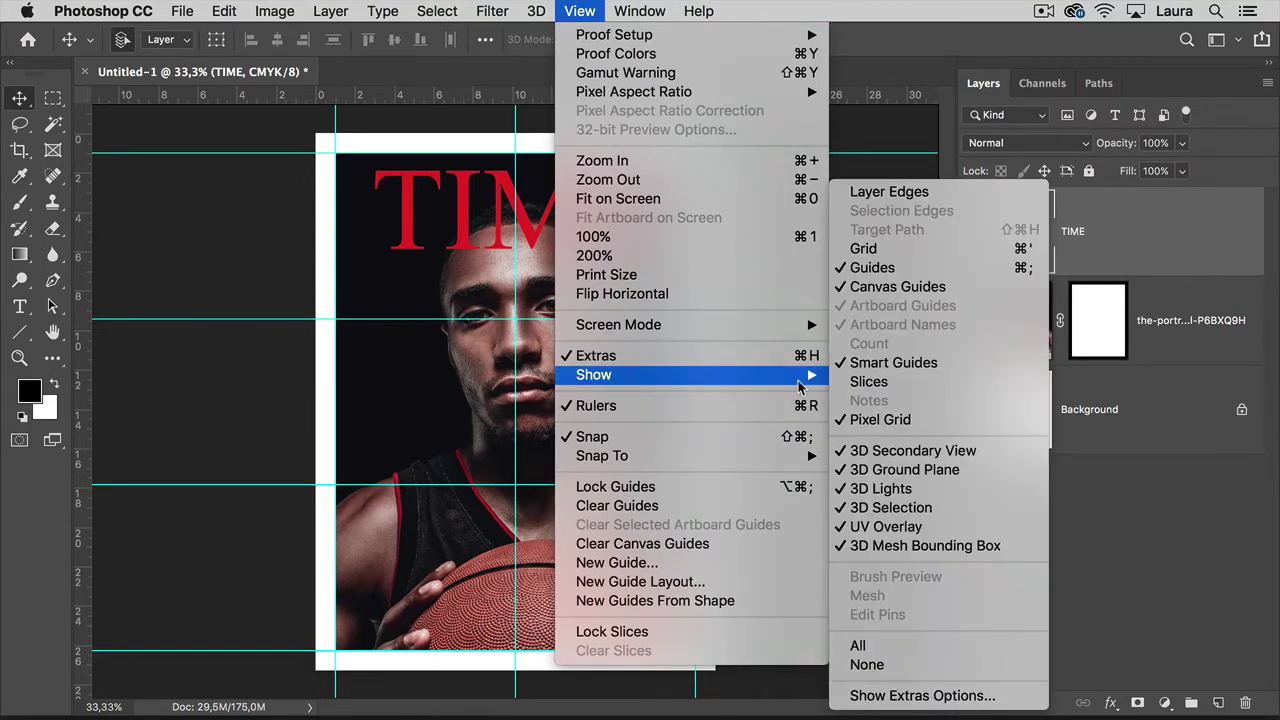
click(858, 368)
drag(586, 206, 629, 205)
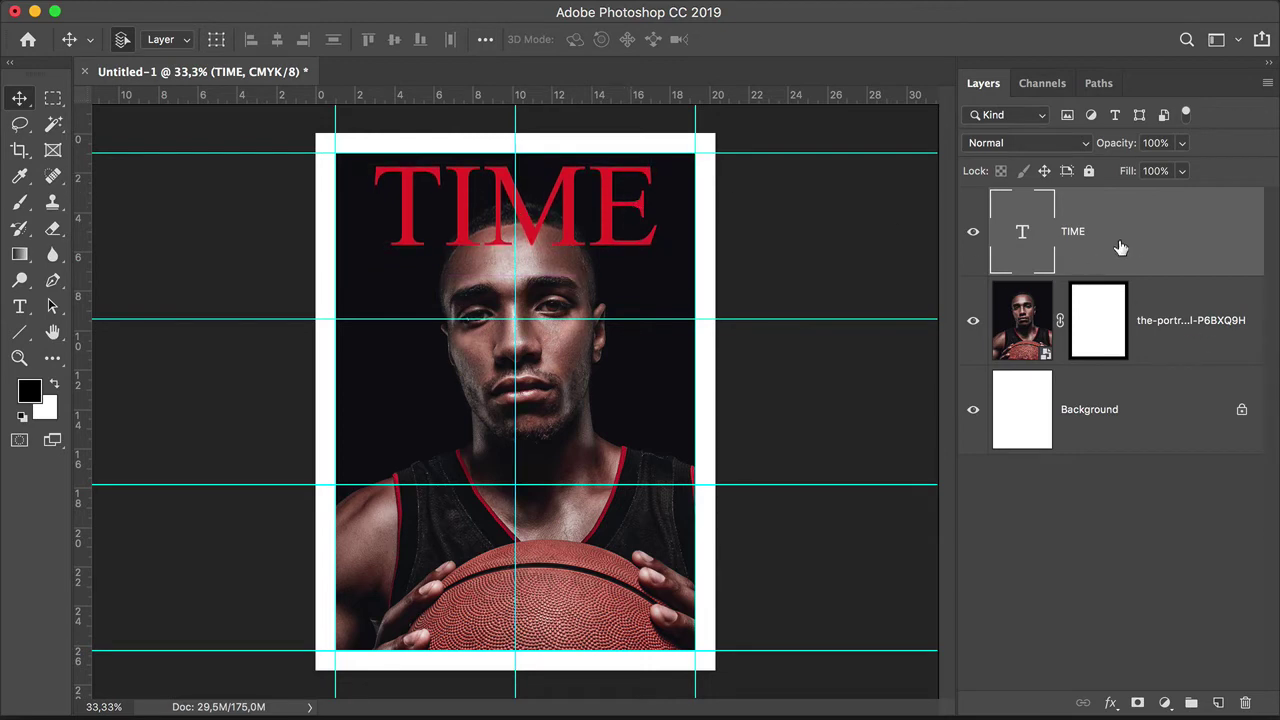
drag(1200, 326, 1216, 702)
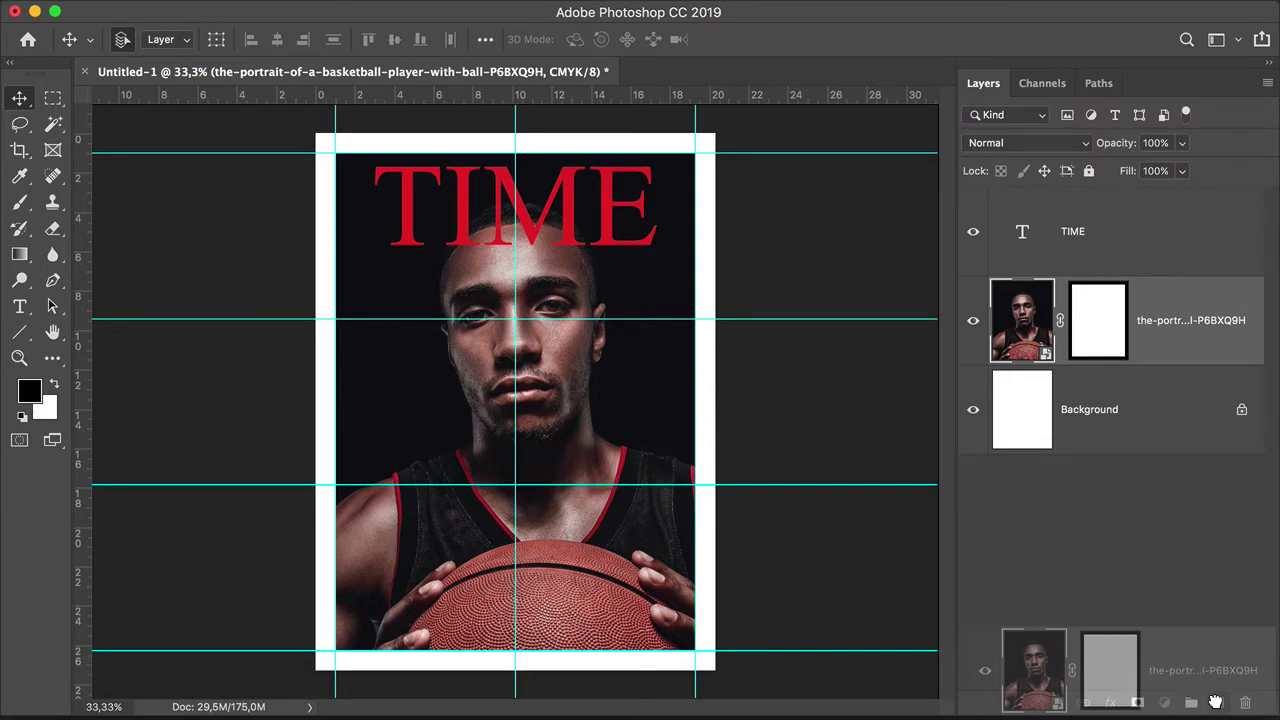
Step: Duplicate the portrait layer, move the copy above TIME, and target the copy's layer mask
drag(1216, 702, 1218, 702)
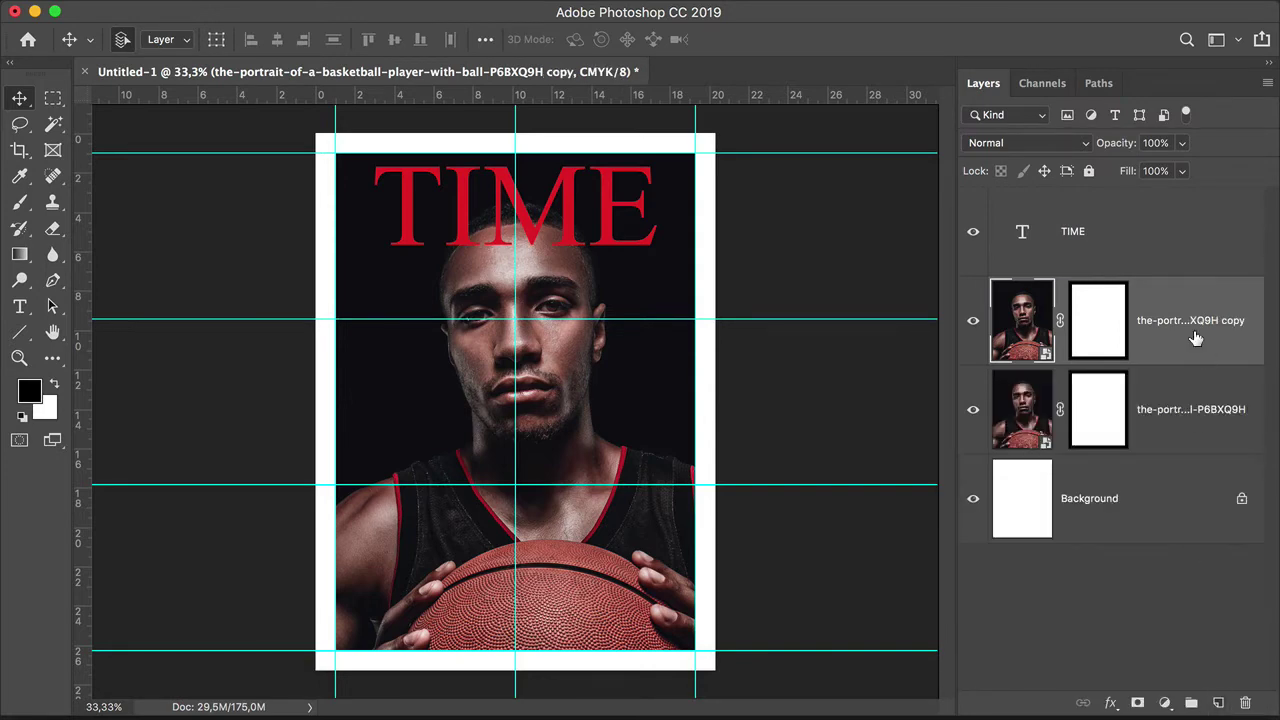
drag(1196, 339, 1196, 220)
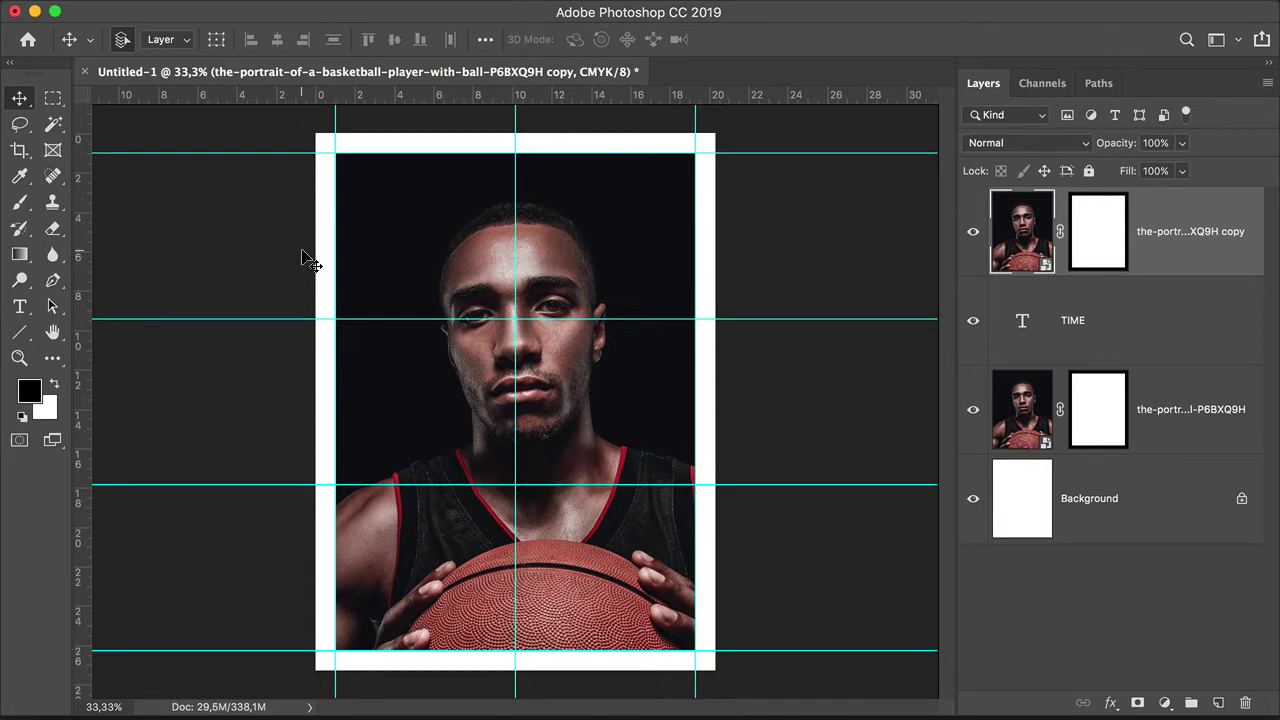
click(1100, 218)
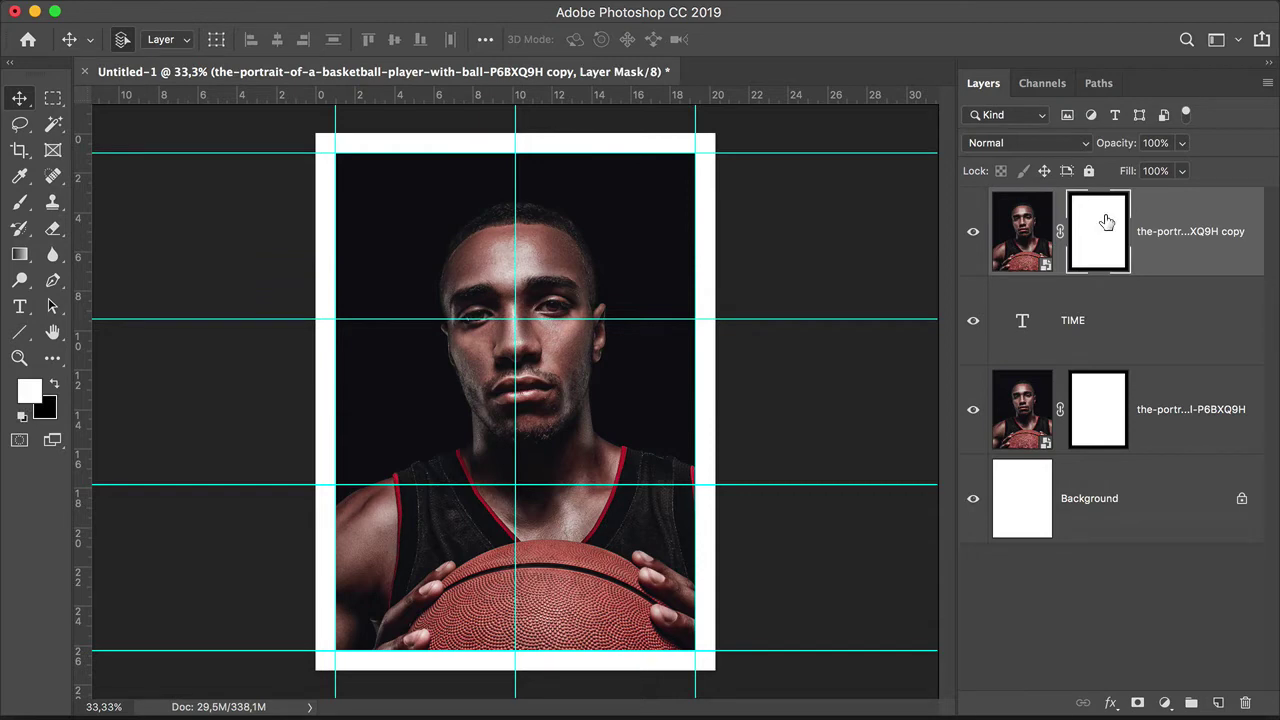
Step: Select the Soft Round brush from the canvas brush presets
key(b)
right_click(582, 209)
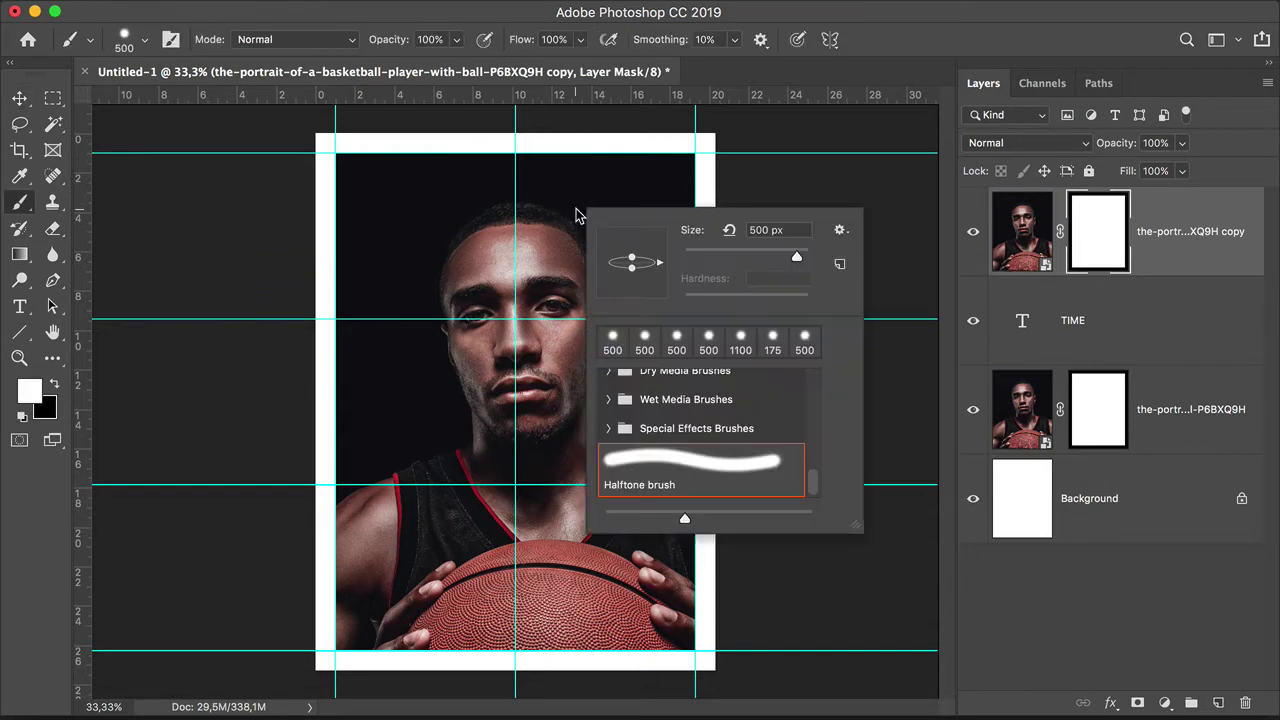
scroll(697, 465, up, 3)
scroll(700, 478, up, 4)
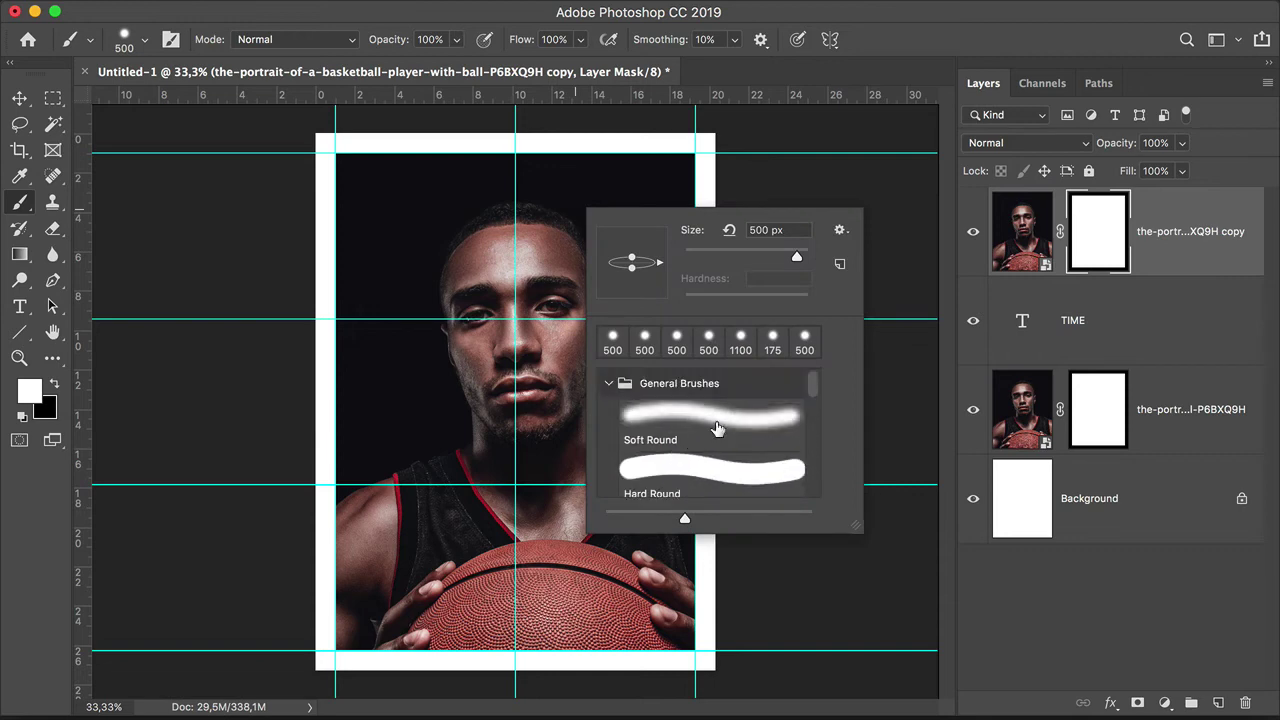
click(716, 427)
click(422, 183)
Step: Switch the foreground to black, paint a test TIME reveal stroke, undo it, and zoom in
key(super+z)
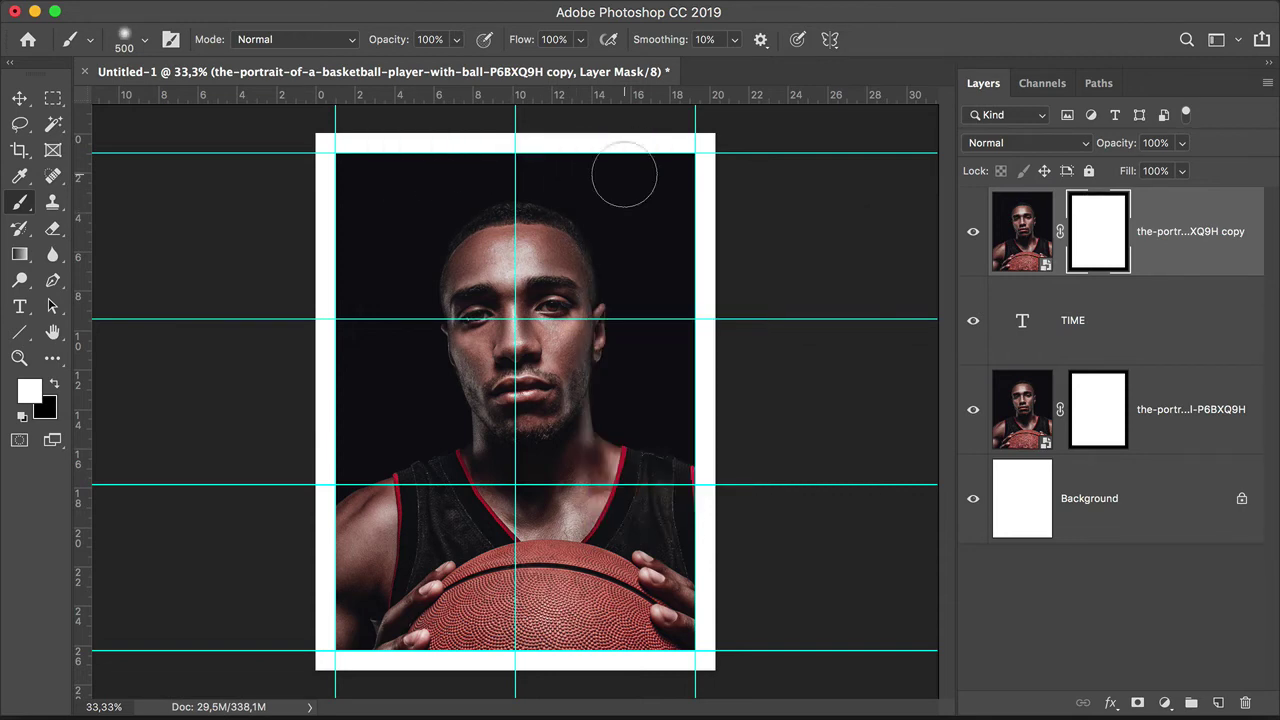
click(54, 386)
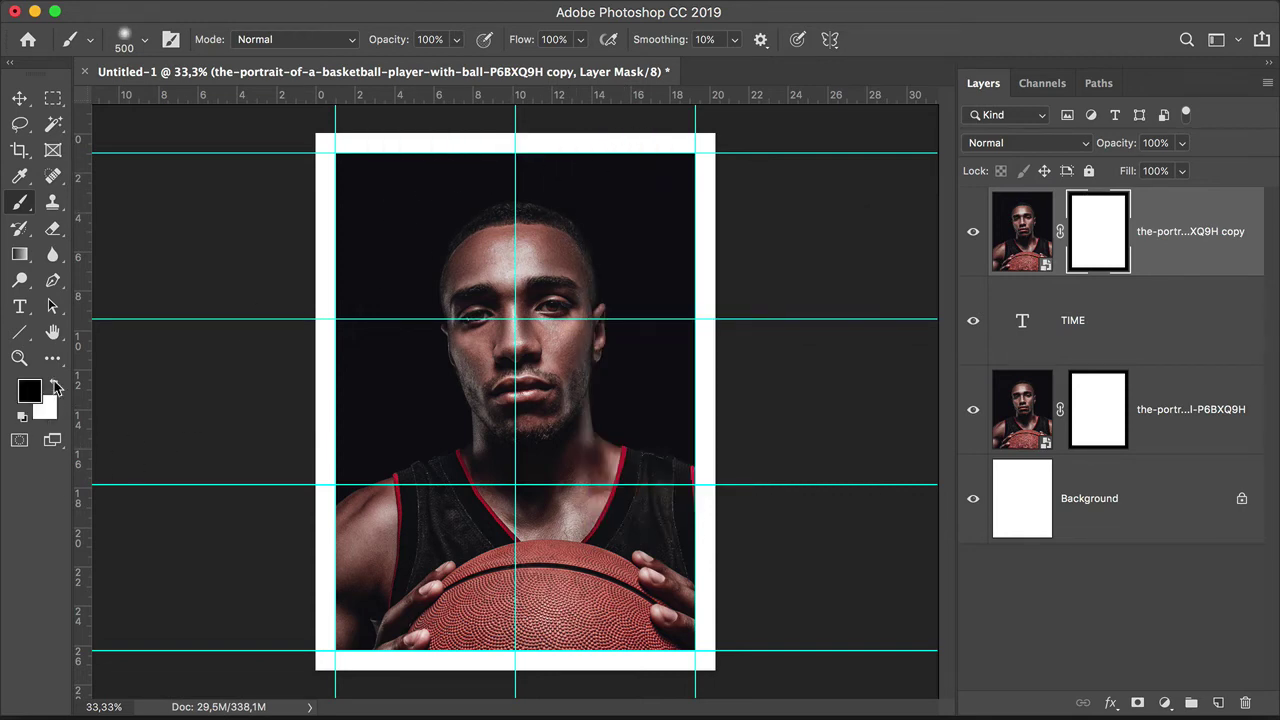
mouse_move(408, 216)
mouse_down()
mouse_move(531, 161)
mouse_move(651, 186)
mouse_up()
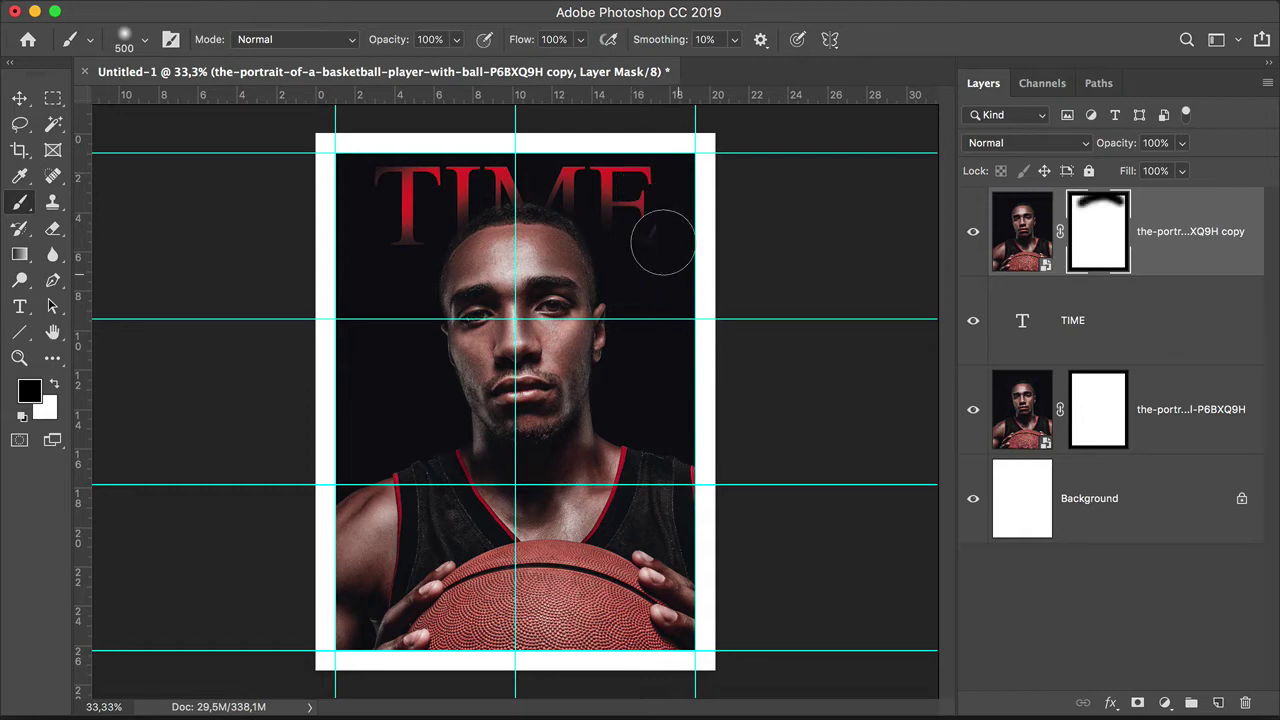
key(ctrl+z)
key(z)
scroll(556, 196, up, 1)
scroll(556, 196, up, 5)
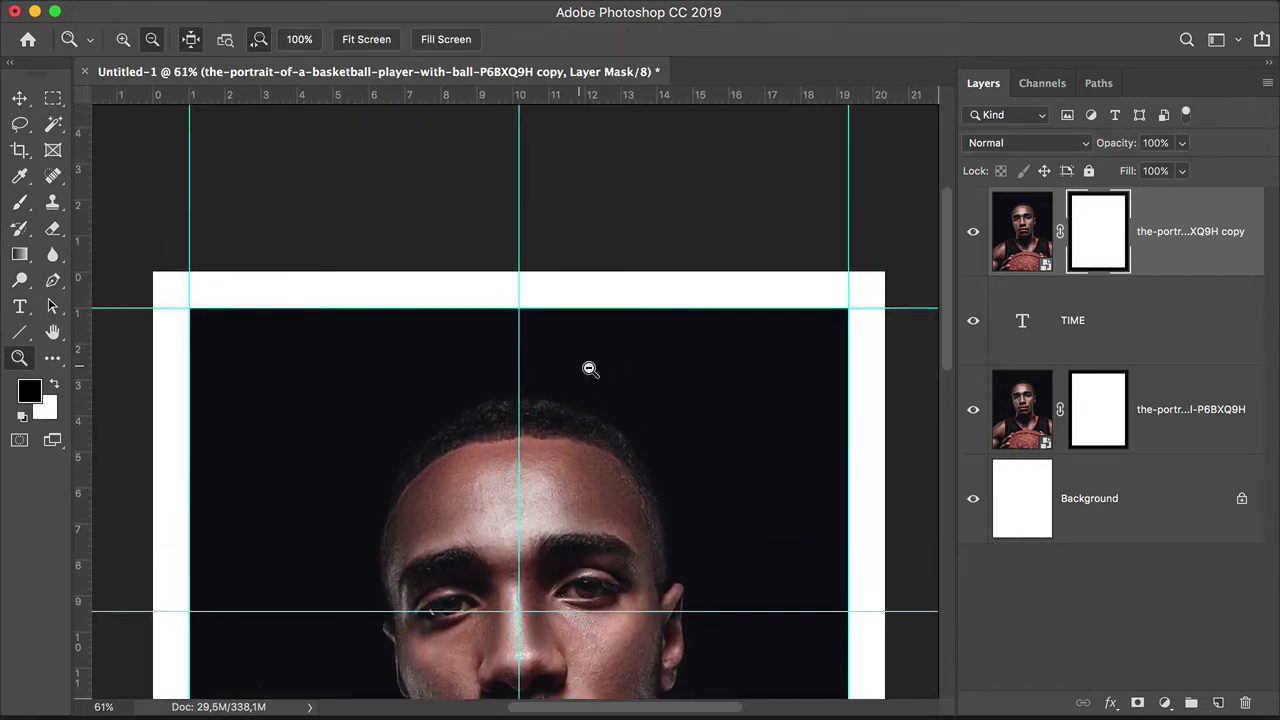
Step: Raise the brush hardness and shrink the brush size for masking
key(v)
right_click(588, 292)
click(534, 283)
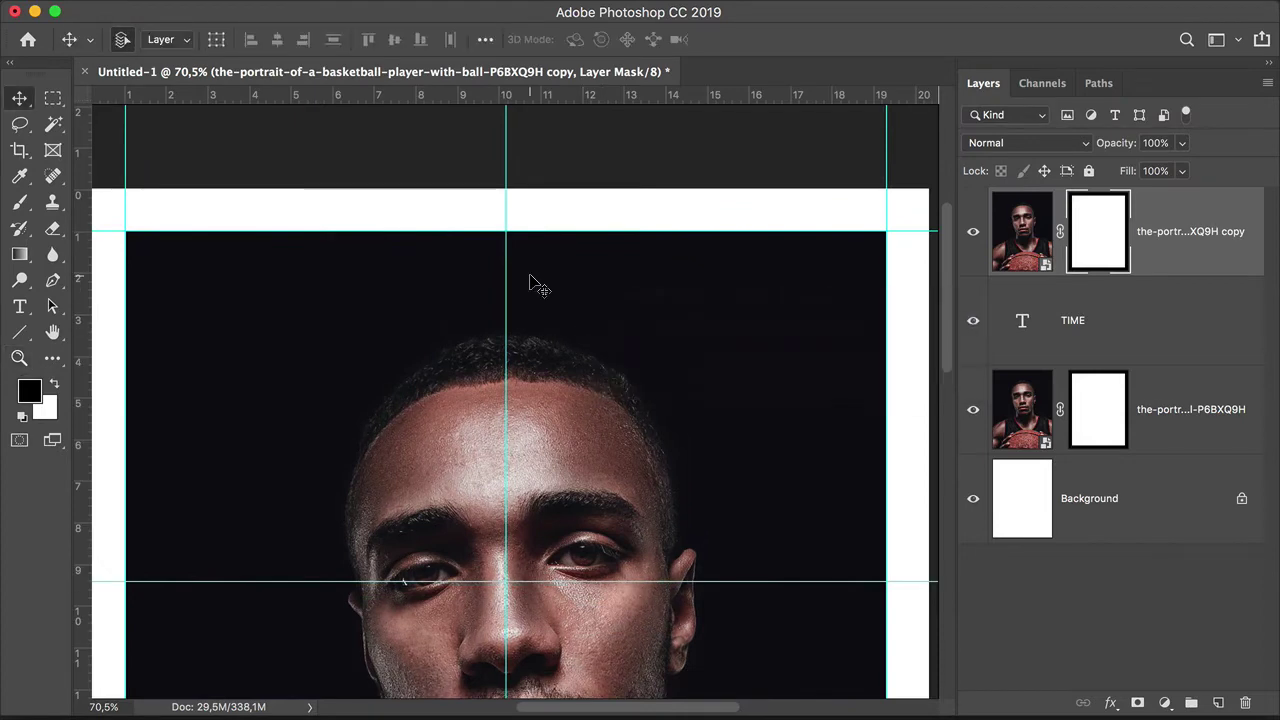
key(b)
right_click(568, 272)
drag(716, 364, 757, 362)
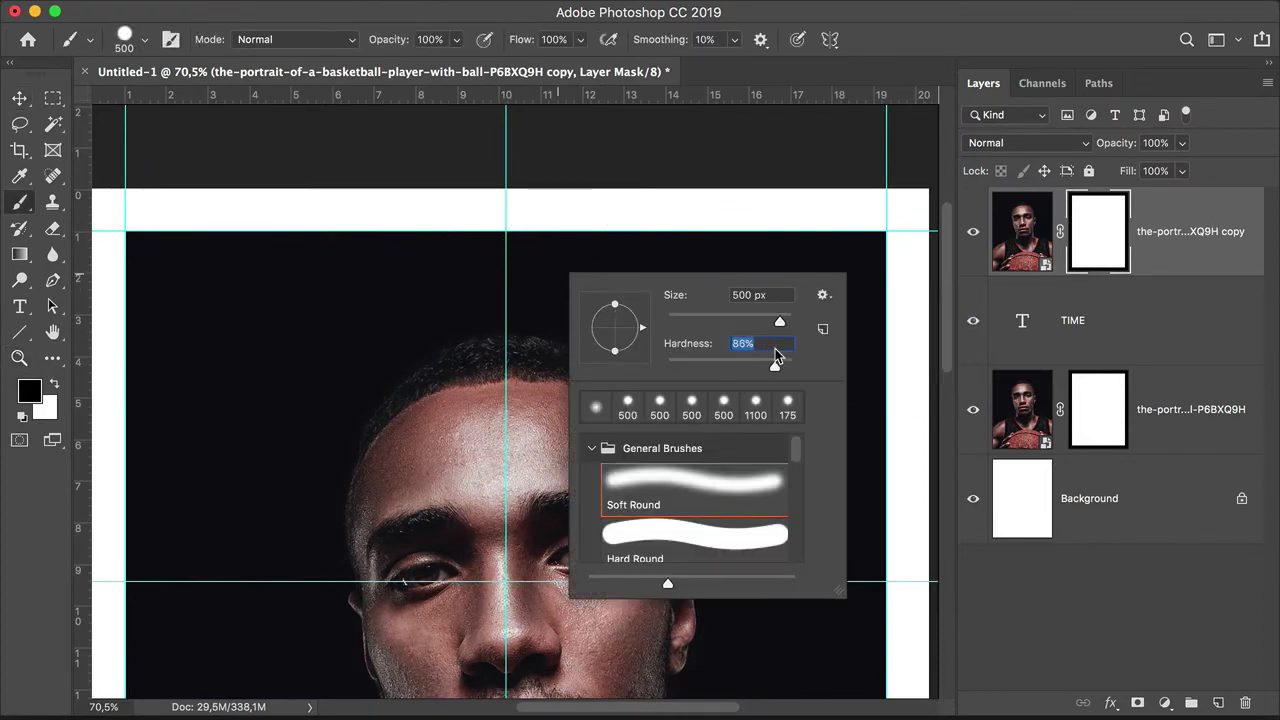
key(Return)
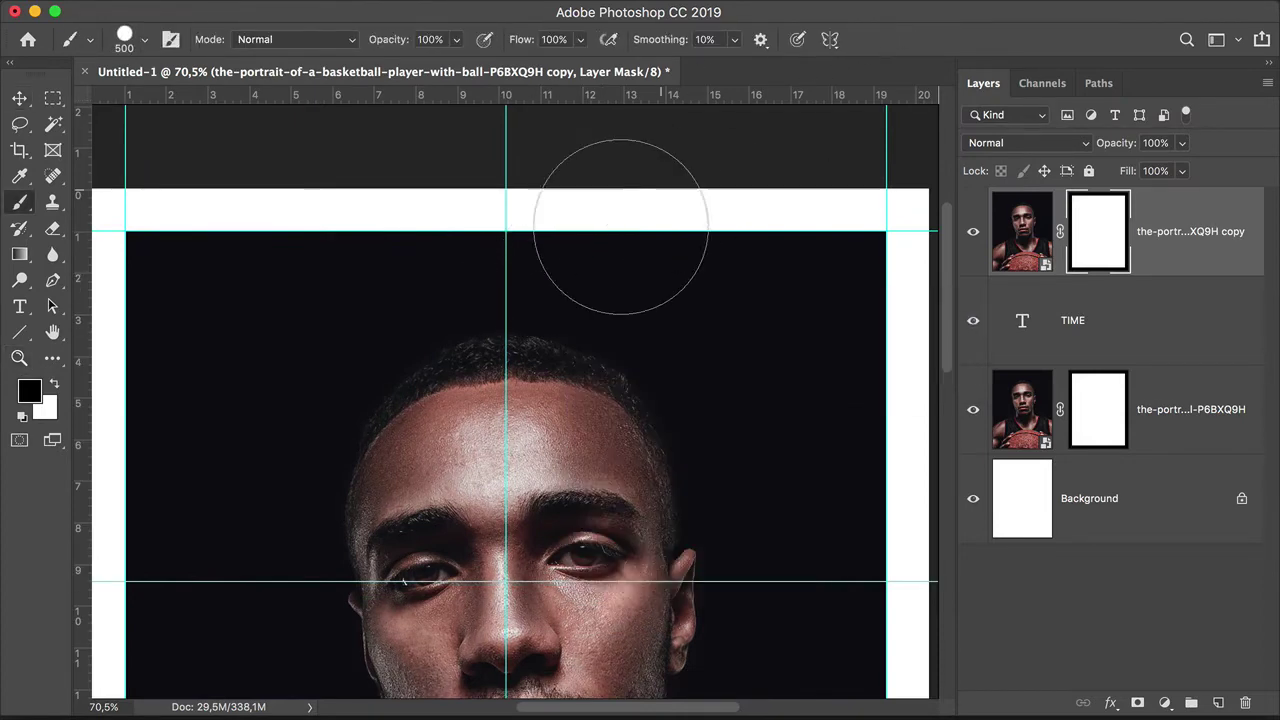
key(bracketleft)
key(bracketleft)
key(bracketleft)
key(bracketleft)
key(bracketleft)
Step: Paint black on the copy's mask to reveal the TIME letters, including M and E, around the head
mouse_move(343, 286)
mouse_down()
mouse_move(465, 245)
mouse_move(666, 271)
mouse_move(257, 291)
mouse_move(229, 406)
mouse_move(256, 441)
mouse_move(571, 277)
mouse_move(749, 309)
mouse_move(826, 277)
mouse_up()
drag(493, 263, 211, 460)
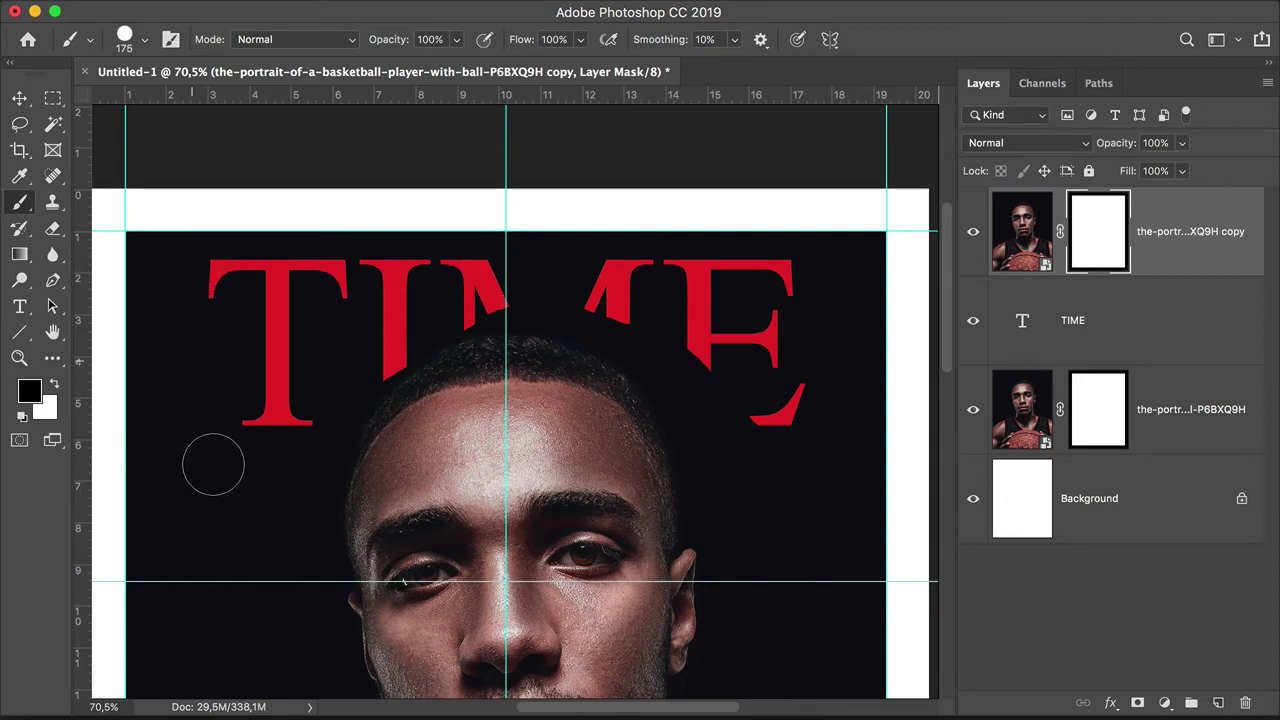
key(z)
scroll(371, 346, up, 6)
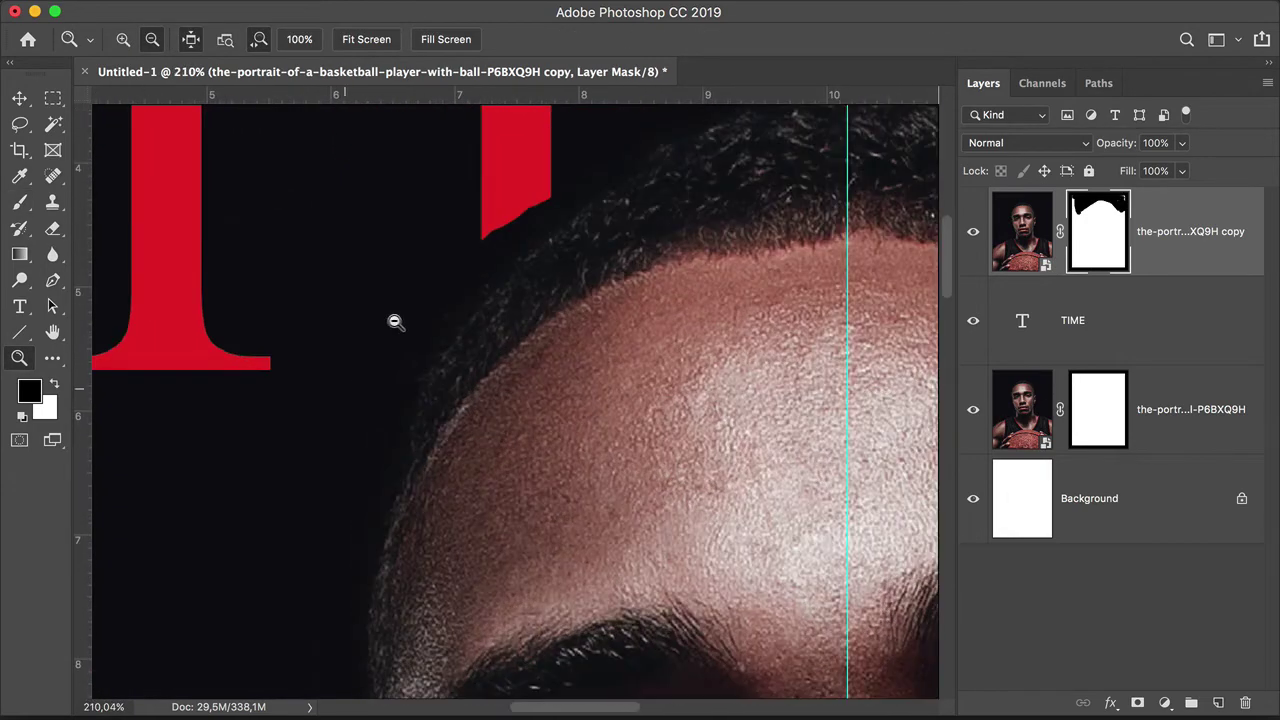
drag(395, 321, 391, 443)
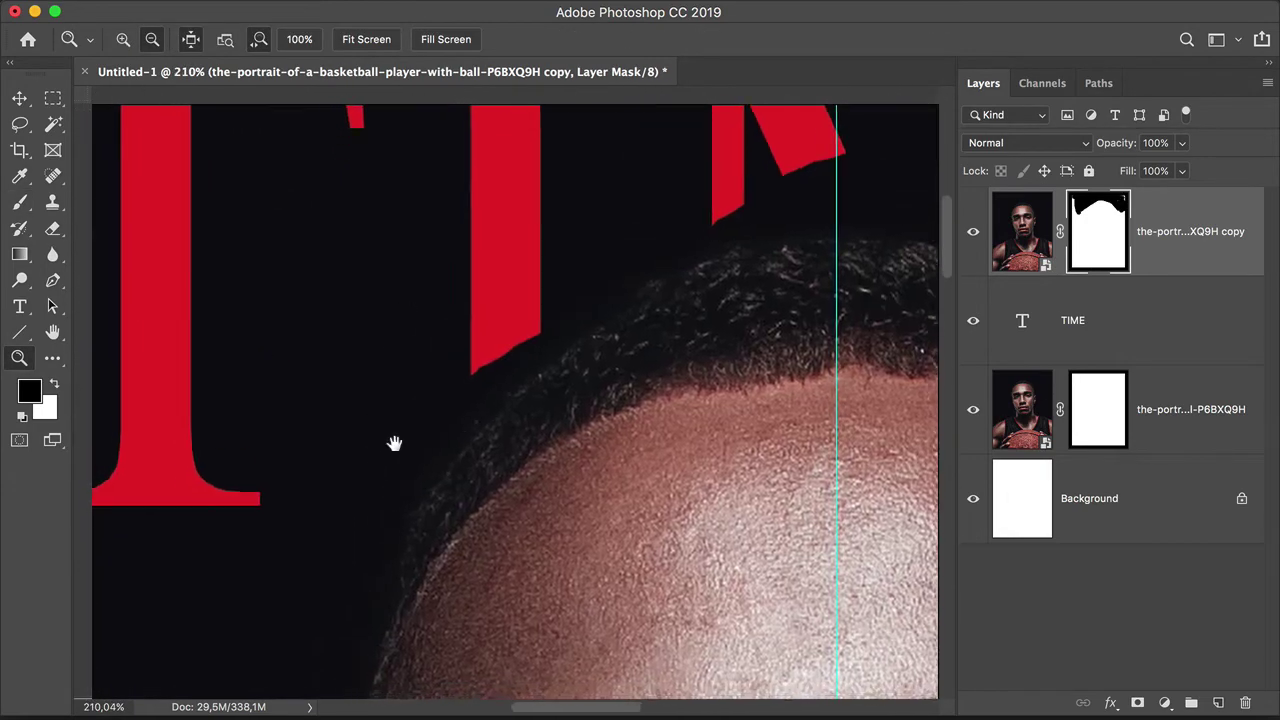
Step: Refine the mask along the player's hairline under the letters with a much smaller brush
key(b)
key(bracketleft)
key(bracketleft)
key(bracketleft)
key(bracketleft)
key(bracketleft)
key(bracketleft)
key(bracketleft)
key(bracketleft)
key(bracketleft)
key(bracketleft)
key(bracketleft)
key(bracketleft)
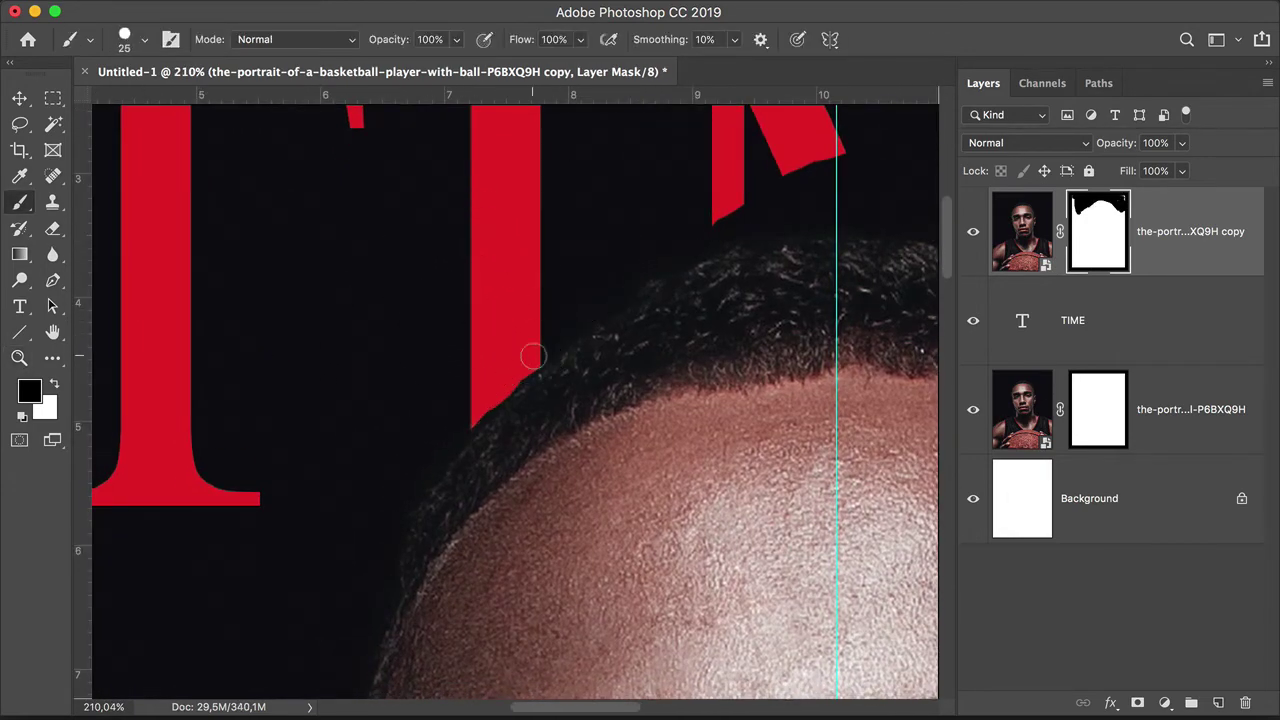
scroll(467, 417, up, 3)
scroll(467, 417, right, 5)
mouse_move(460, 391)
mouse_down()
mouse_move(605, 350)
mouse_move(580, 309)
mouse_up()
scroll(580, 309, right, 3)
scroll(636, 352, right, 4)
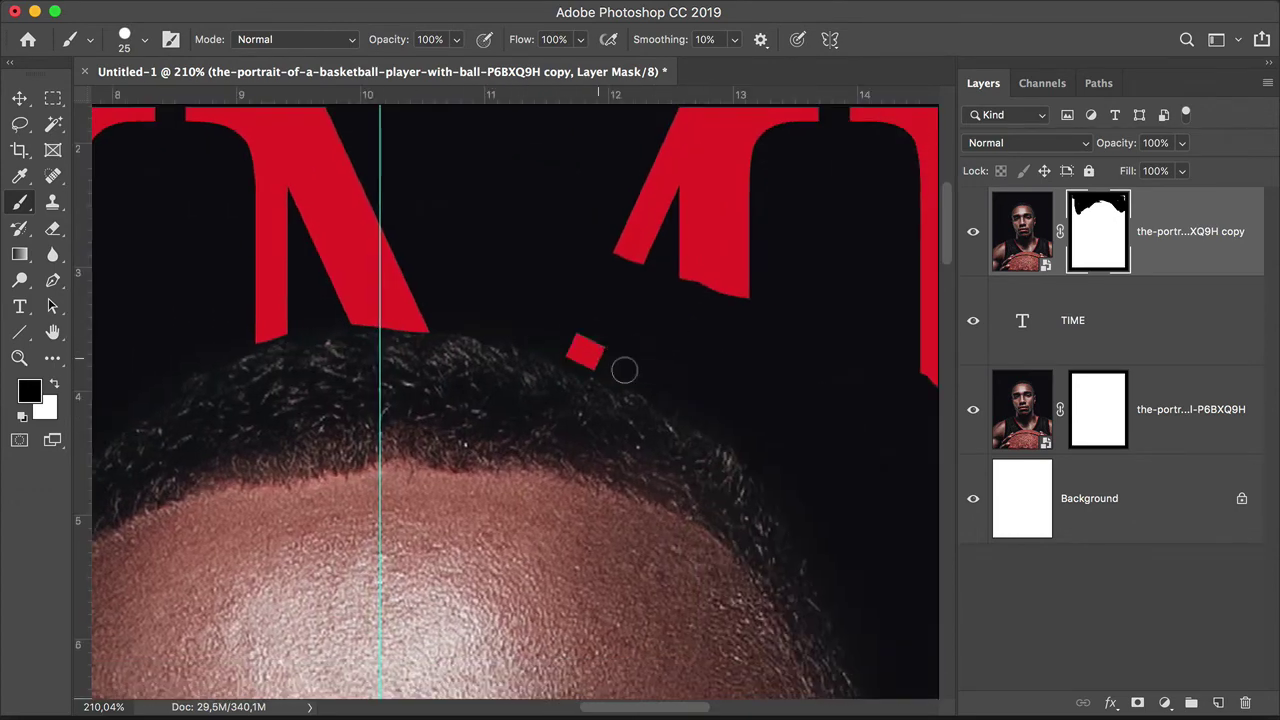
mouse_move(623, 366)
mouse_down()
mouse_move(624, 220)
mouse_move(728, 307)
mouse_move(668, 386)
mouse_move(762, 441)
mouse_move(718, 395)
mouse_move(655, 402)
mouse_up()
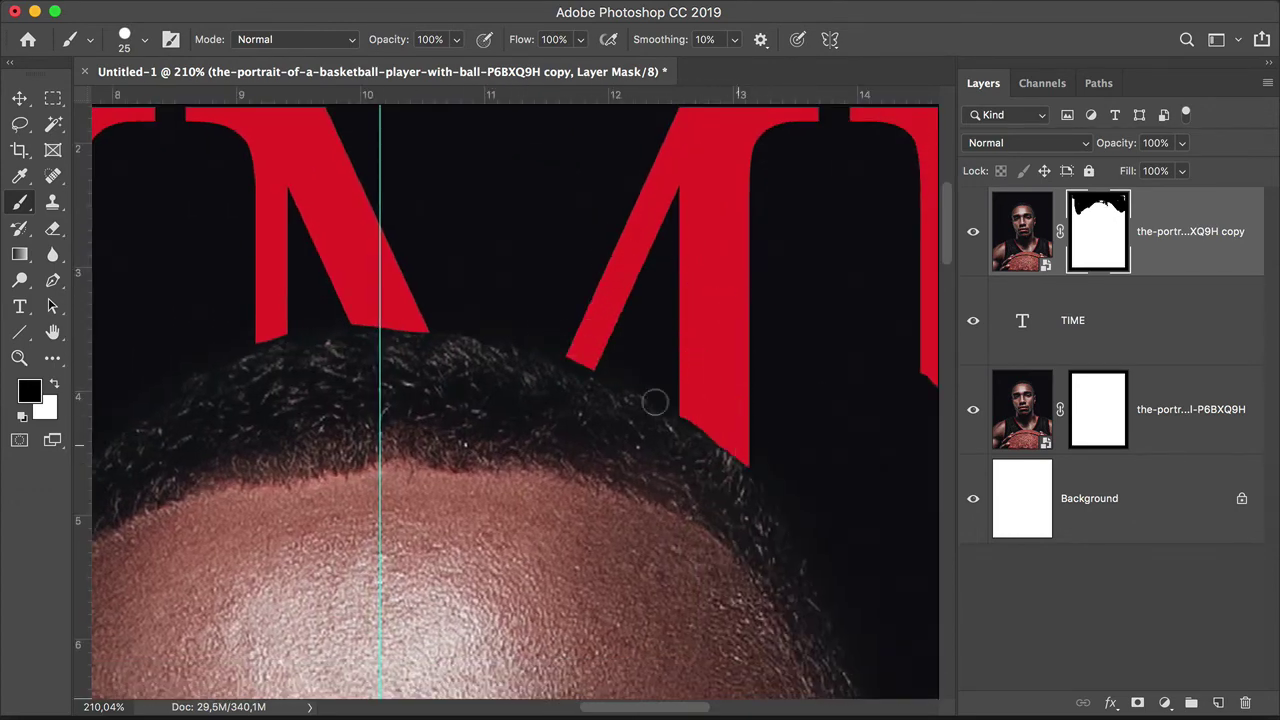
scroll(529, 351, right, 8)
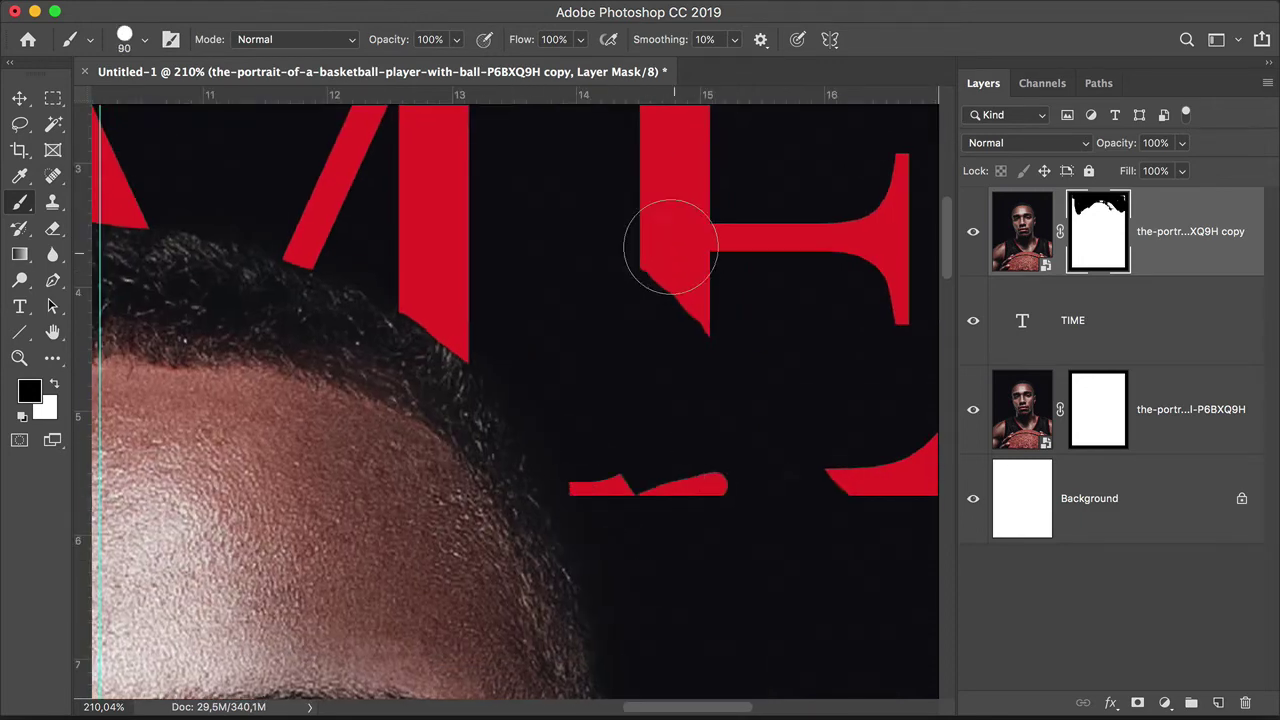
key(z)
scroll(648, 410, down, 1)
key(super+0)
key(b)
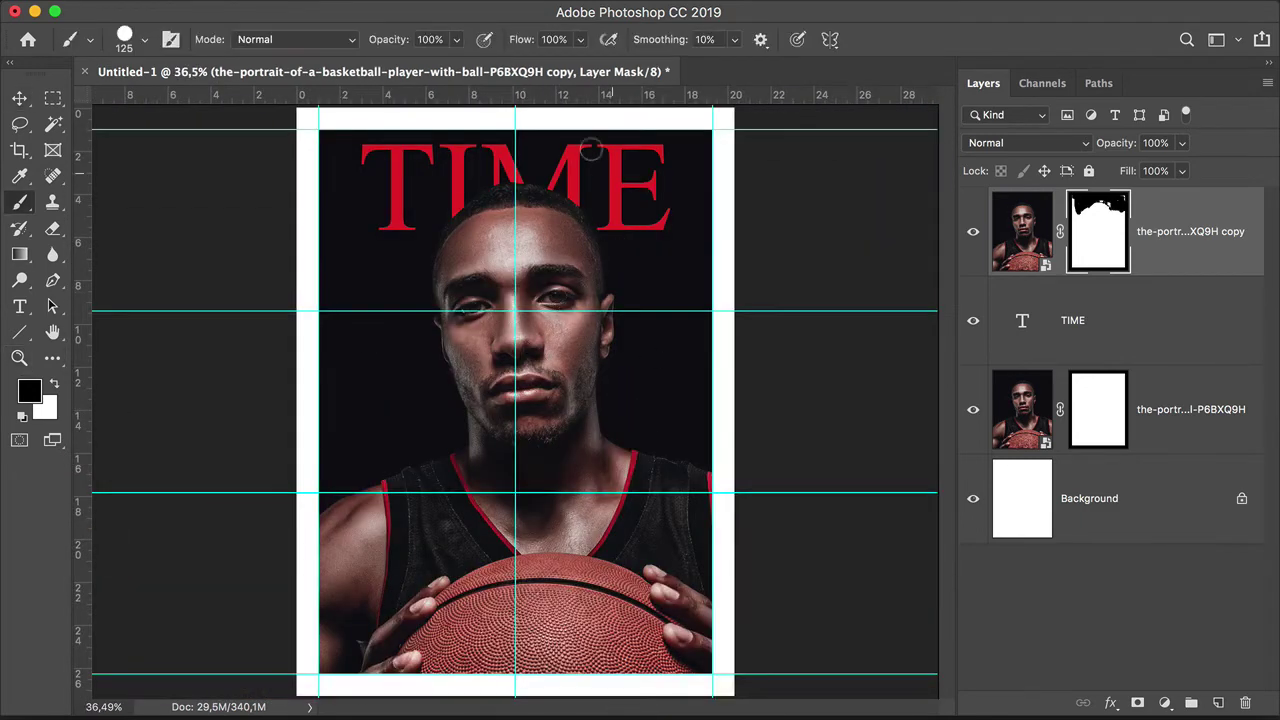
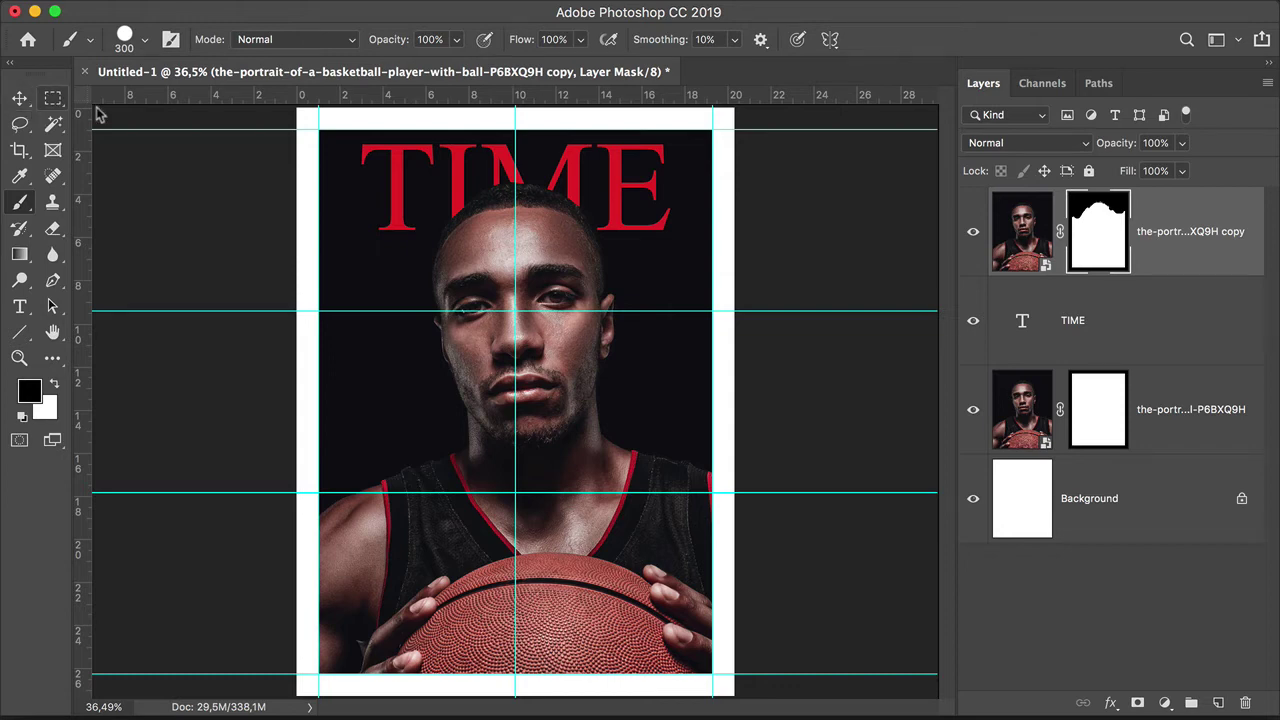
Step: Switch to the Move tool to work with the layers
click(19, 97)
Step: Add a new layer and drag gradient fades in from the cover's left and right edges
click(1216, 704)
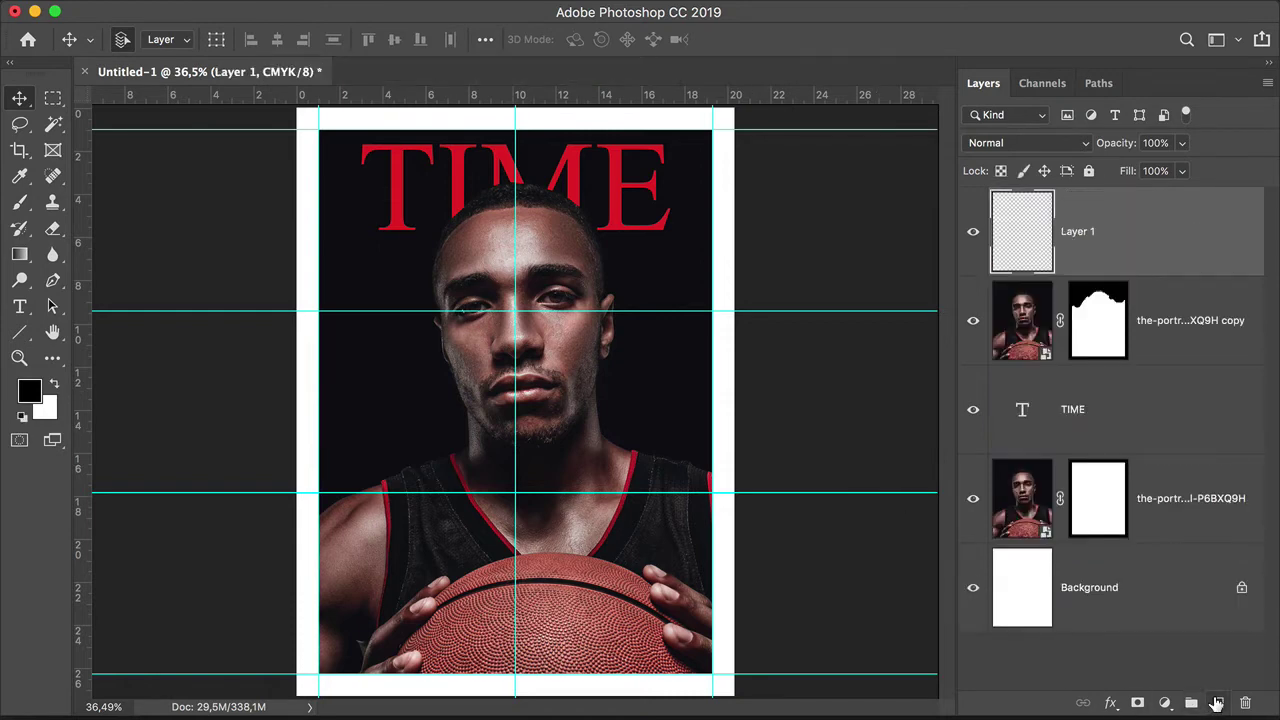
click(19, 254)
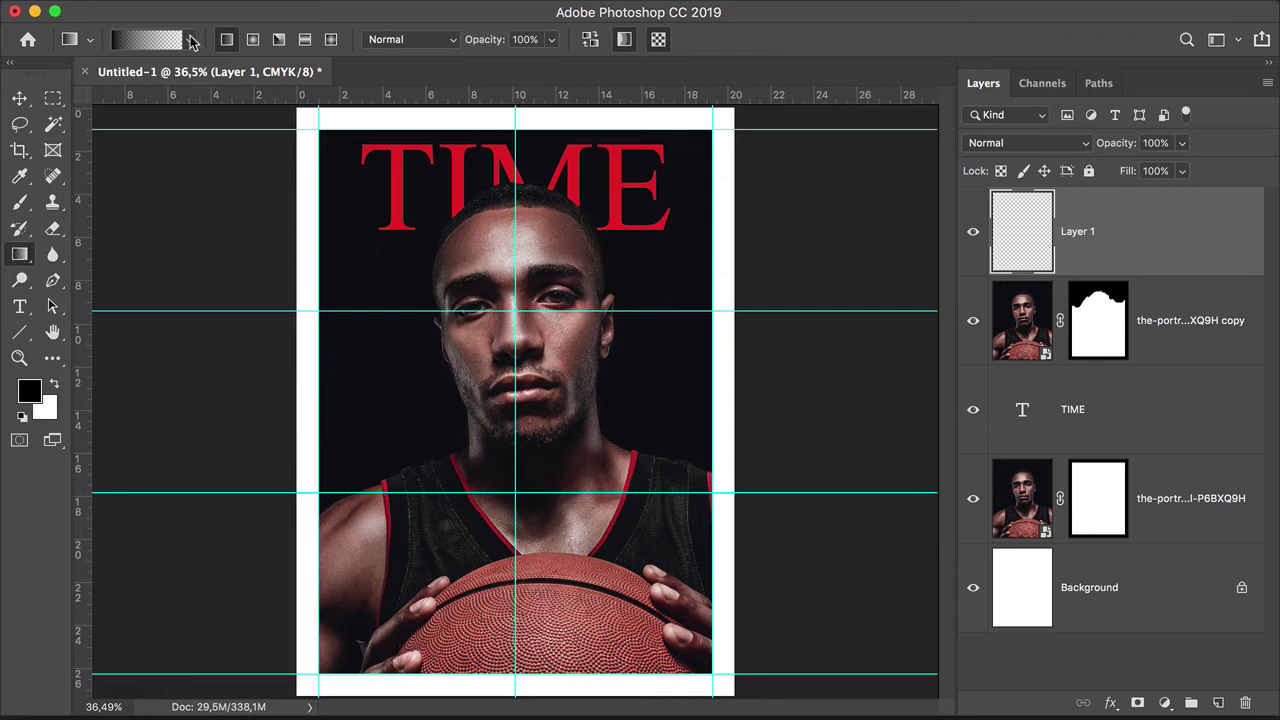
click(192, 40)
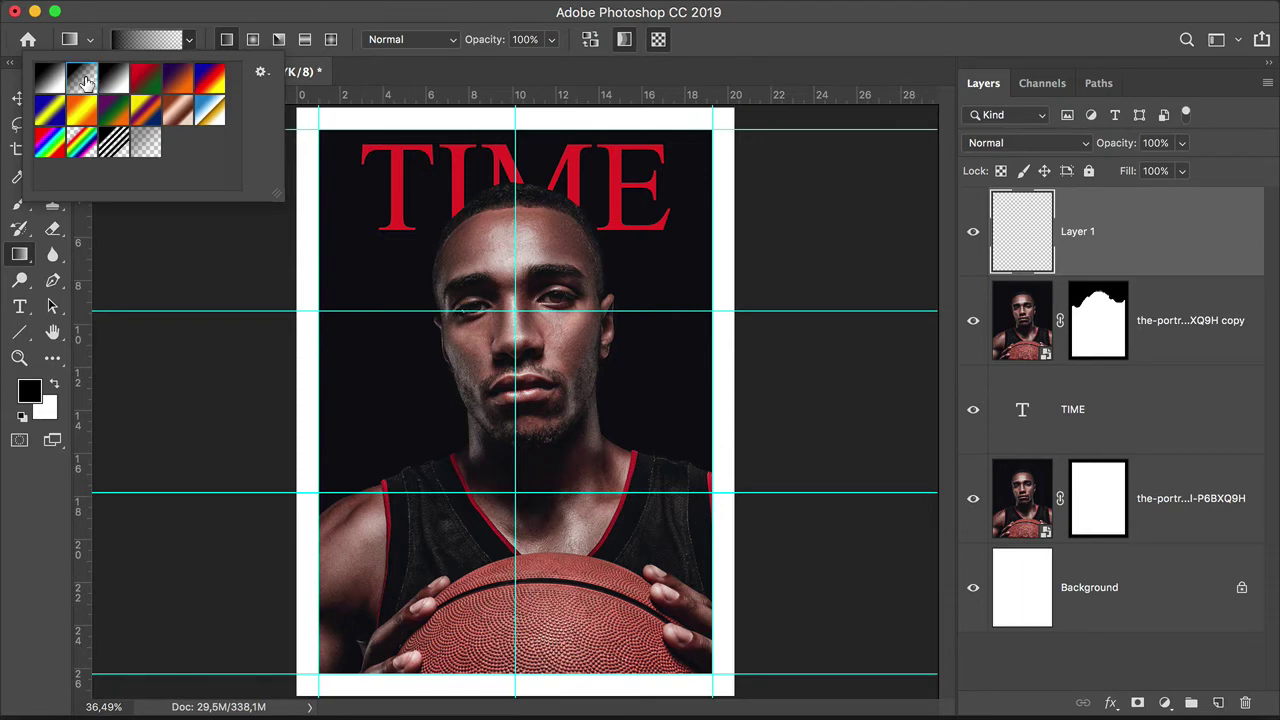
click(257, 20)
drag(293, 209, 427, 234)
drag(739, 210, 642, 215)
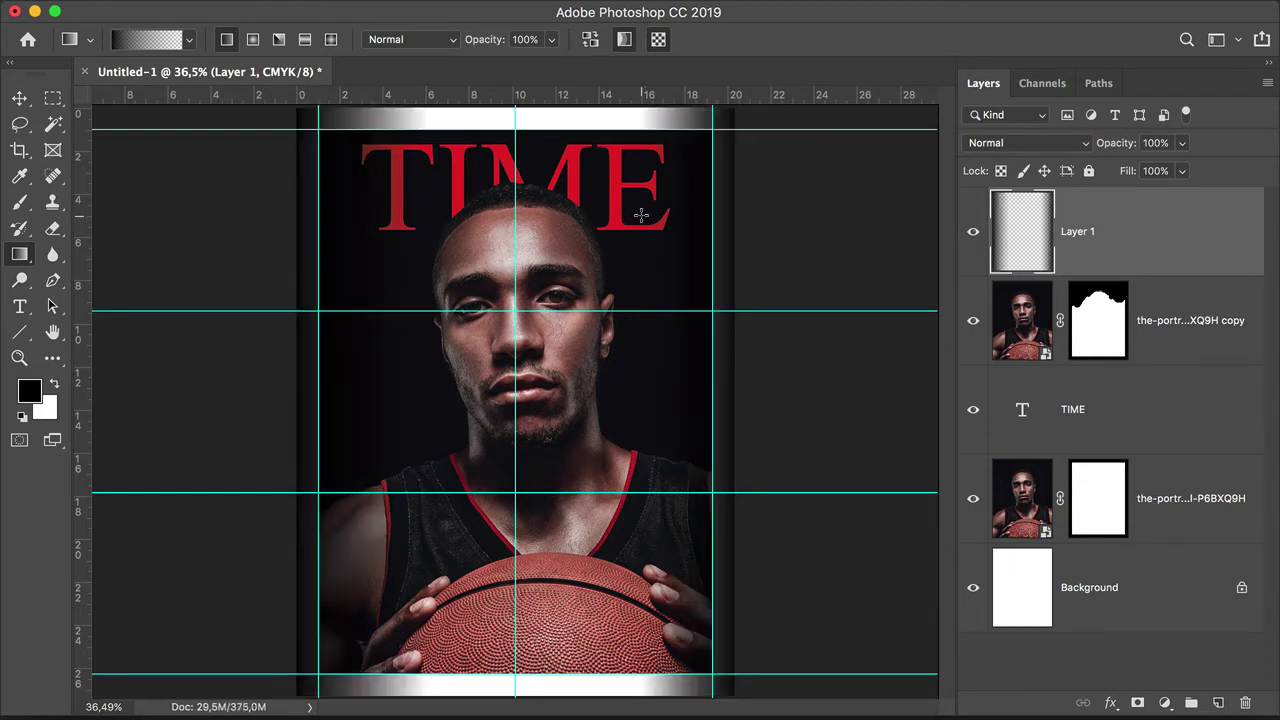
Step: Blend the edge fade layer with Multiply at 70% opacity
click(974, 231)
click(974, 231)
click(1069, 146)
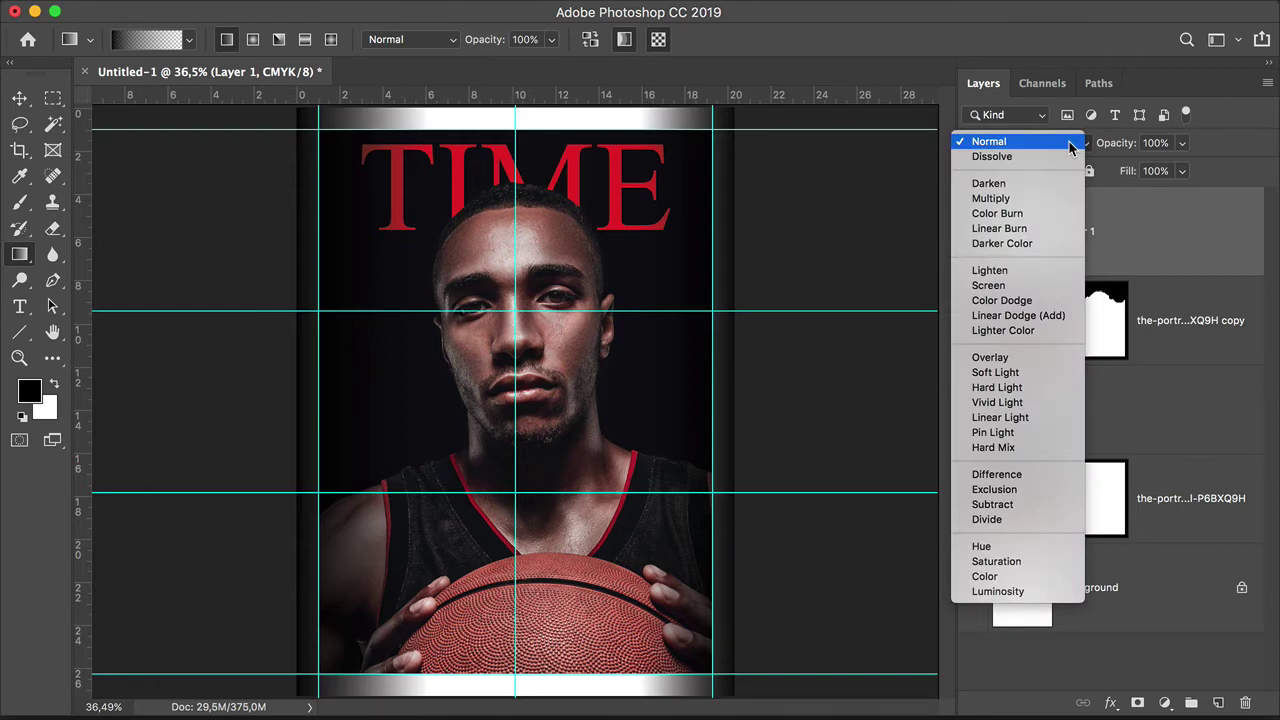
click(1040, 199)
click(1182, 143)
drag(1180, 170, 1150, 170)
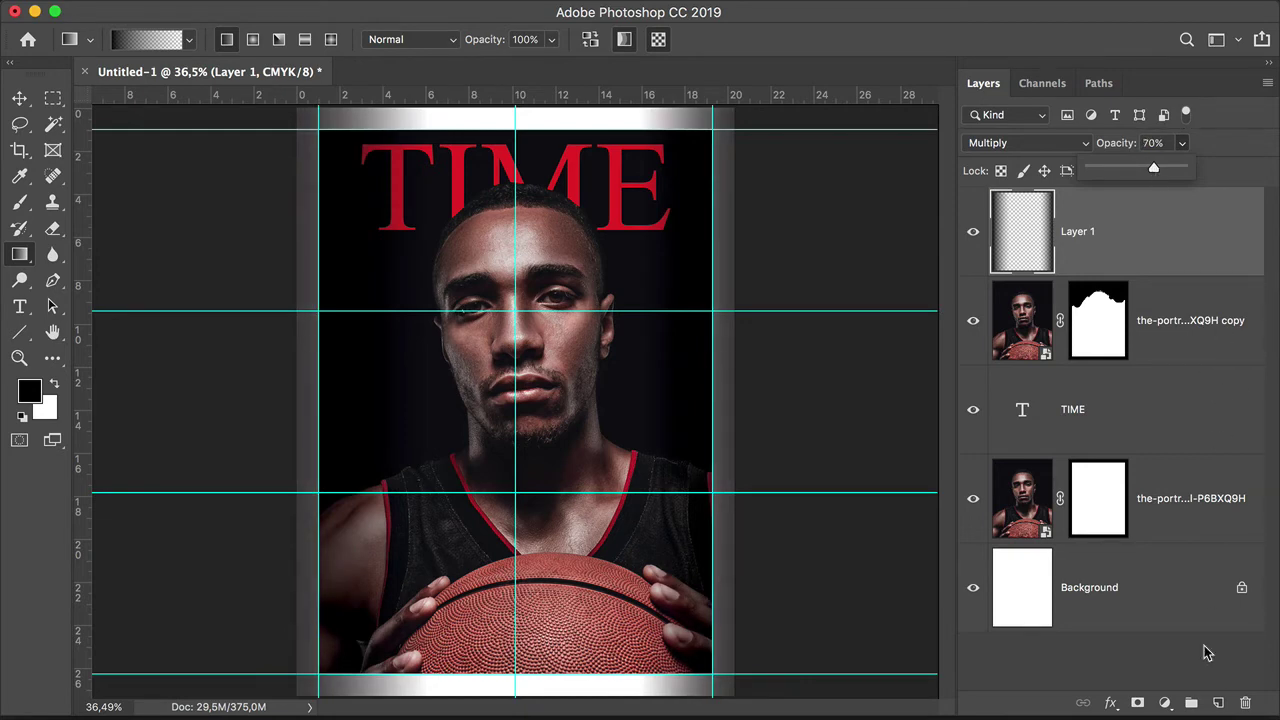
key(m)
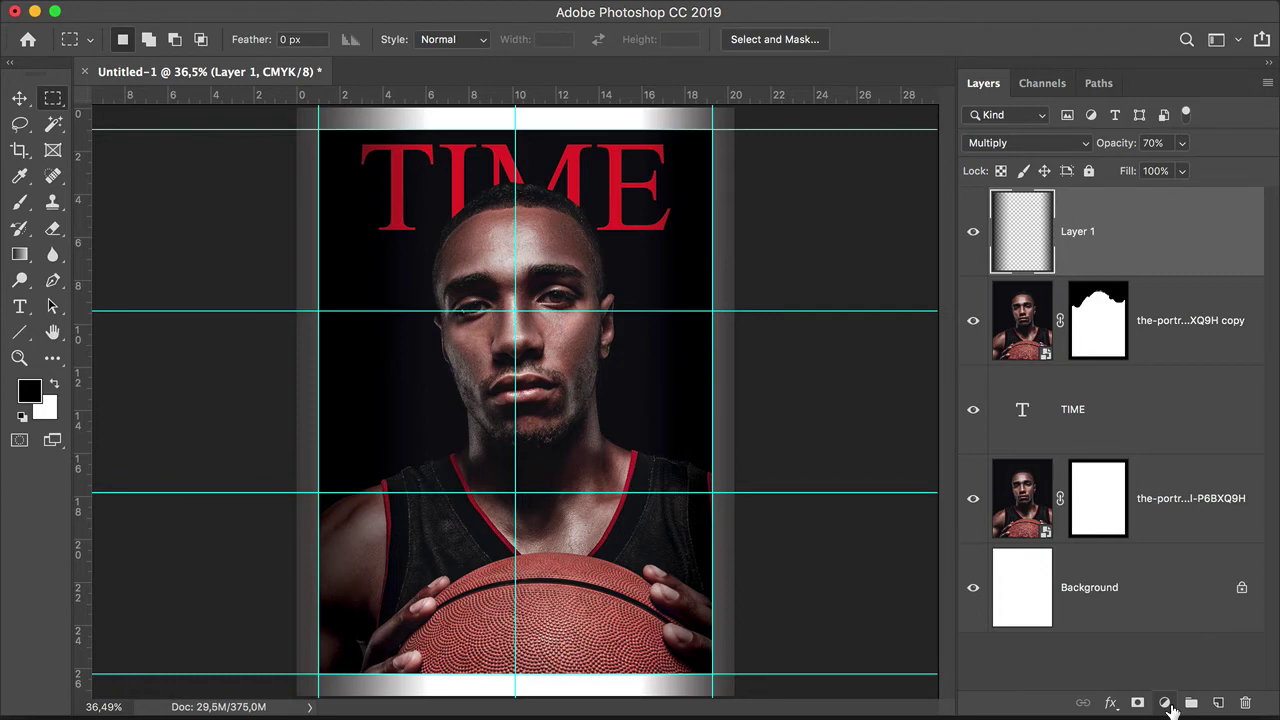
Step: Add a Solid Color fill layer in red e81e25
click(1167, 704)
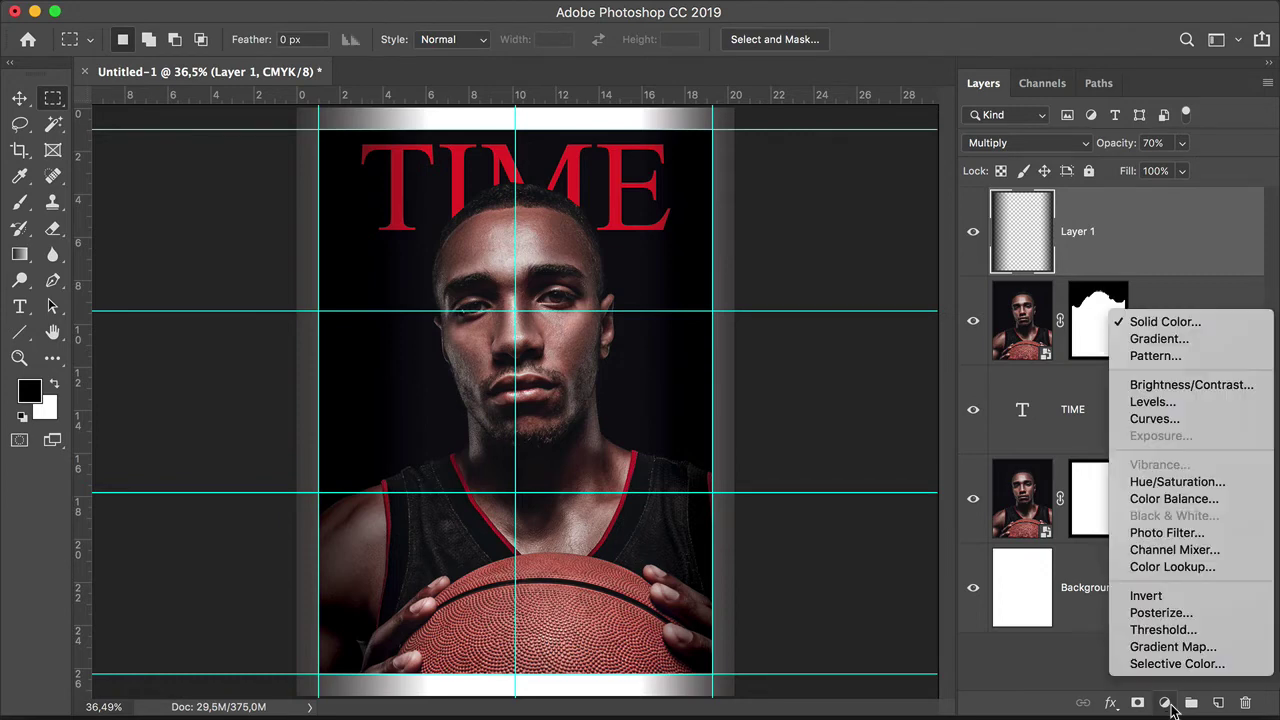
click(1160, 322)
double_click(928, 507)
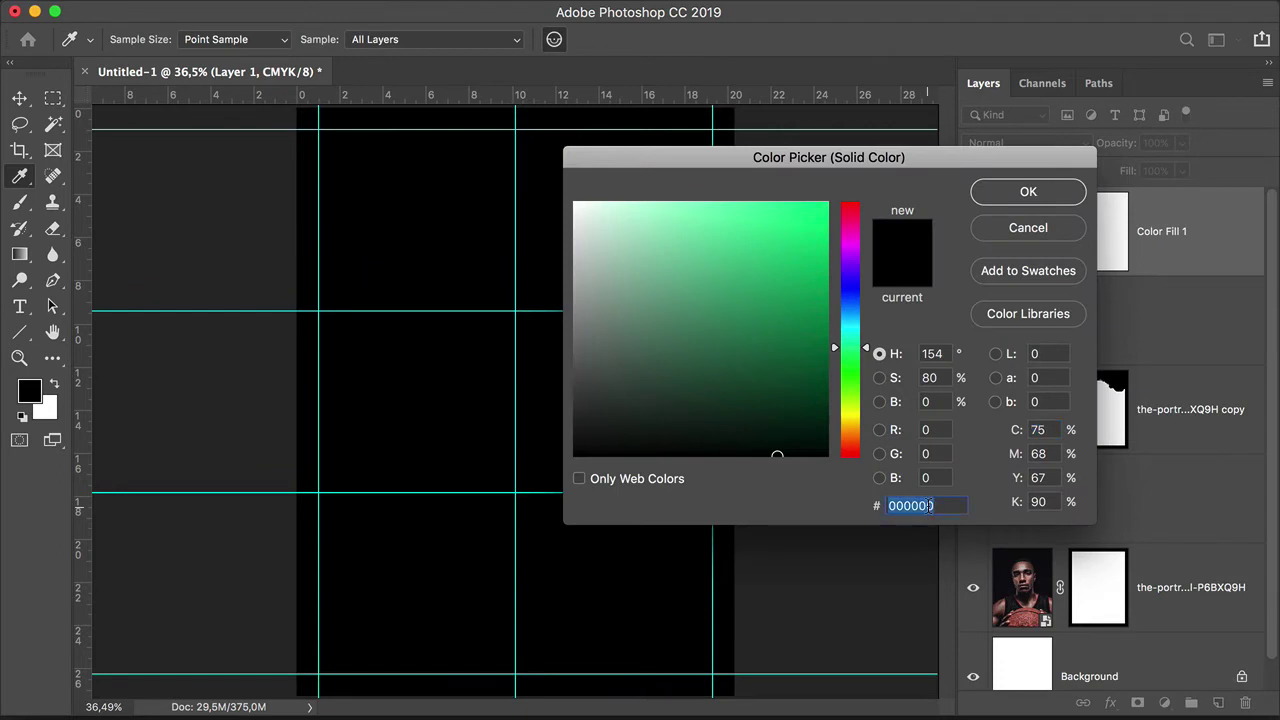
text(e81e25)
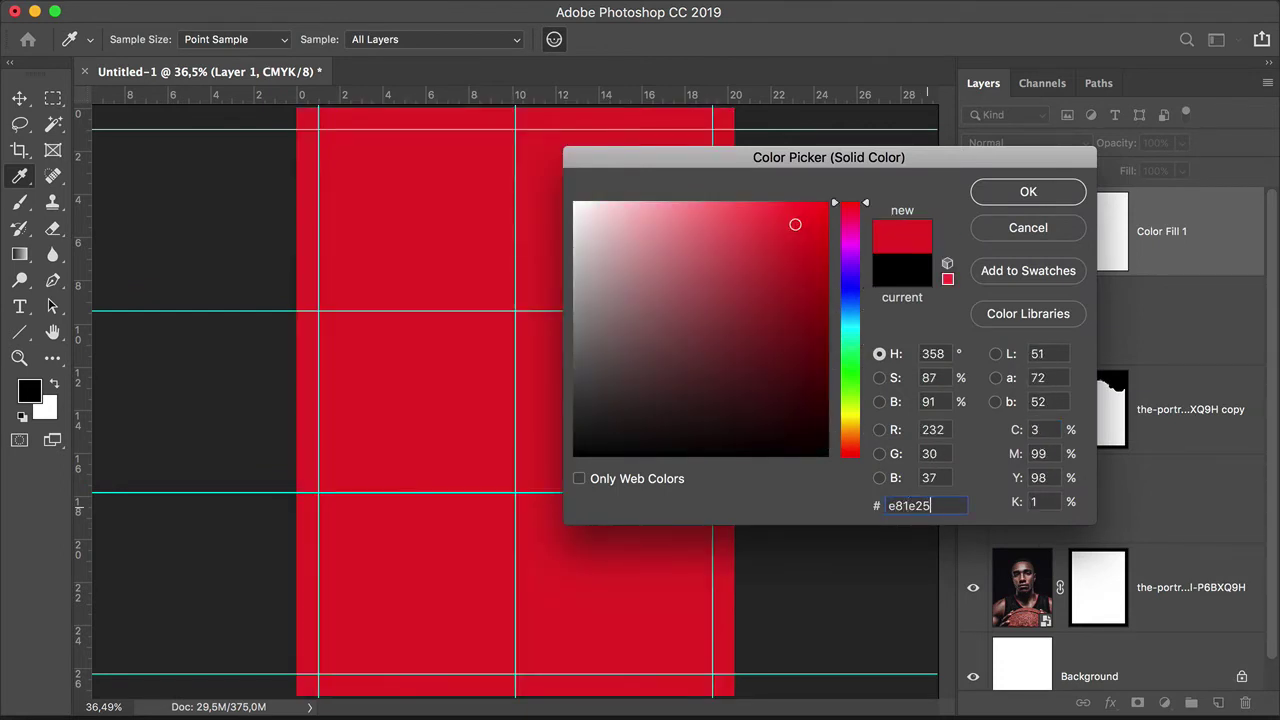
click(1067, 189)
Step: Fill the mask black inside the guides so the red shows only as a border
key(m)
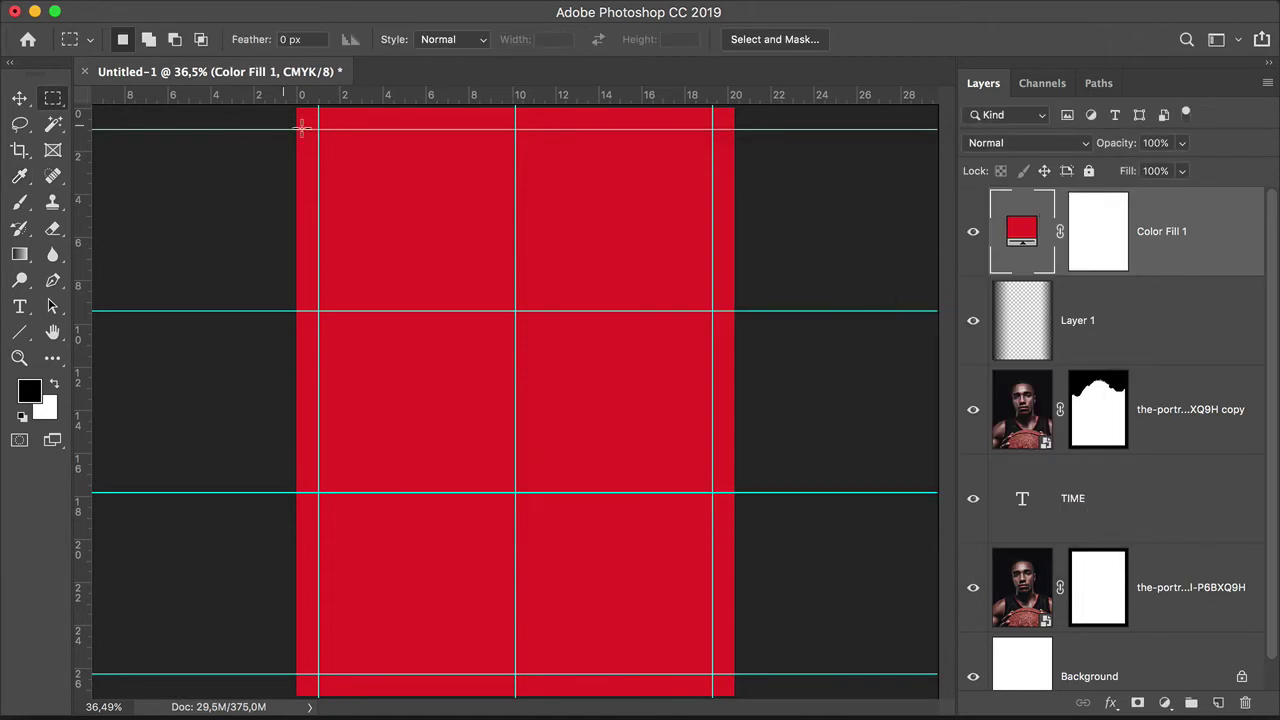
drag(318, 128, 710, 675)
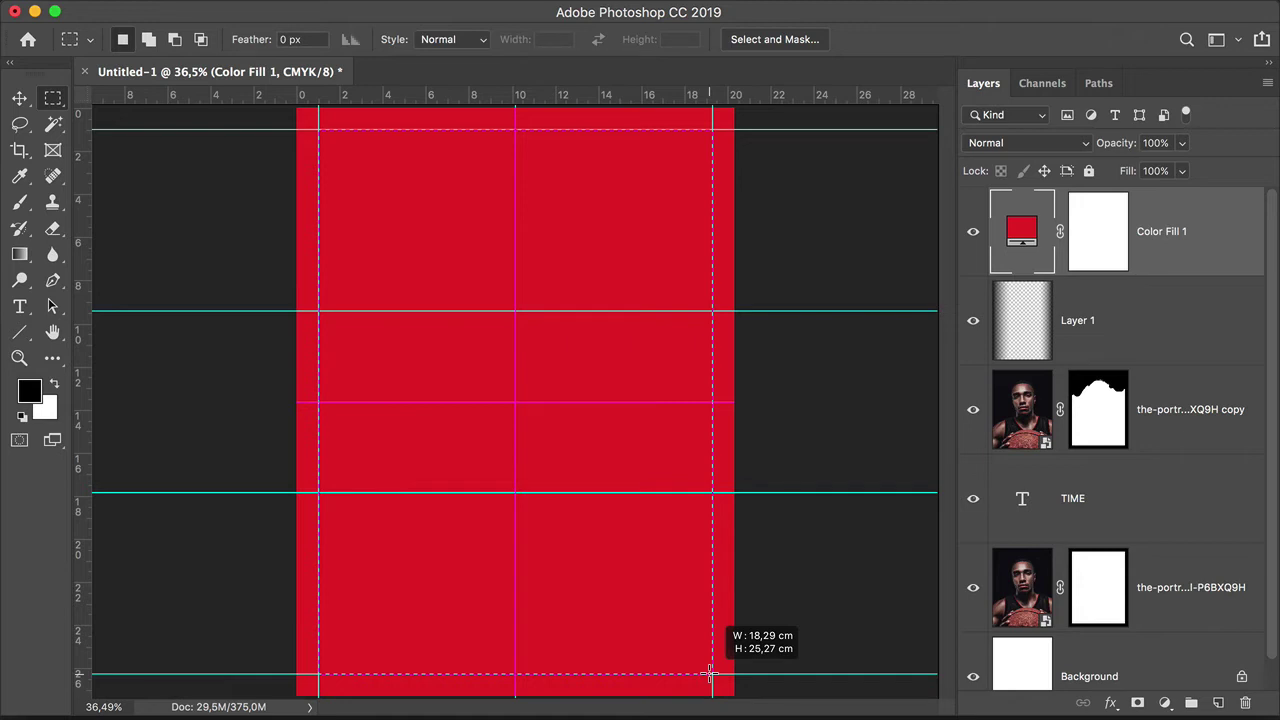
drag(710, 675, 710, 675)
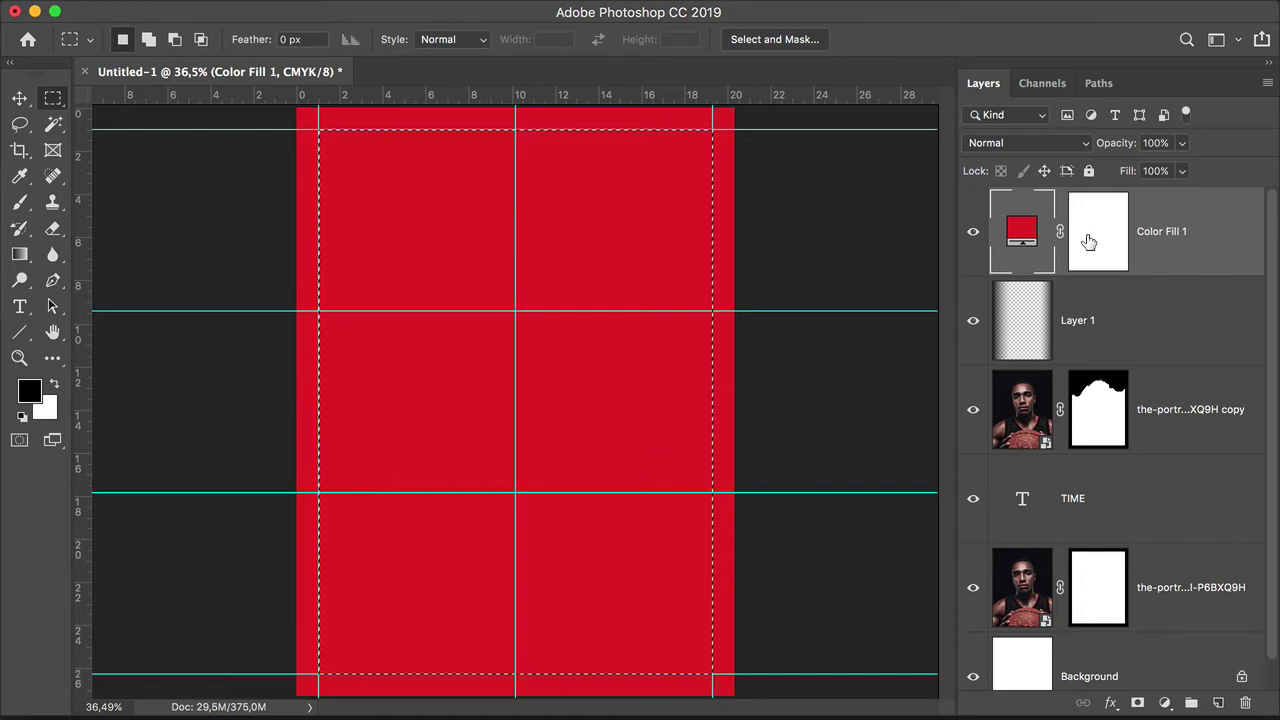
click(1089, 242)
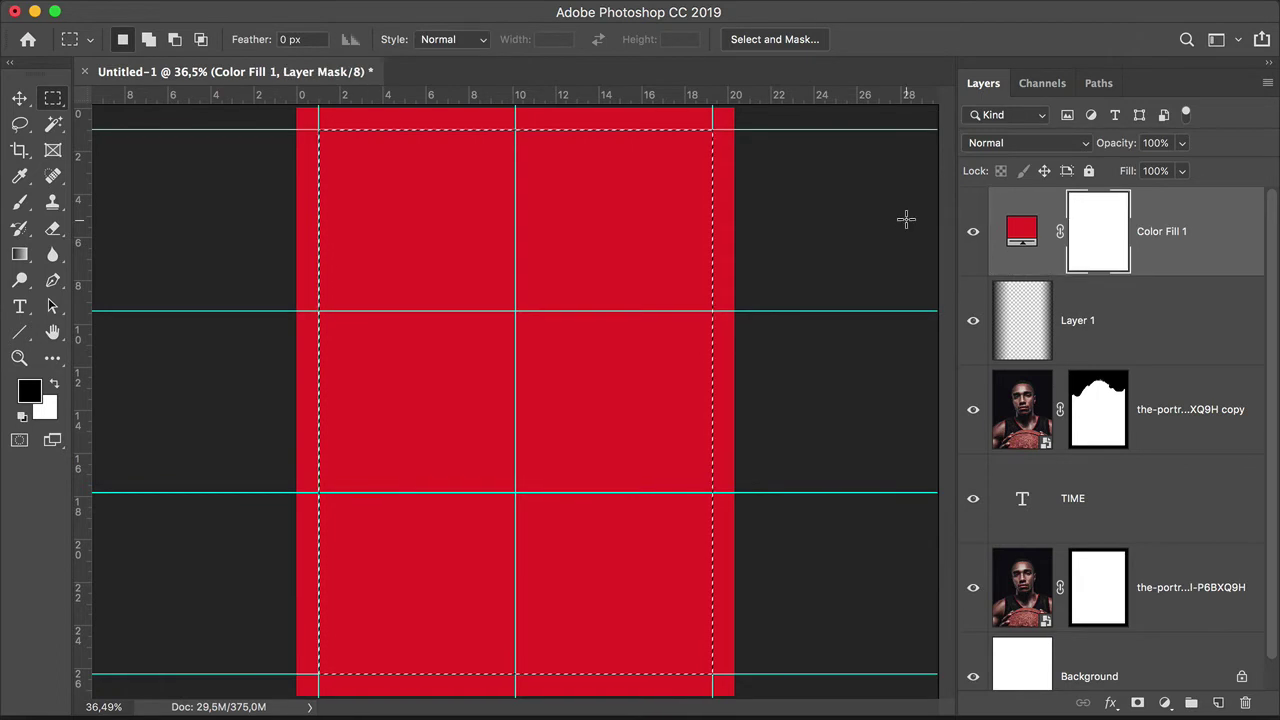
key(alt+BackSpace)
key(super+d)
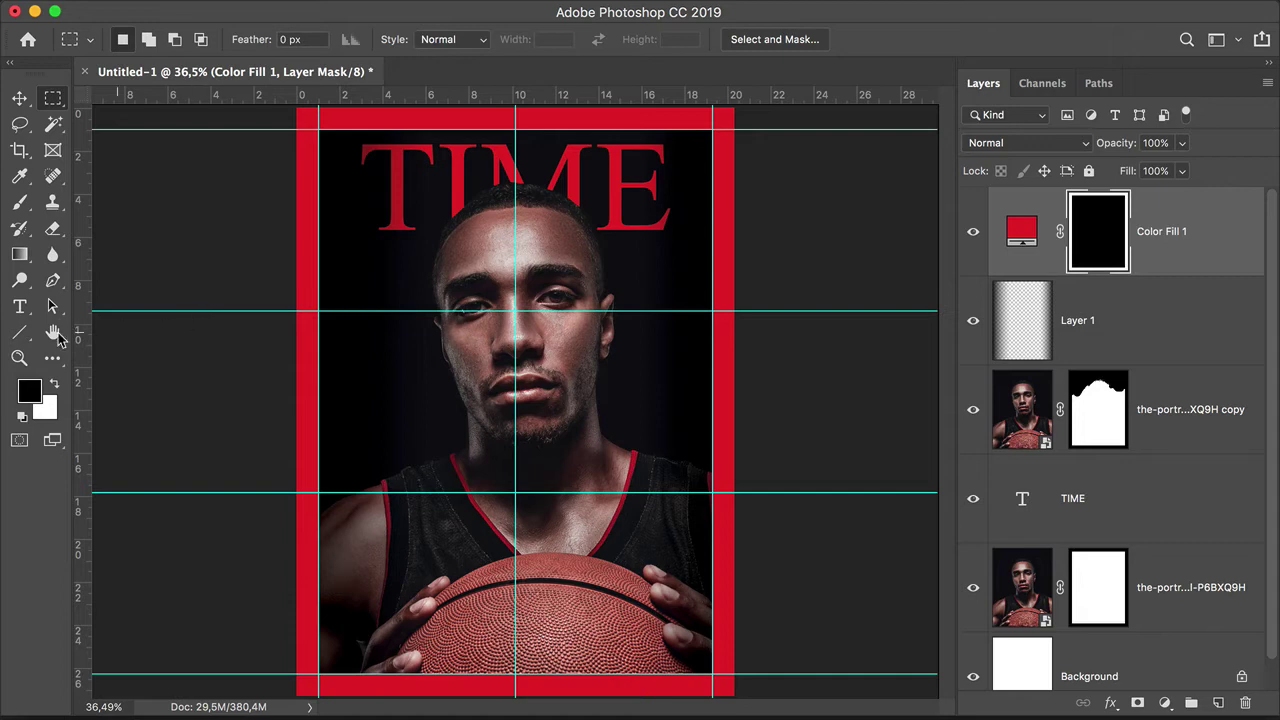
click(20, 332)
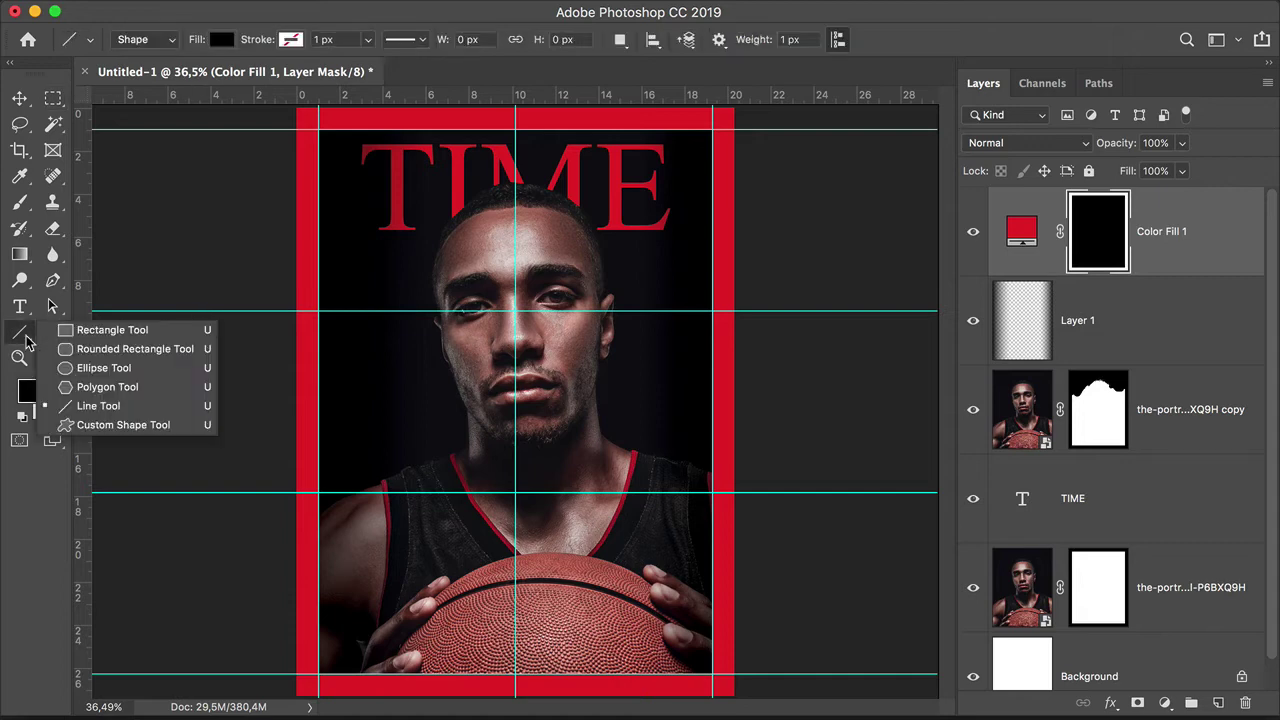
Step: Draw a rectangle along the inner guides and remove its fill
click(90, 333)
drag(318, 130, 713, 674)
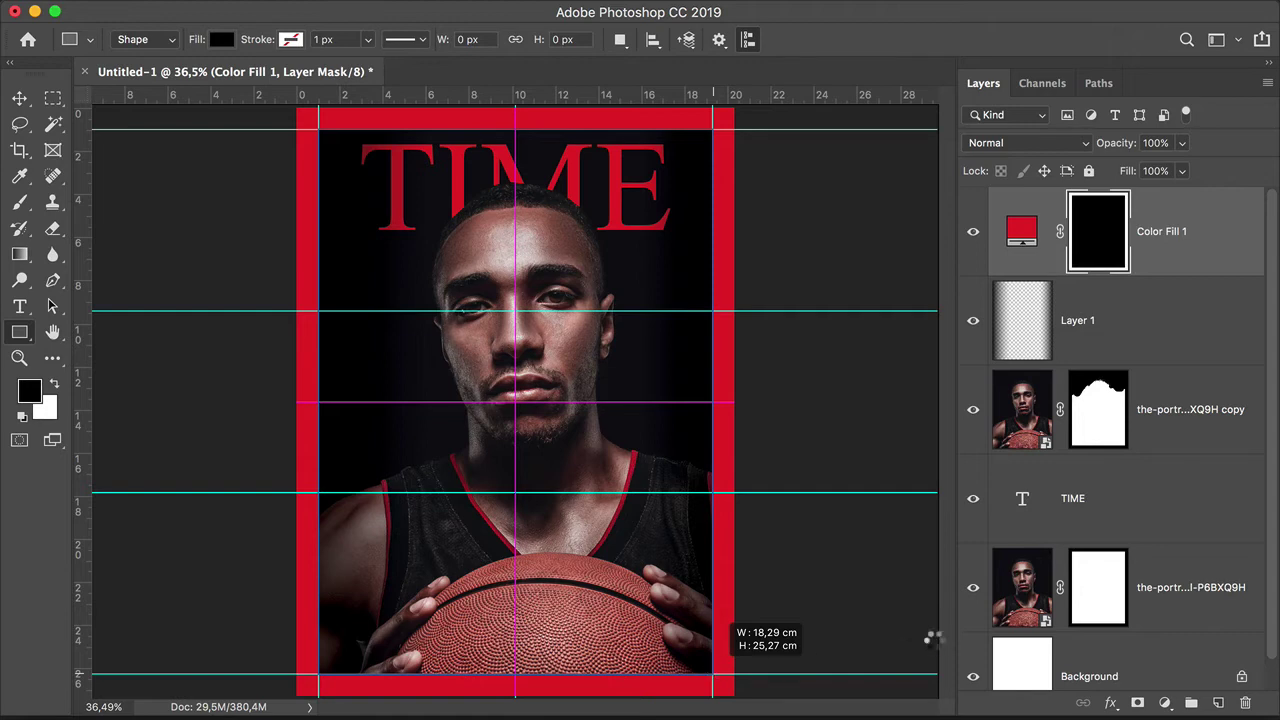
drag(813, 57, 910, 40)
click(810, 176)
click(823, 212)
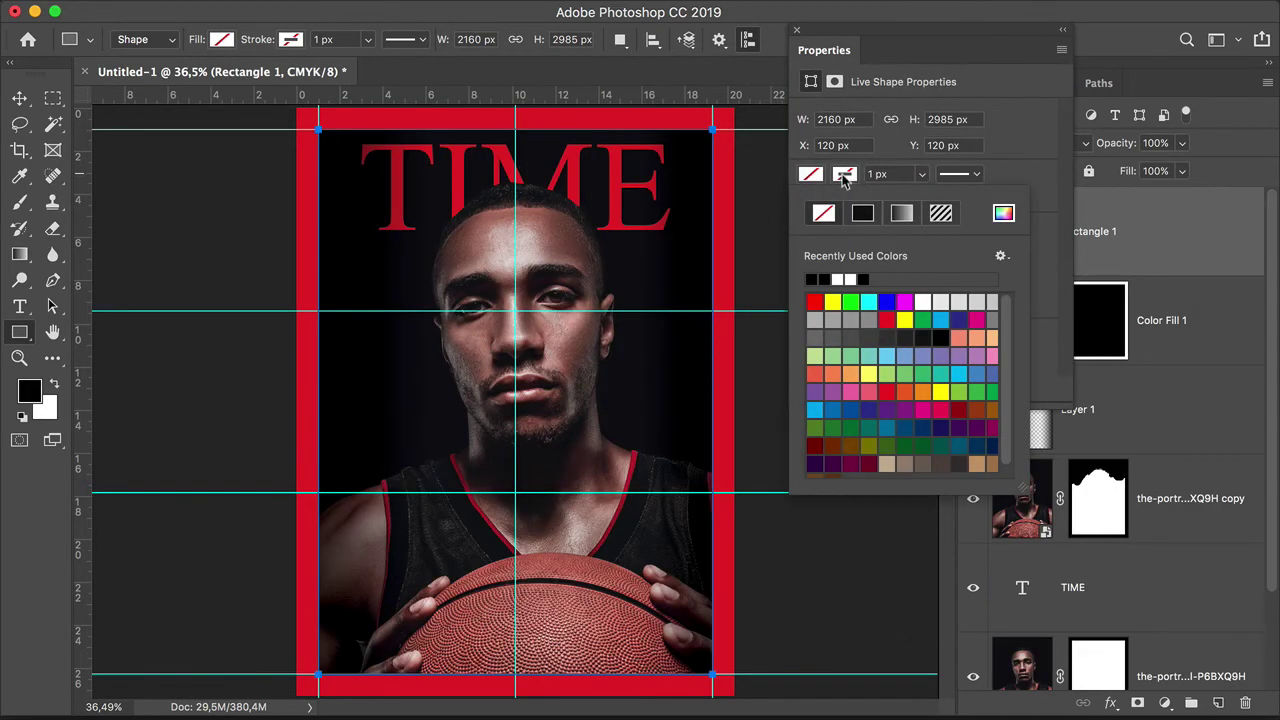
click(845, 175)
Step: Give the rectangle a white 4 px stroke, then hide the guides to preview
click(845, 175)
click(850, 278)
click(922, 175)
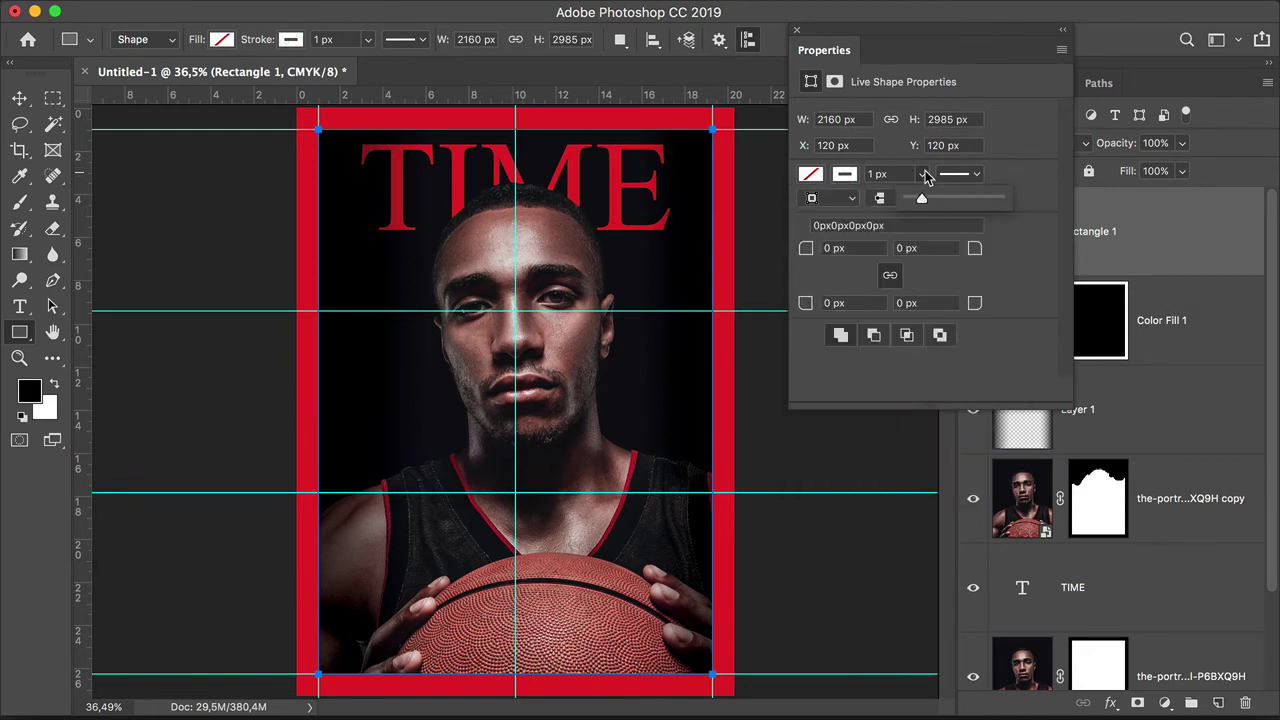
click(877, 175)
text(4)
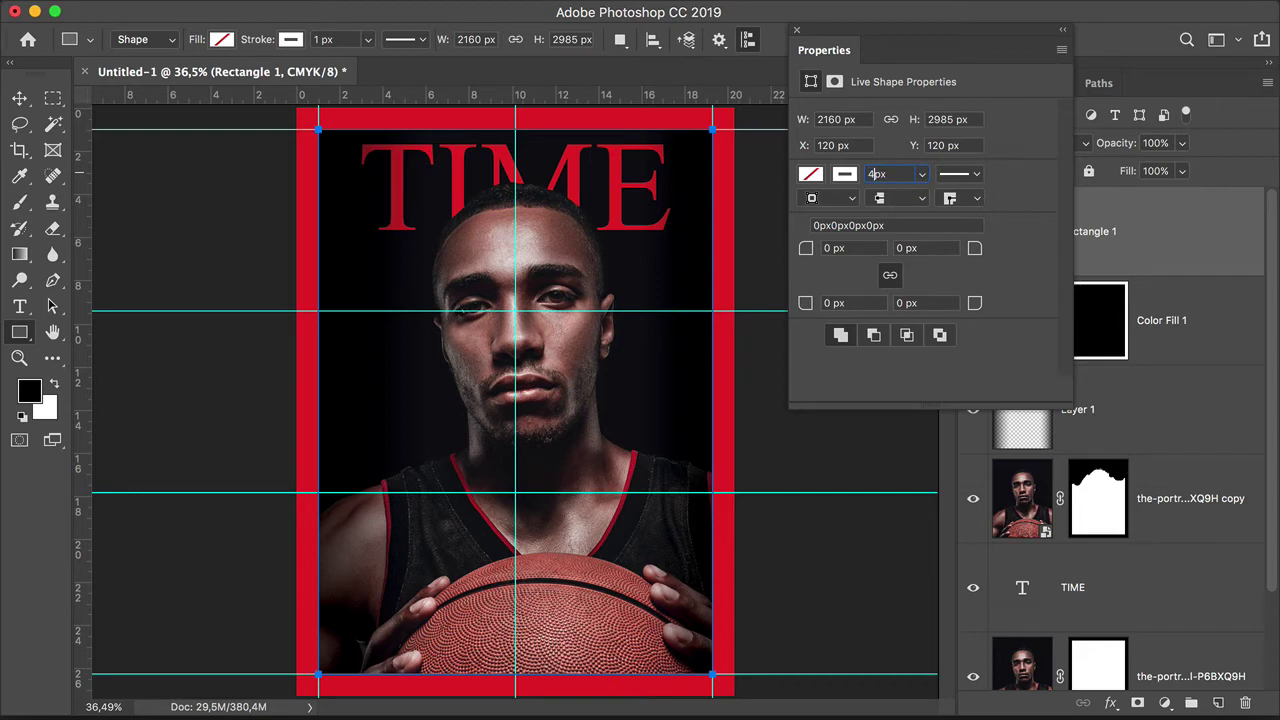
key(Return)
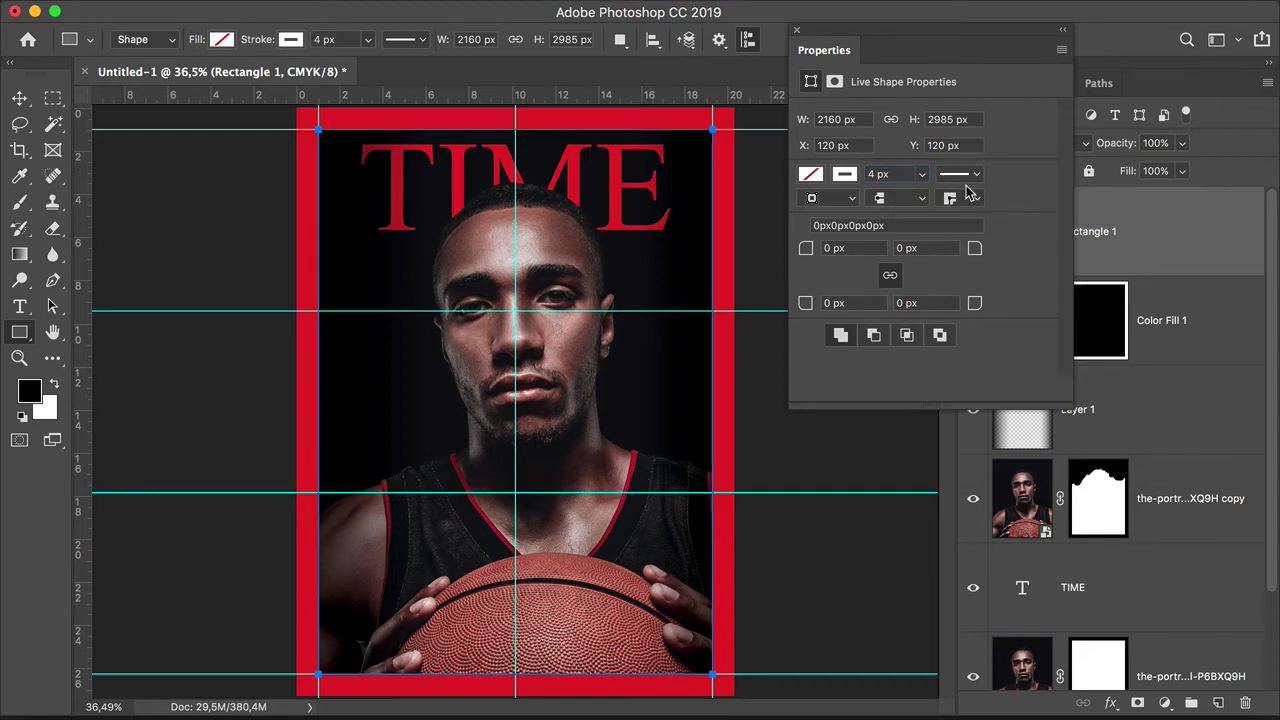
click(797, 30)
click(1194, 330)
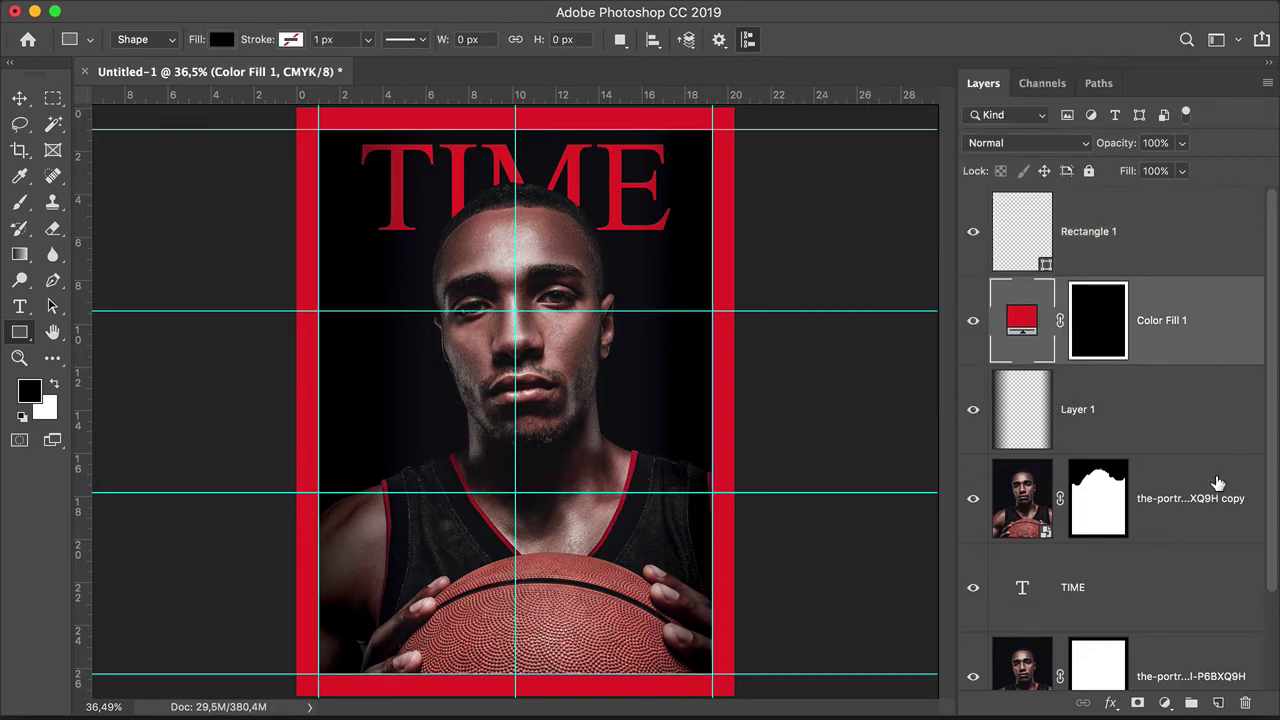
key(super+apostrophe)
key(super+h)
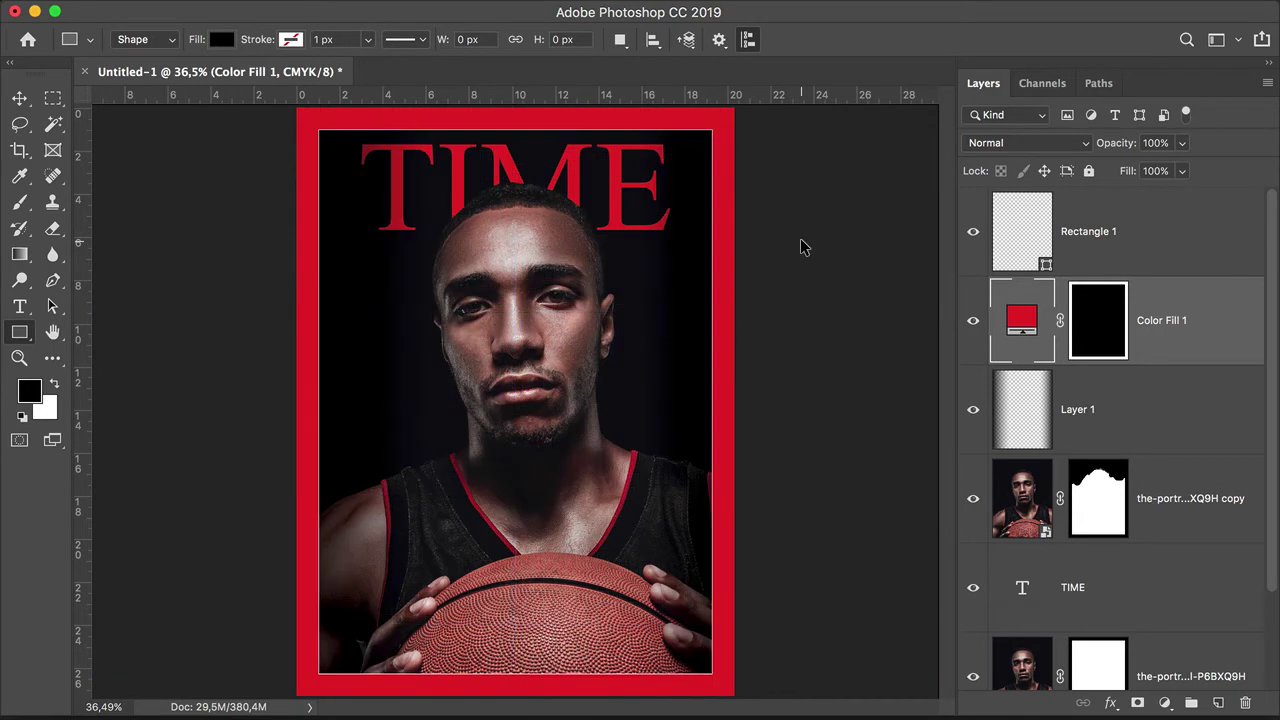
Step: Put all cover layers into a new group named 'Background'
key(v)
click(1138, 220)
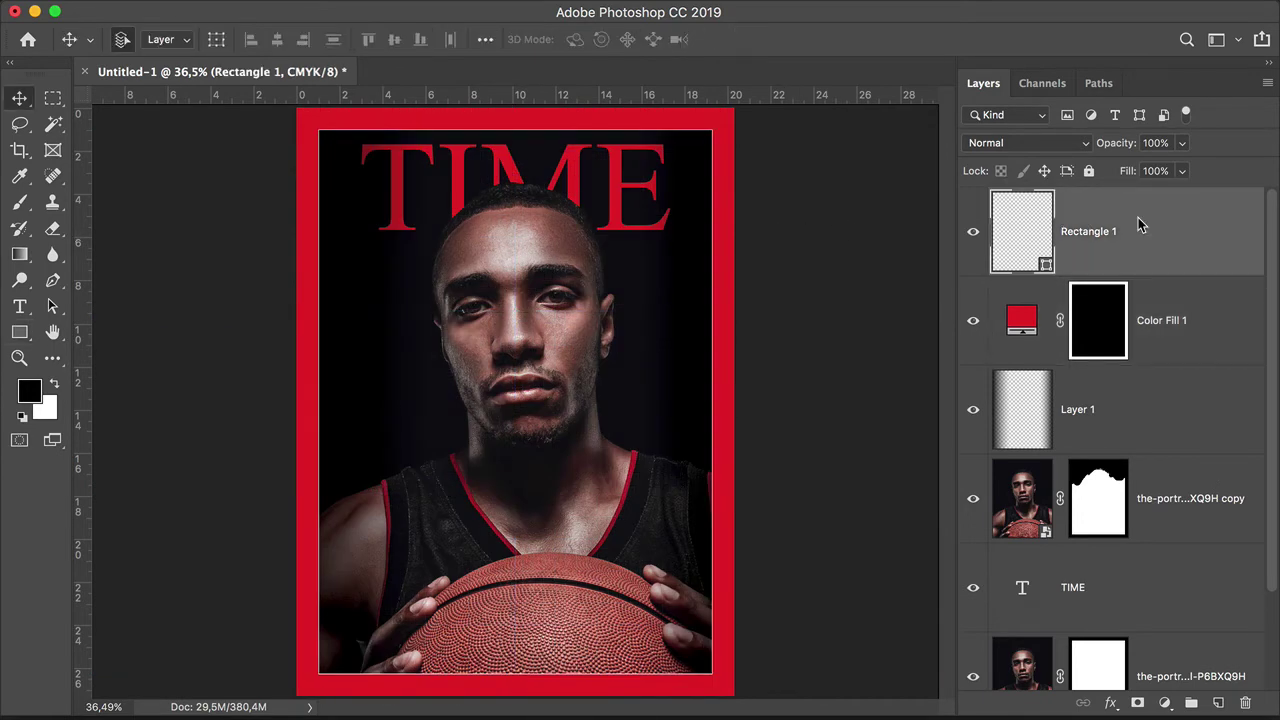
key(super+0)
scroll(1276, 398, down, 3)
scroll(1124, 632, up, 3)
scroll(1124, 632, down, 2)
scroll(1150, 600, up, 2)
scroll(1163, 557, down, 2)
key(alt+super+a)
drag(1211, 569, 1191, 703)
double_click(1046, 200)
text(Background)
key(Return)
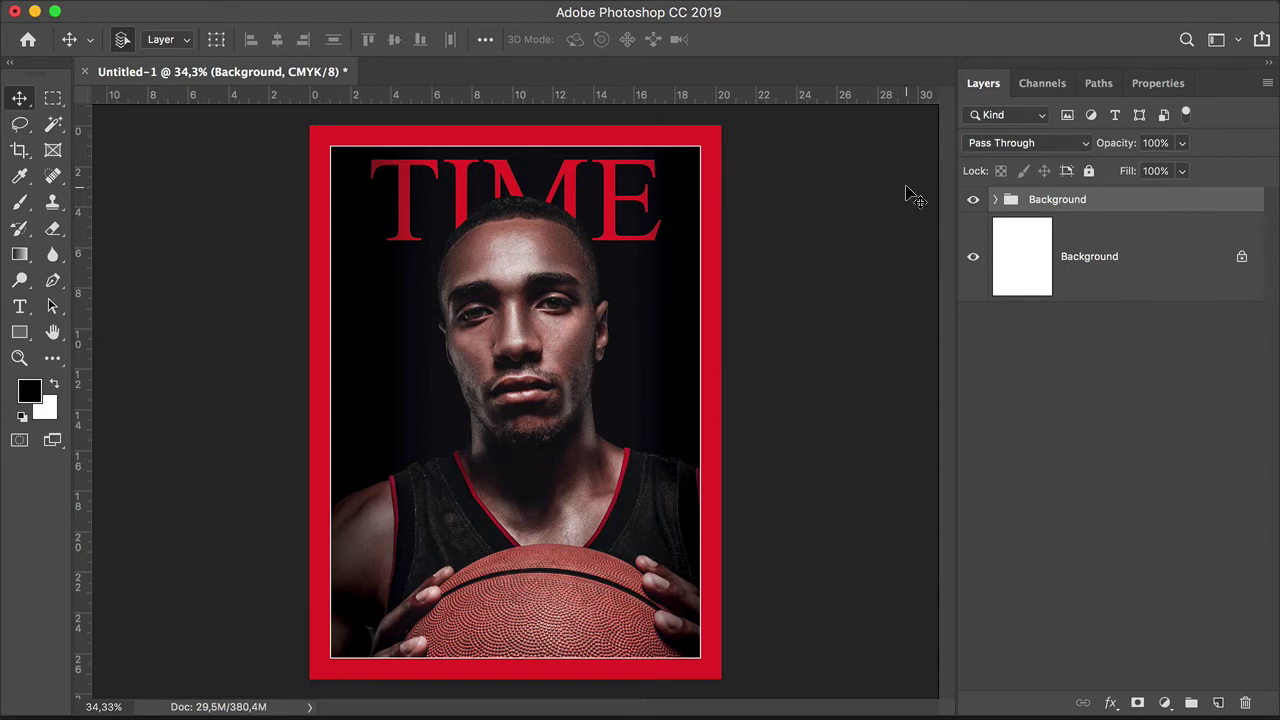
Step: Add a paragraph text box of placeholder text near the top border and enlarge it
key(t)
drag(610, 130, 690, 135)
scroll(687, 132, up, 1)
scroll(687, 132, up, 5)
click(1043, 248)
key(ctrl+t)
drag(586, 150, 528, 246)
key(Return)
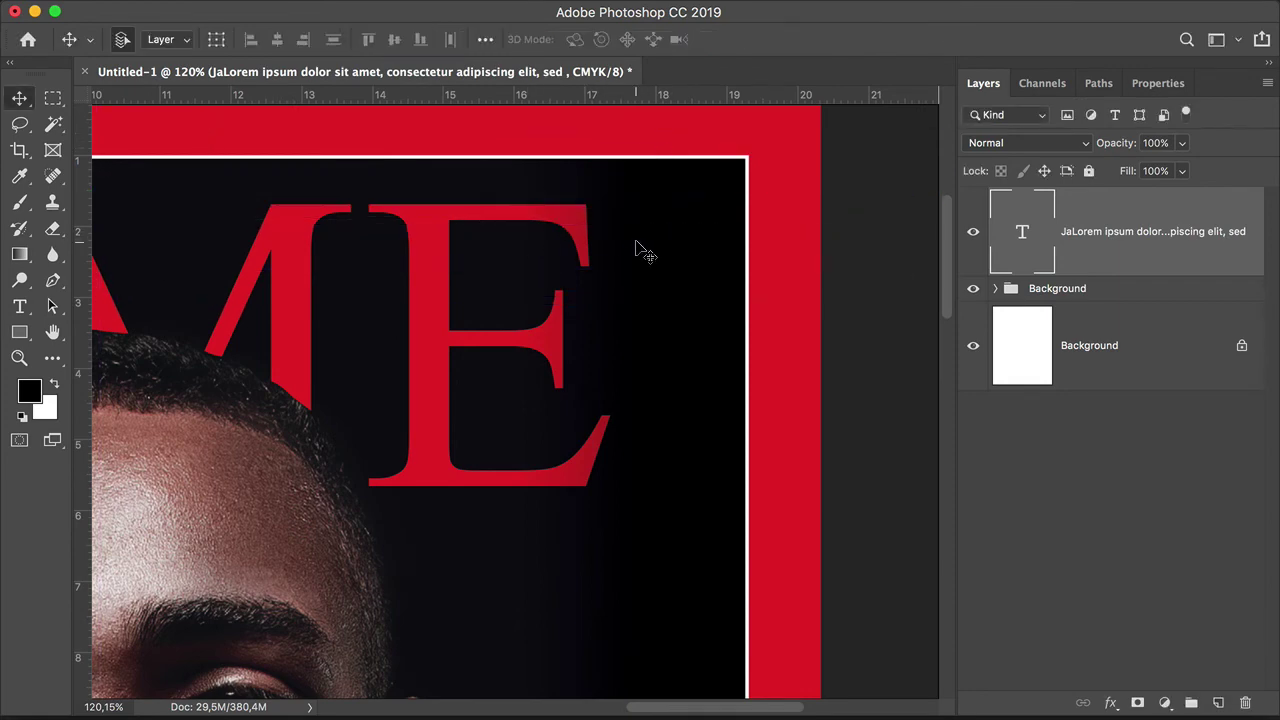
scroll(571, 243, down, 3)
Step: Make the placeholder text white and smaller, and move it into the red top strip
double_click(1033, 237)
click(815, 39)
click(576, 203)
click(1026, 190)
click(586, 39)
click(566, 125)
key(v)
drag(766, 270, 728, 200)
scroll(728, 200, up, 3)
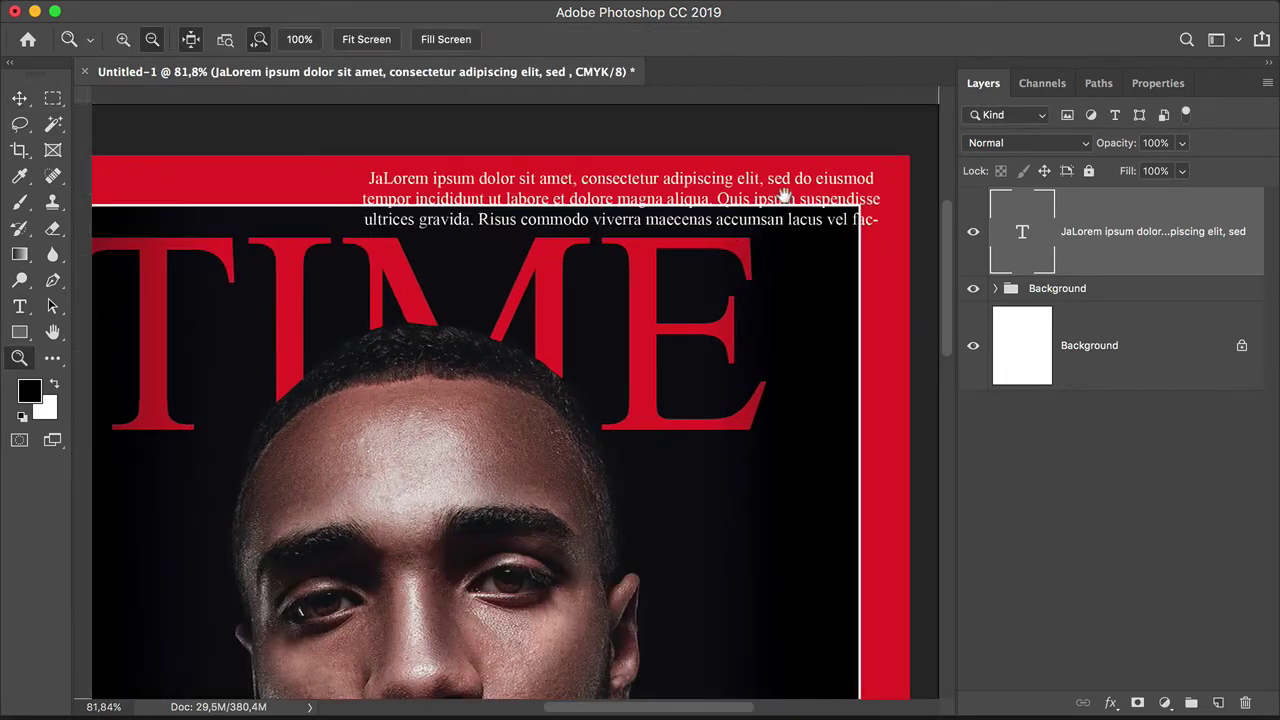
Step: Replace the placeholder with 'January 30, 2019' in RNS Sanz ExtraBold
key(t)
click(720, 265)
key(ctrl+a)
text(January 30, 2019)
click(228, 39)
text(rns sa)
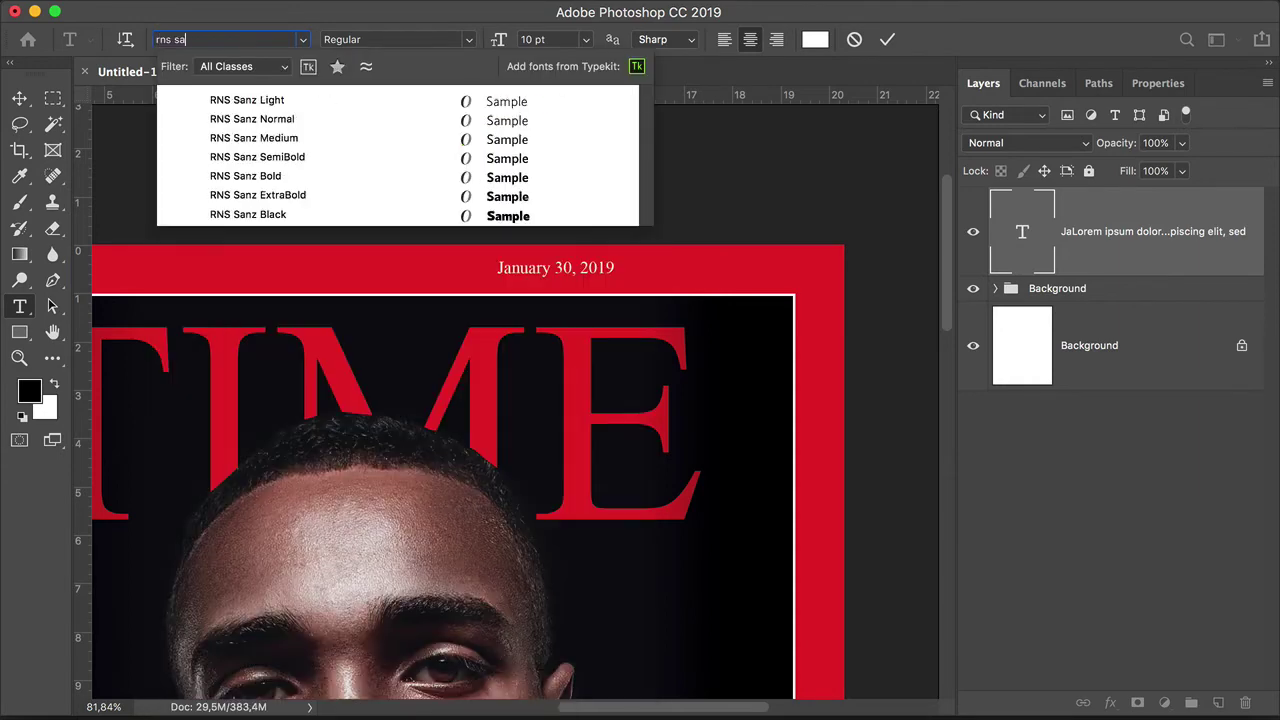
text(n)
click(280, 195)
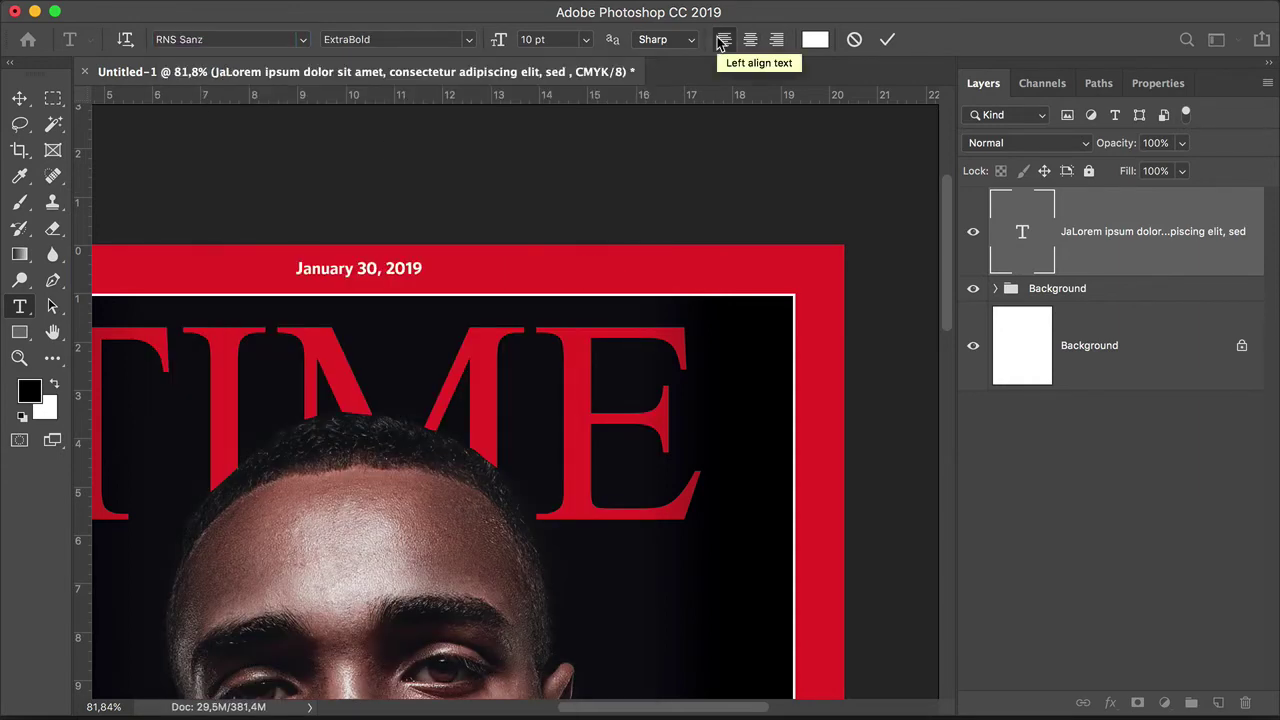
Step: Set the date to 9 pt with tracking 25 in All Caps
drag(1158, 83, 1124, 119)
click(983, 83)
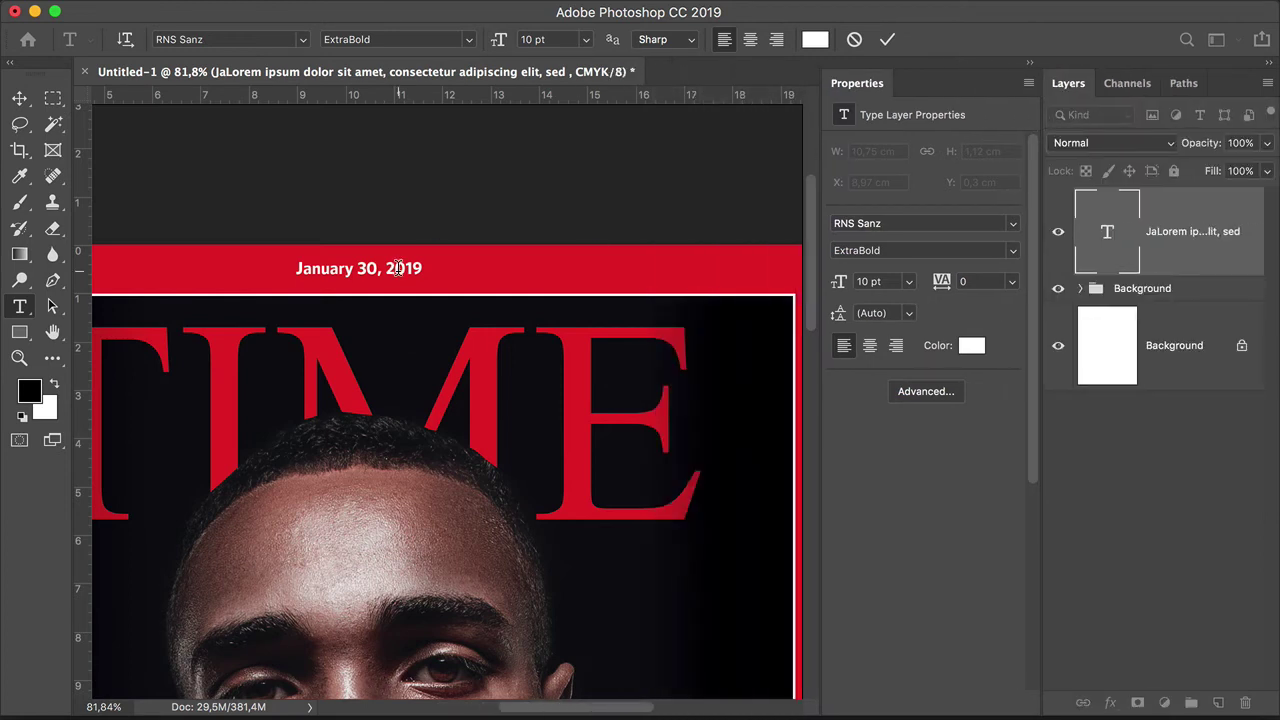
click(1012, 281)
click(980, 456)
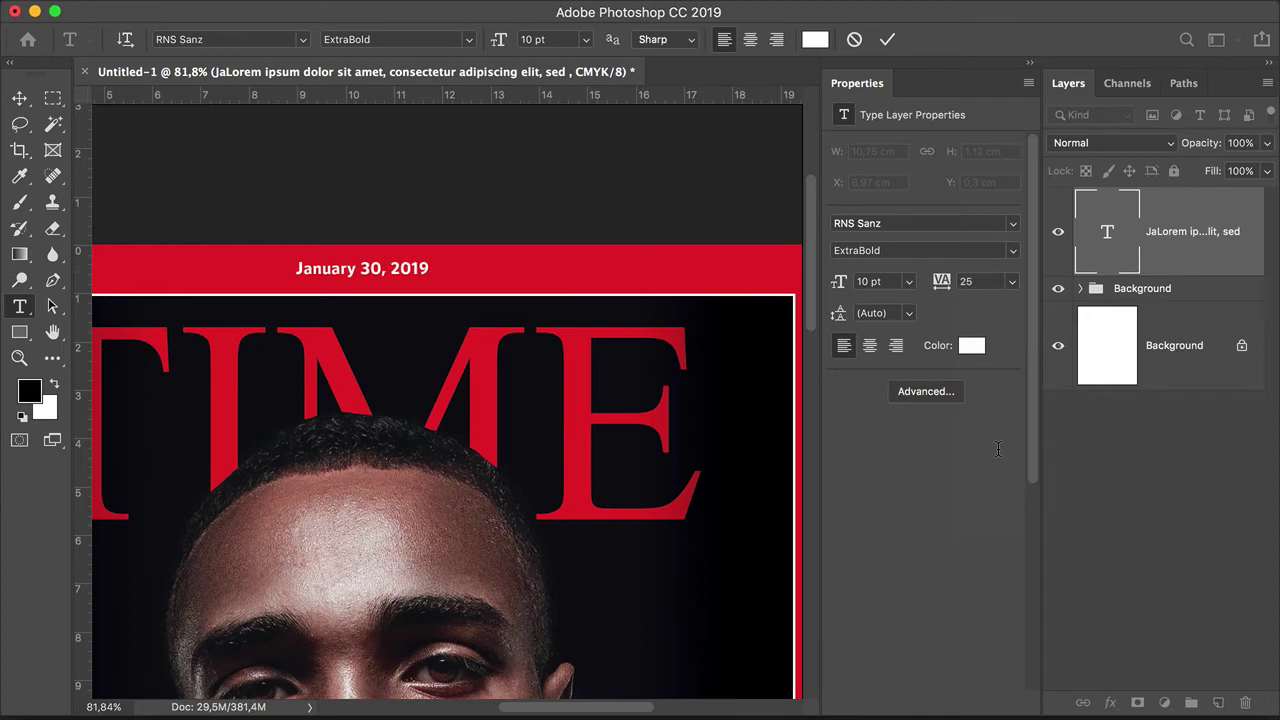
click(913, 285)
click(890, 340)
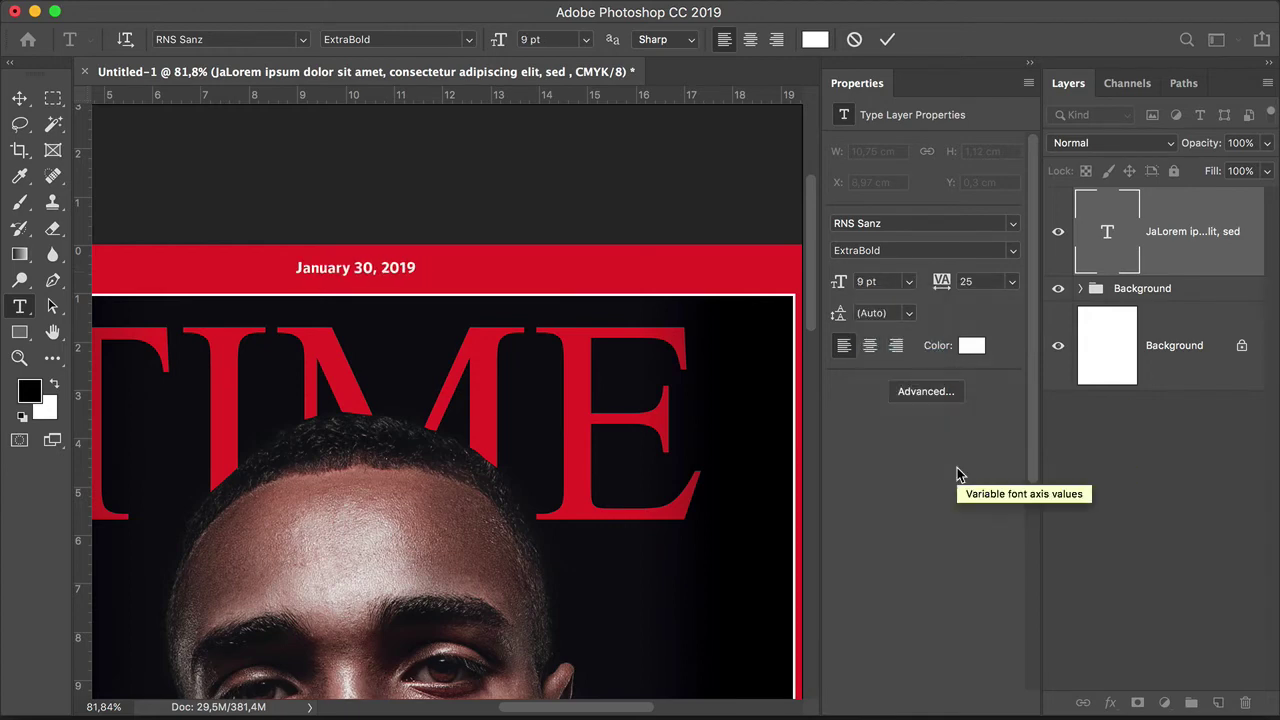
click(940, 392)
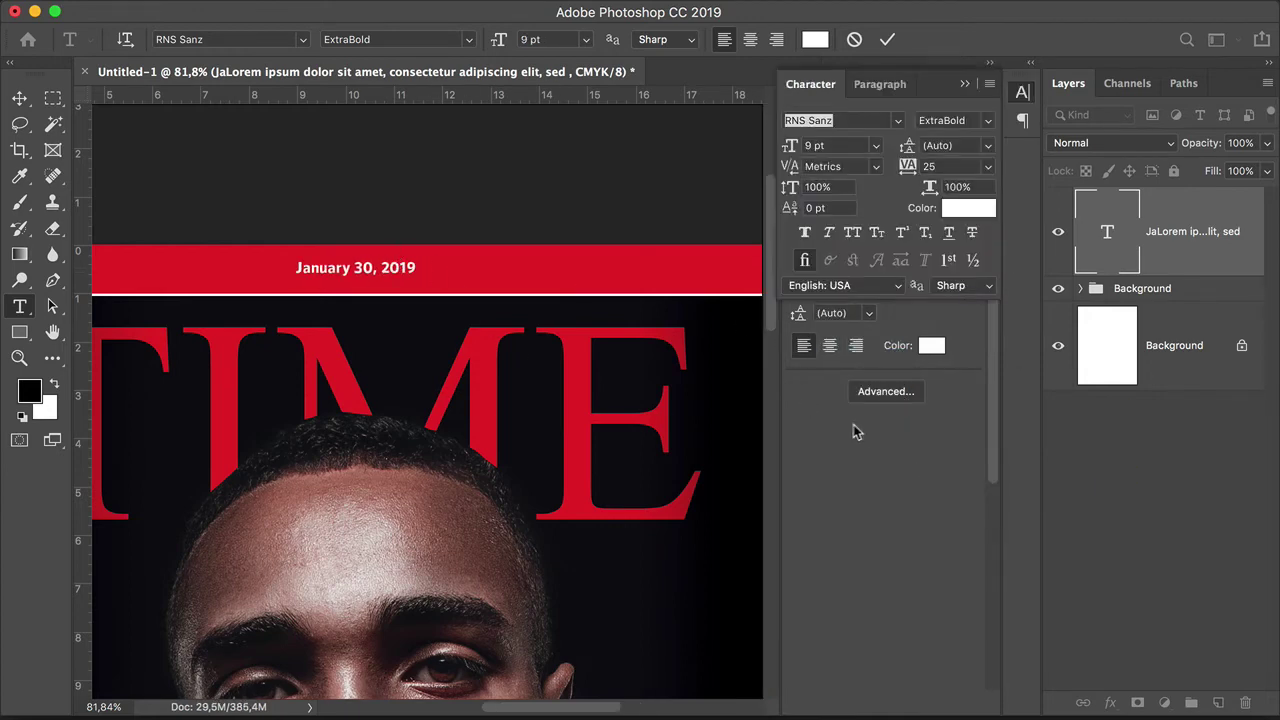
click(852, 233)
drag(810, 84, 1022, 147)
click(966, 84)
drag(988, 92, 1022, 172)
click(420, 263)
Step: Right-align the date, make it black, and place it at the cover's top right
key(super+shift+r)
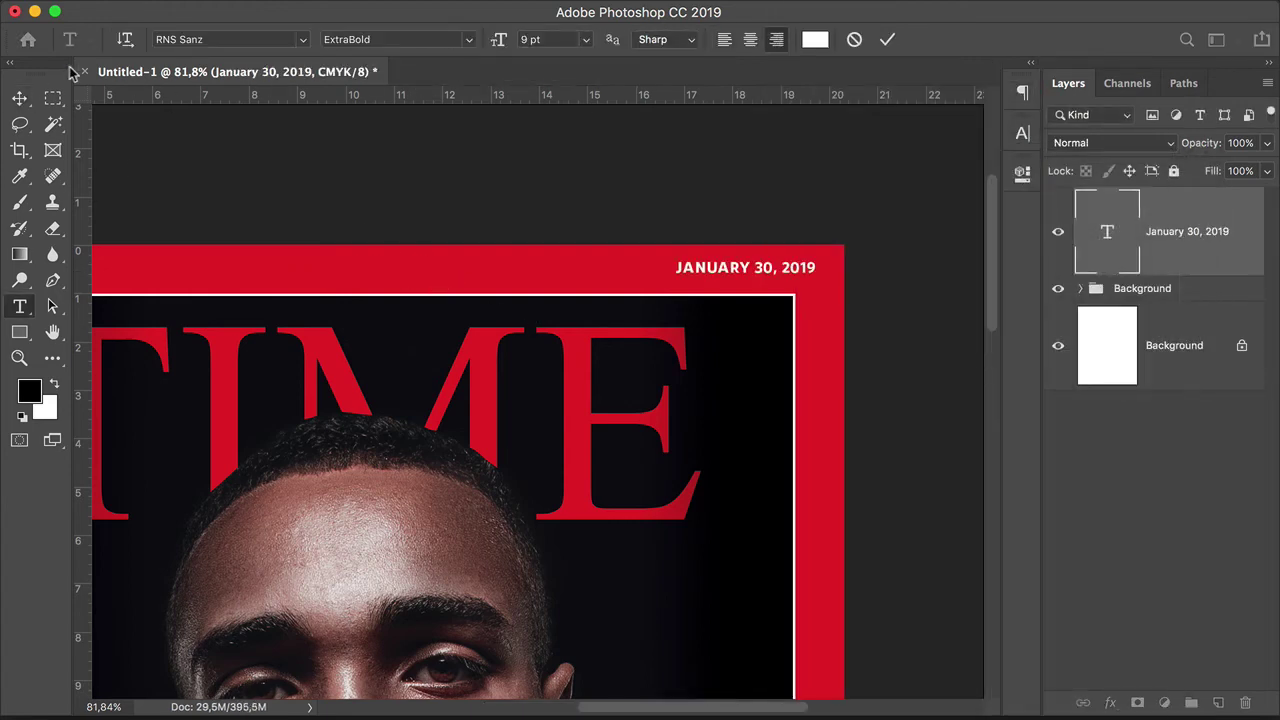
drag(808, 271, 766, 457)
click(815, 39)
click(1029, 191)
scroll(791, 271, up, 1)
scroll(791, 271, up, 3)
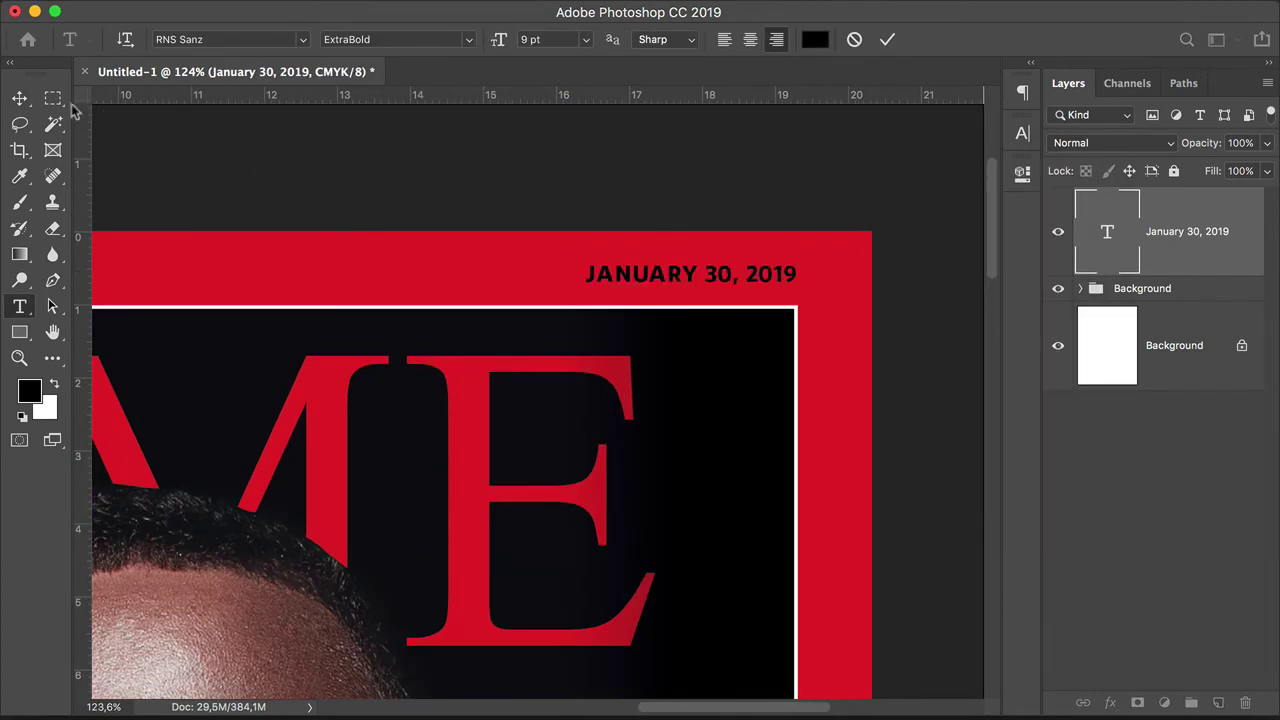
key(v)
drag(777, 273, 786, 282)
click(725, 178)
key(z)
scroll(556, 348, down, 10)
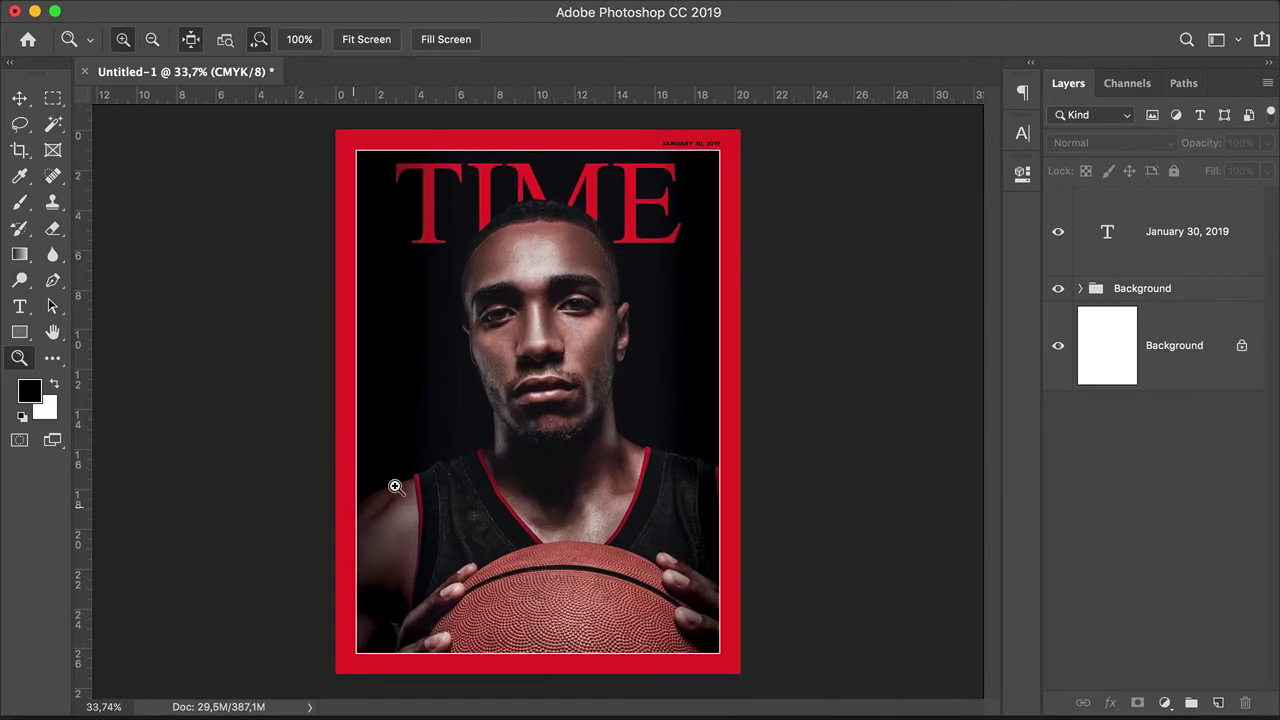
Step: Lower the opacity of Layer 1 in the Background group to 26%
click(1080, 288)
key(v)
click(1217, 521)
click(1266, 143)
drag(1237, 170, 1218, 165)
Step: Draw a text box left of the player's face with white, left-aligned 24 pt type
click(1081, 289)
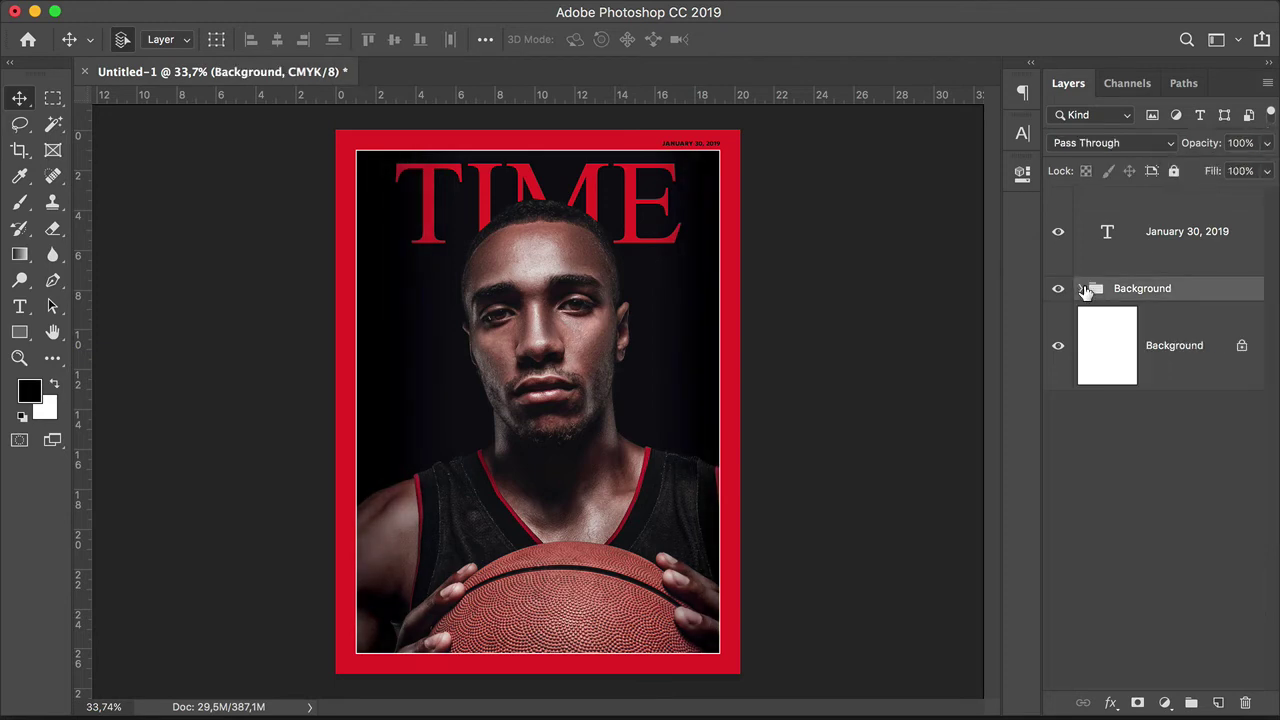
click(1177, 251)
key(t)
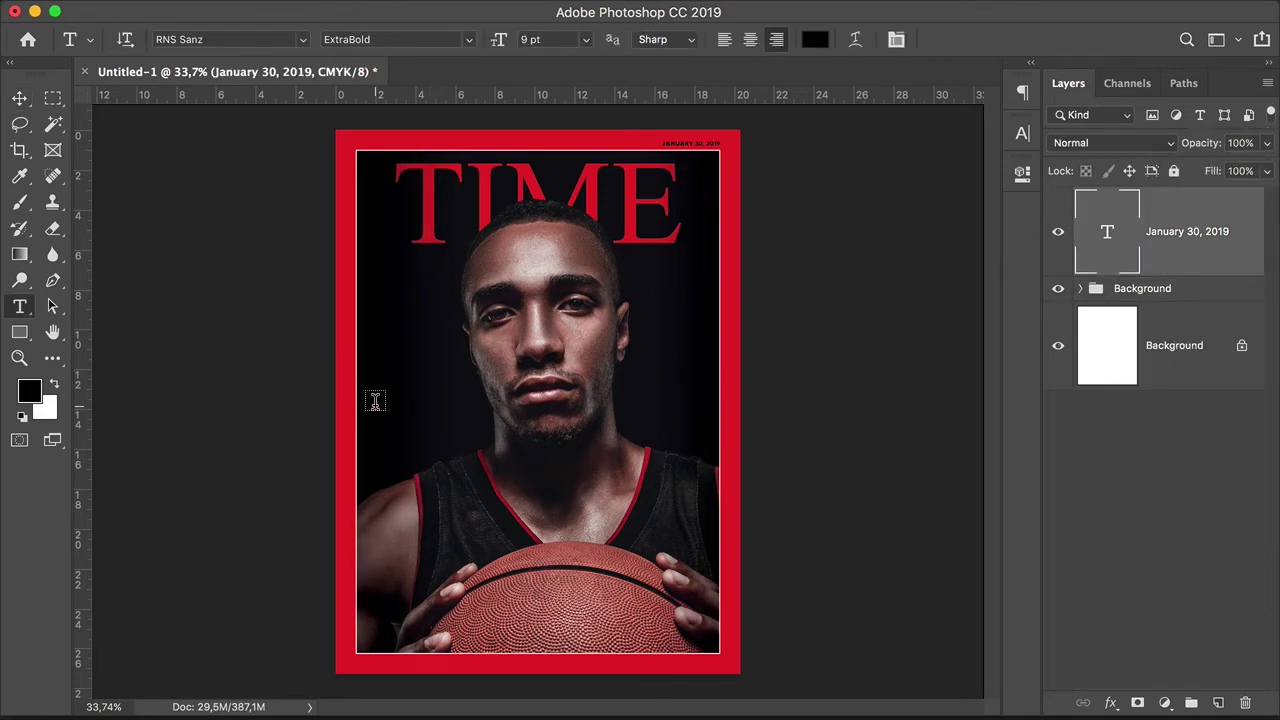
drag(374, 403, 472, 448)
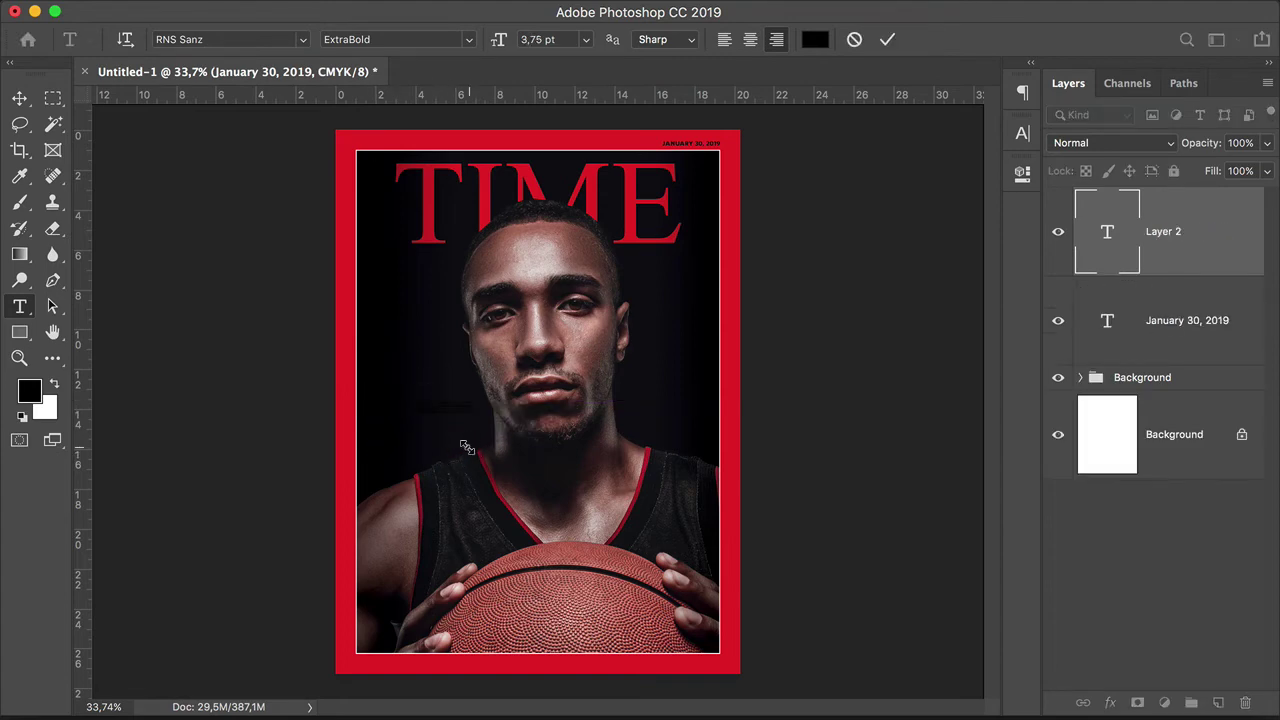
click(588, 40)
click(546, 221)
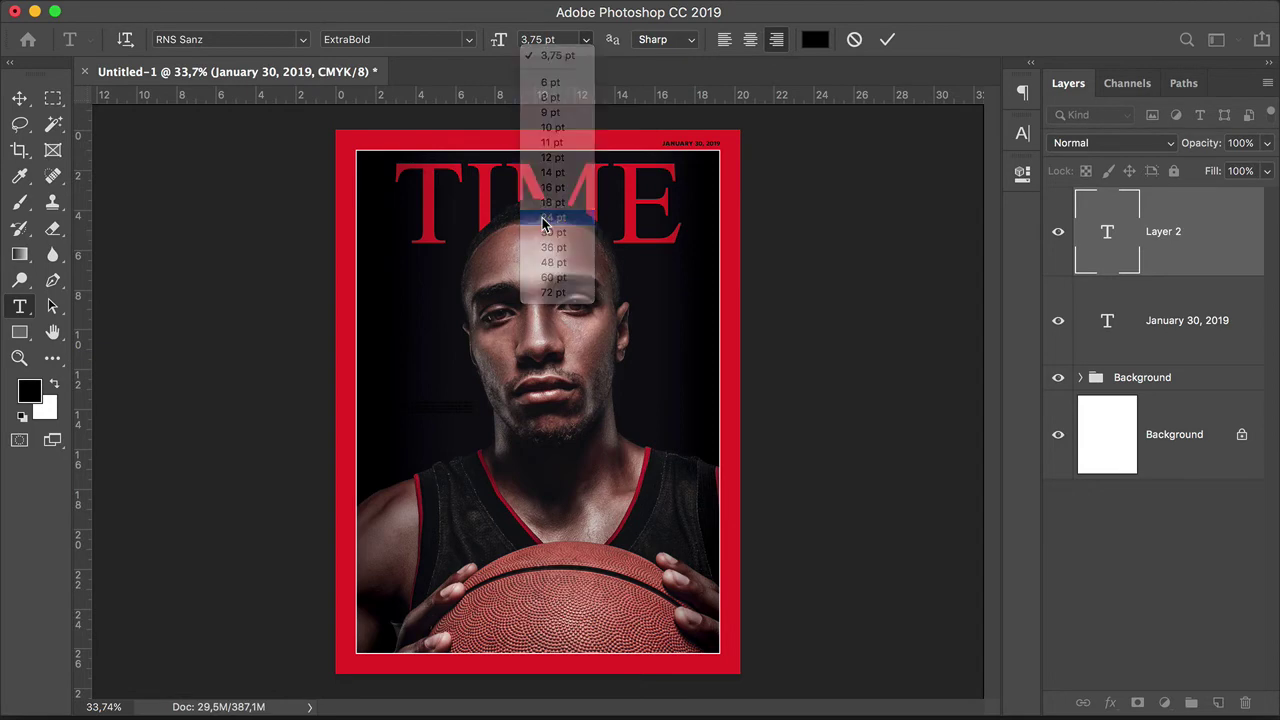
click(815, 39)
drag(642, 258, 577, 206)
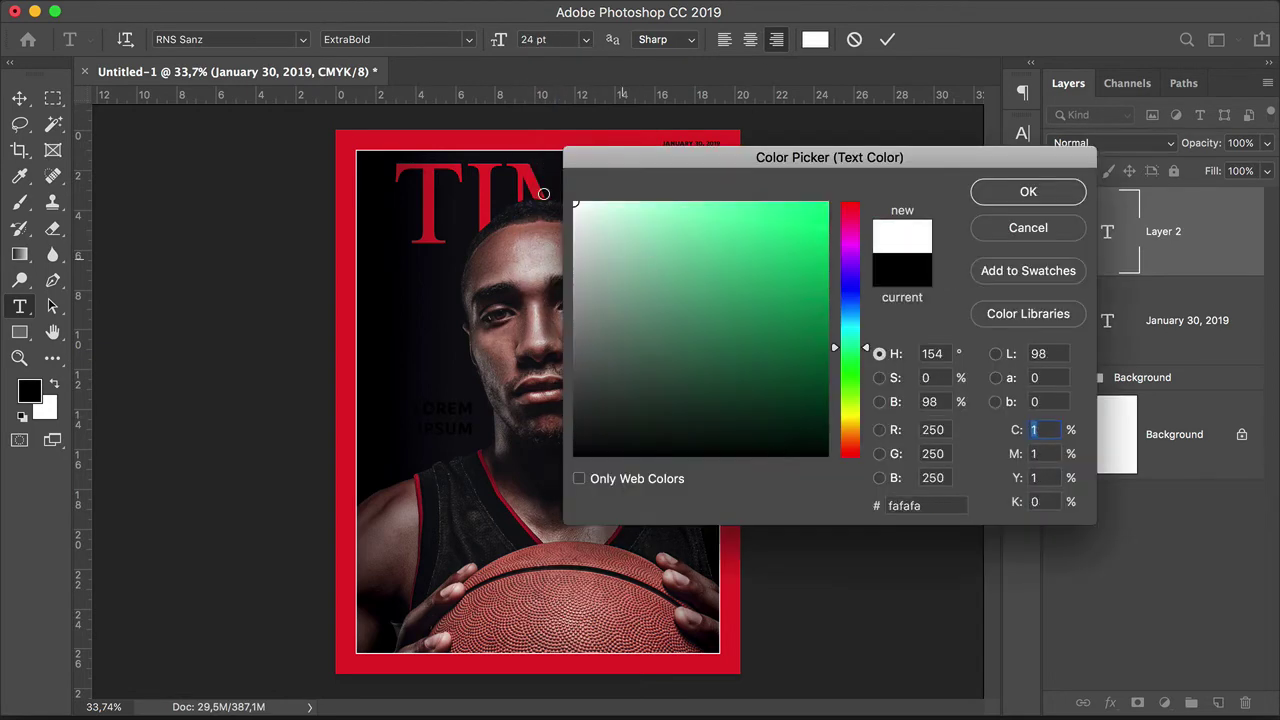
click(1025, 191)
click(724, 39)
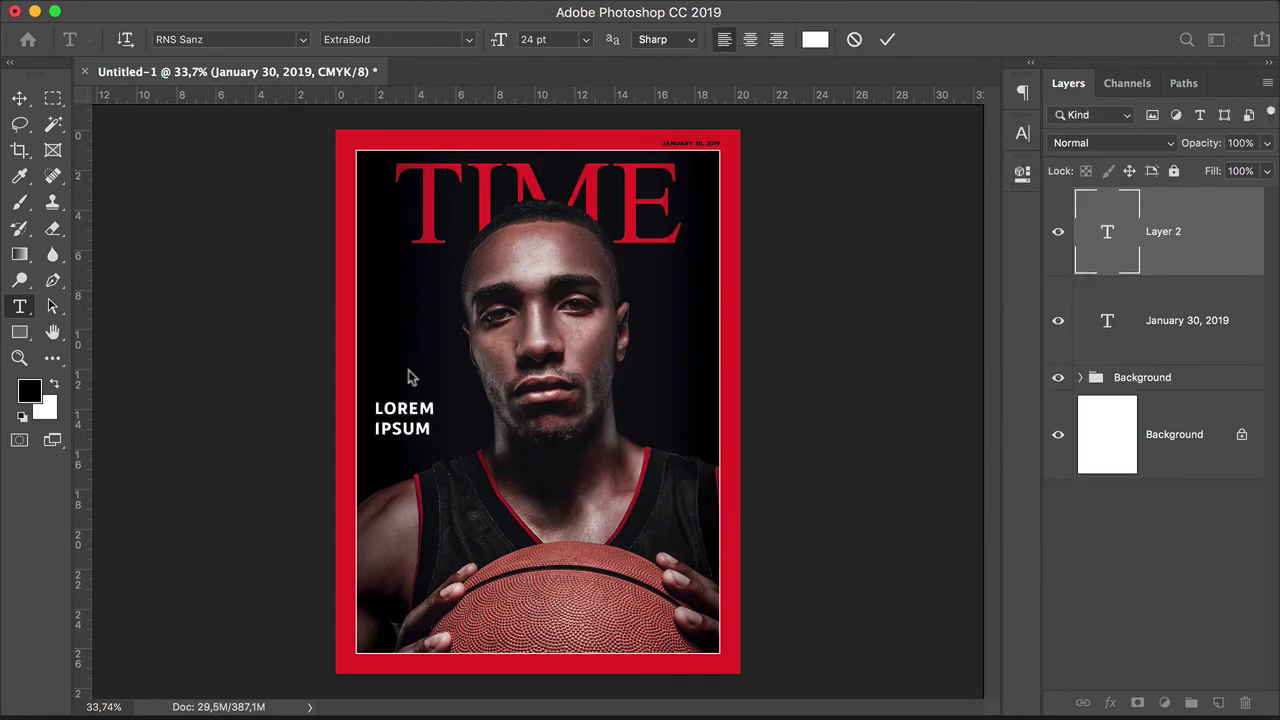
Step: Type 'THE SUPERPOWER' and make it Light weight with -50 tracking
click(493, 428)
text(THE SUPERPOWER)
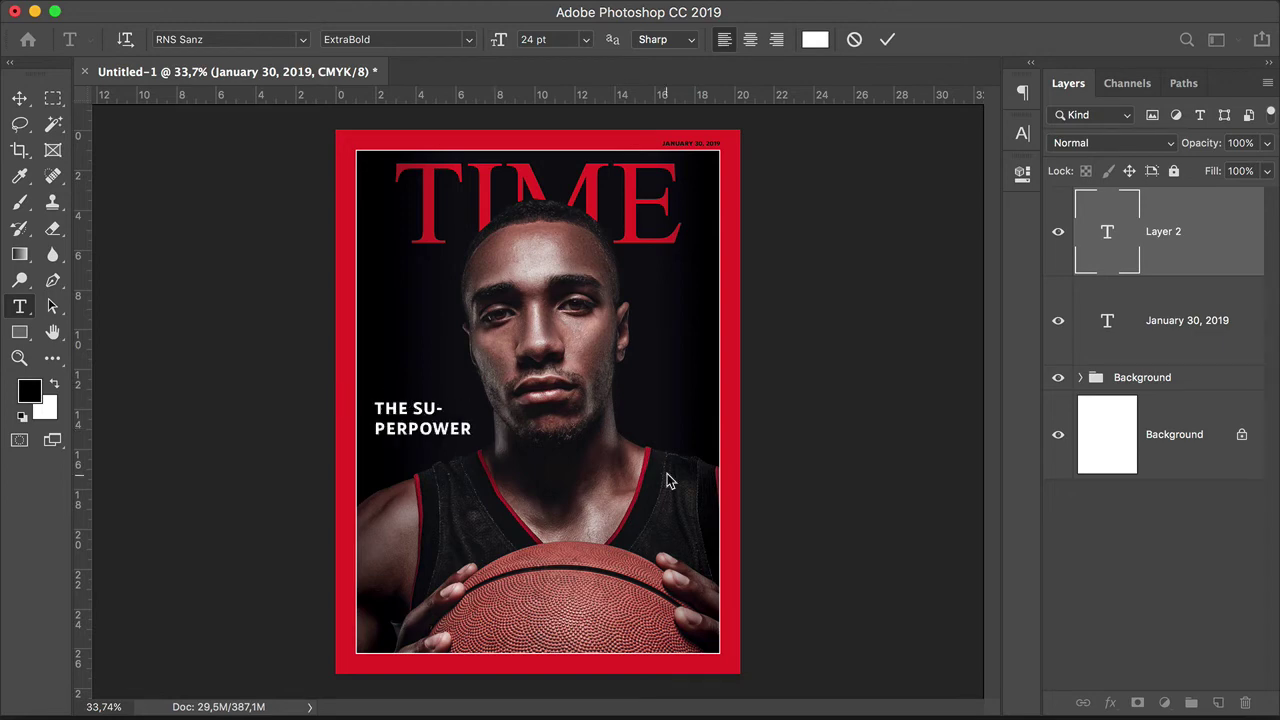
key(BackSpace)
key(BackSpace)
key(BackSpace)
key(BackSpace)
key(BackSpace)
text(-)
click(1023, 133)
click(987, 207)
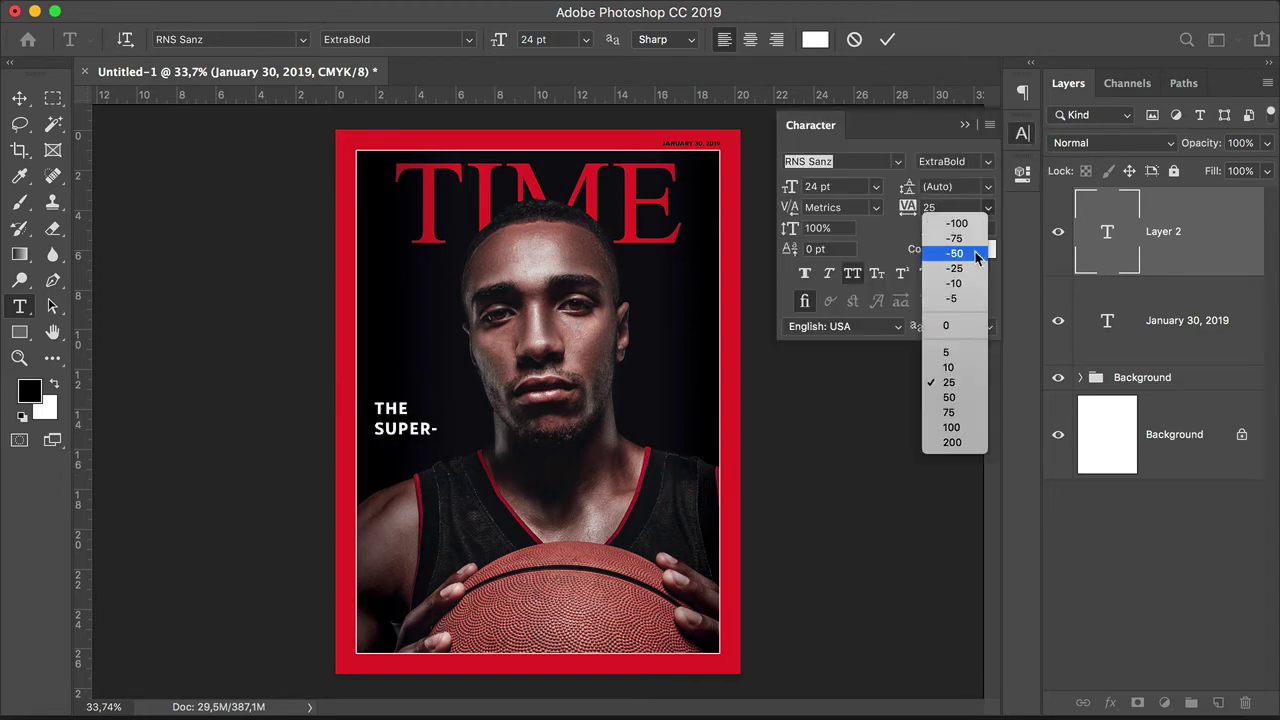
click(953, 250)
click(988, 165)
click(945, 185)
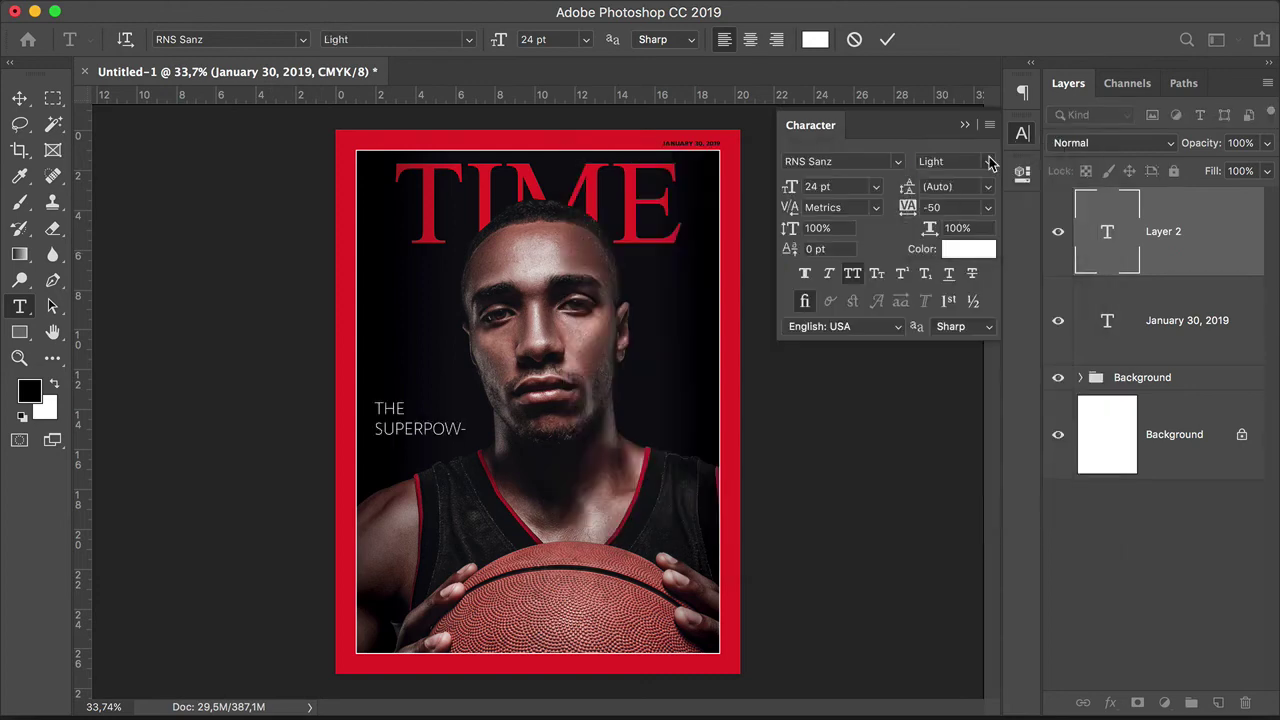
Step: Set the headline to 22 pt with 21 pt leading and -60 tracking
key(super+plus)
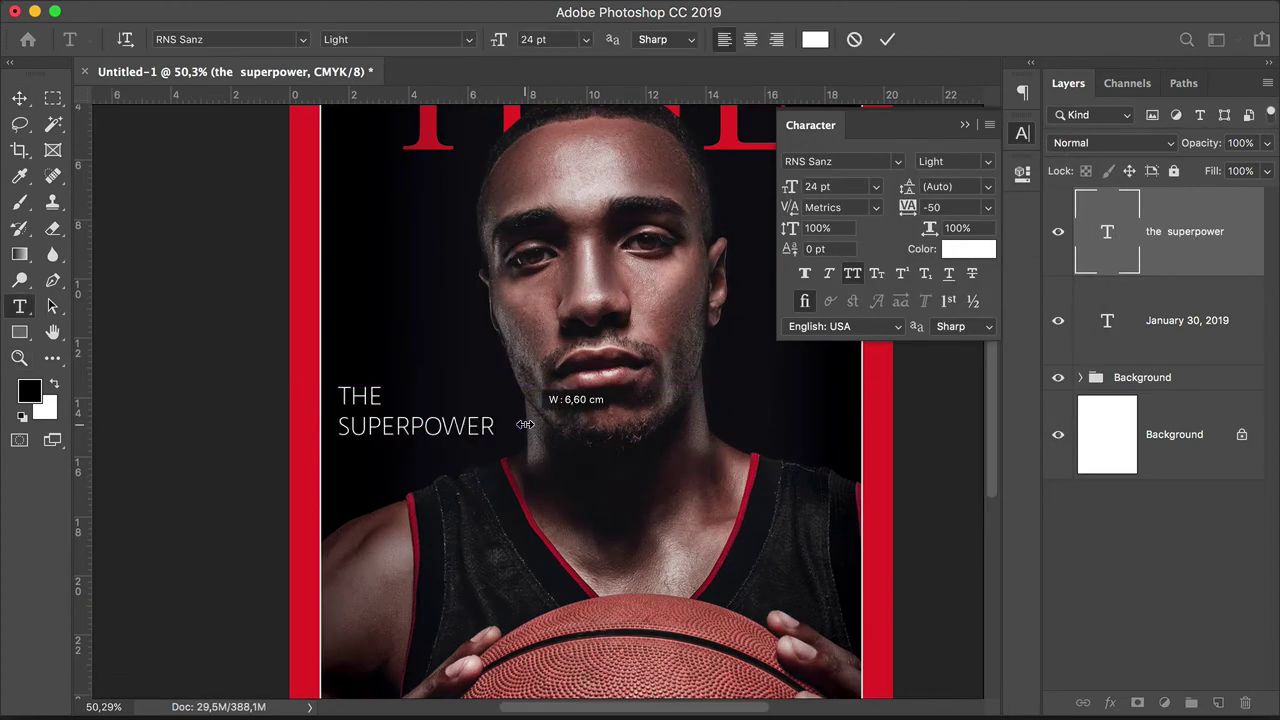
click(830, 186)
text(22)
key(Tab)
text(21)
click(945, 207)
text(-60)
key(Return)
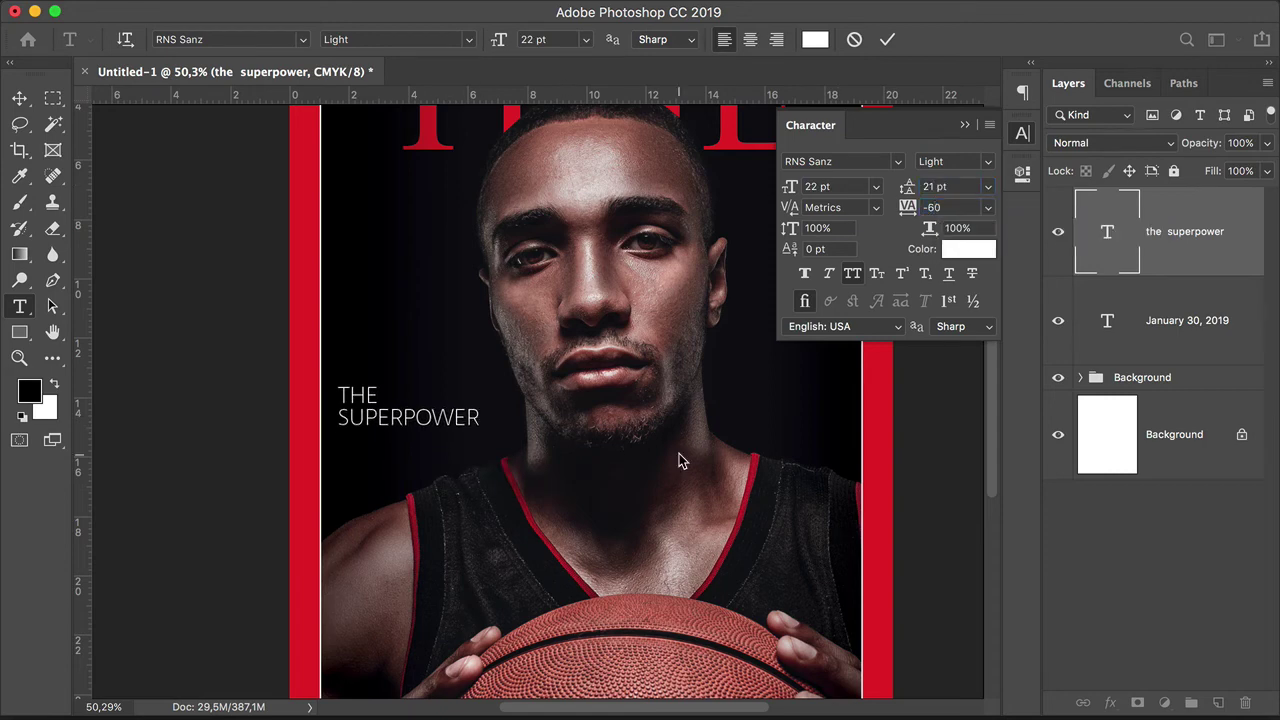
Step: Add 'OF PASSION' in ExtraBold with PASSION red, then move the headline up
text(of passion)
click(986, 162)
click(972, 228)
click(968, 249)
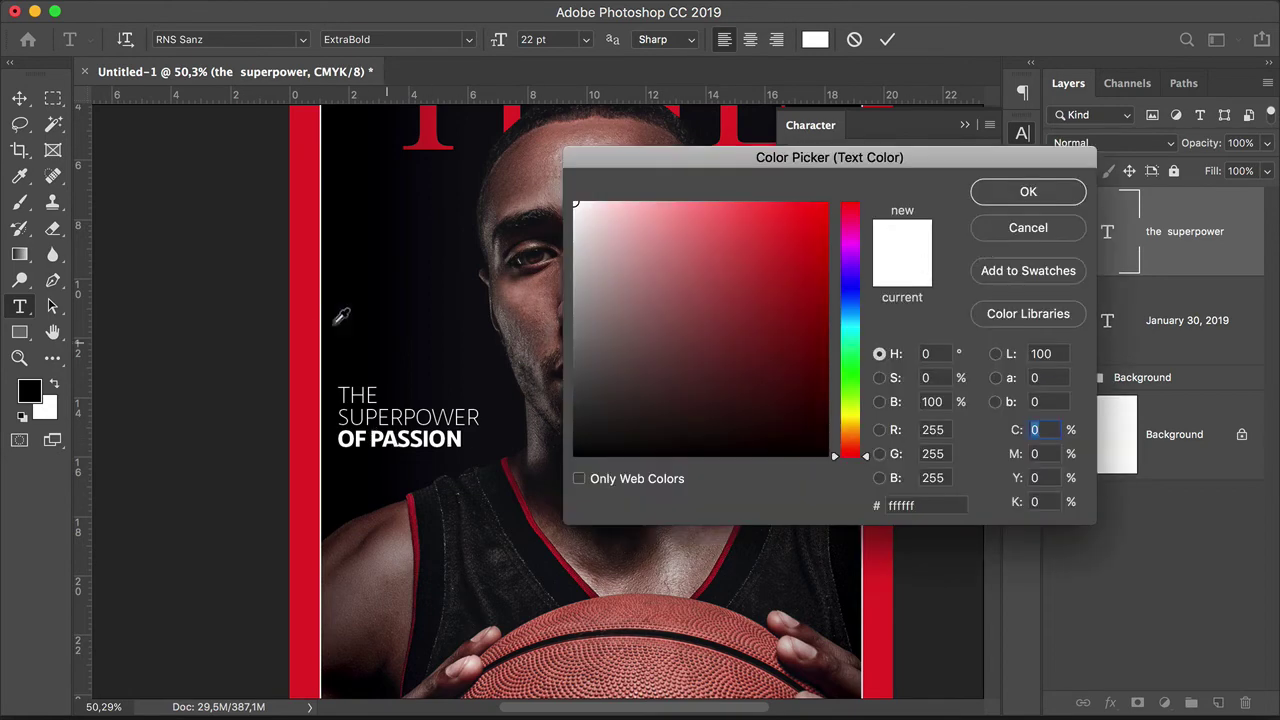
click(1040, 193)
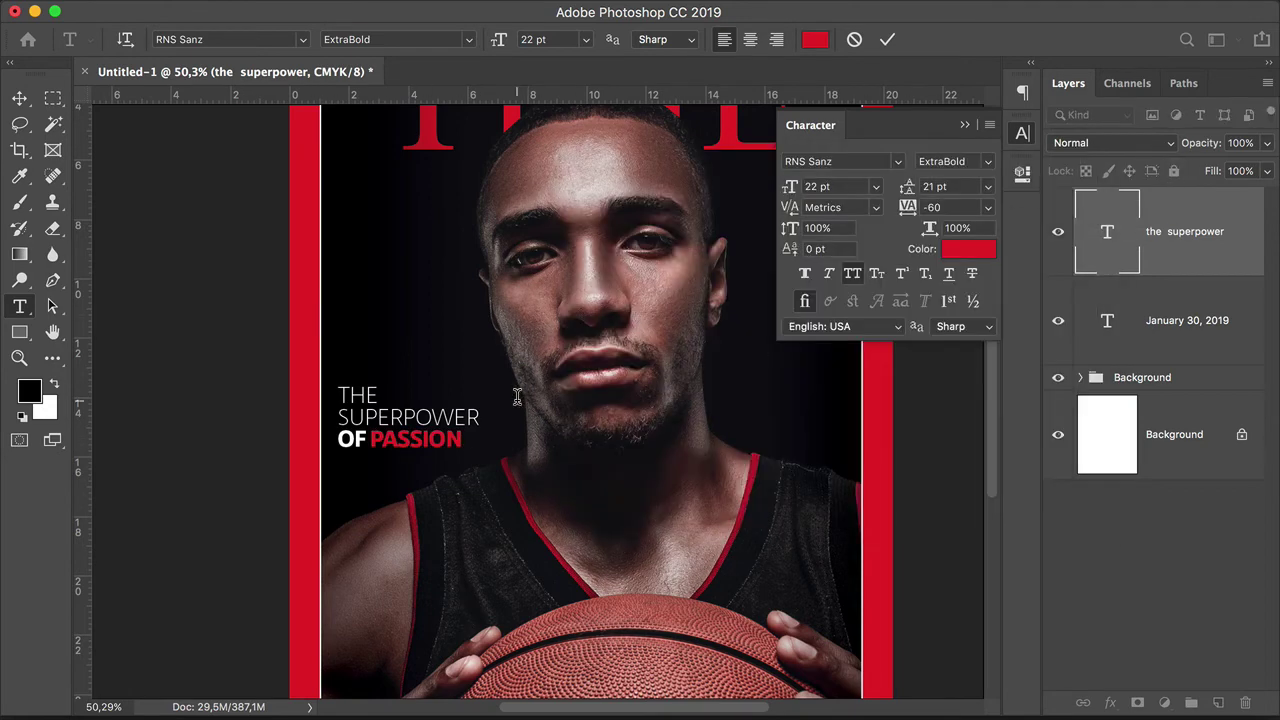
click(19, 97)
drag(456, 435, 456, 390)
double_click(460, 396)
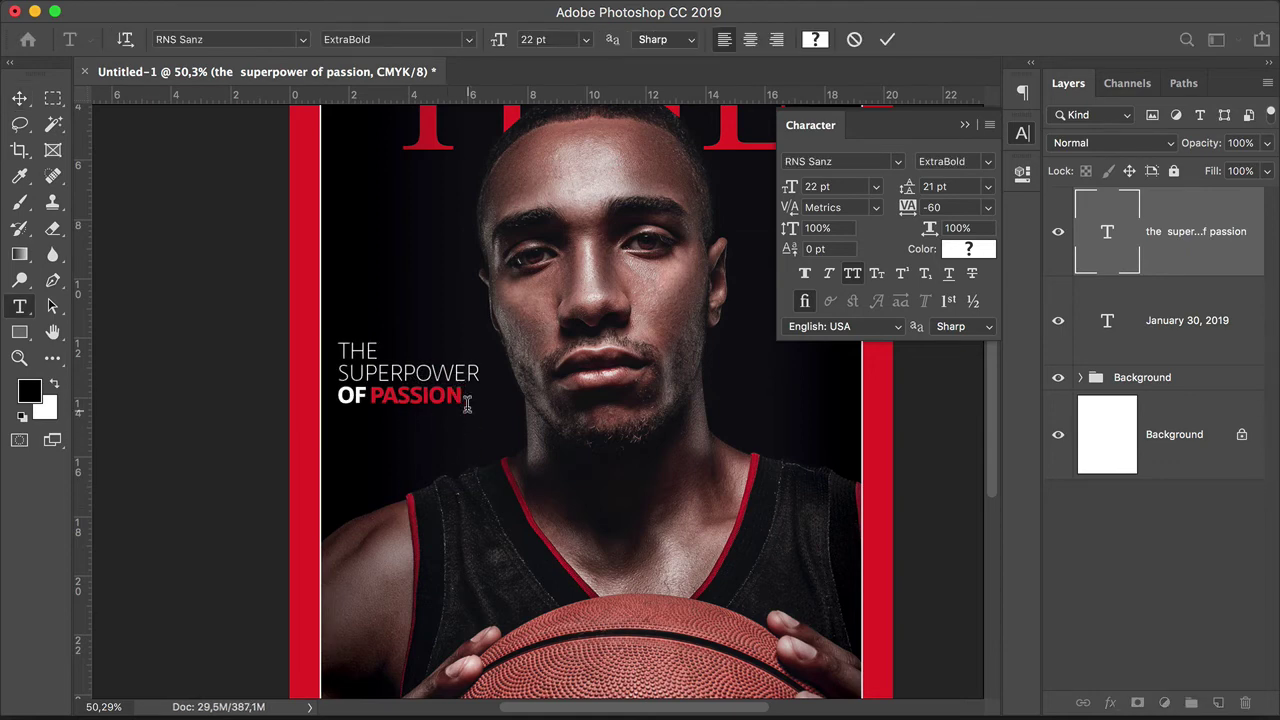
Step: Add a 15 pt Light white subtitle 'The combination of passion and perseverance' without all caps
click(463, 400)
text(THE COMBINA- TION)
click(830, 186)
text(15)
key(Return)
key(super+shift+k)
click(990, 163)
click(930, 149)
click(968, 249)
click(1027, 191)
text(The combination of passion and perseverance)
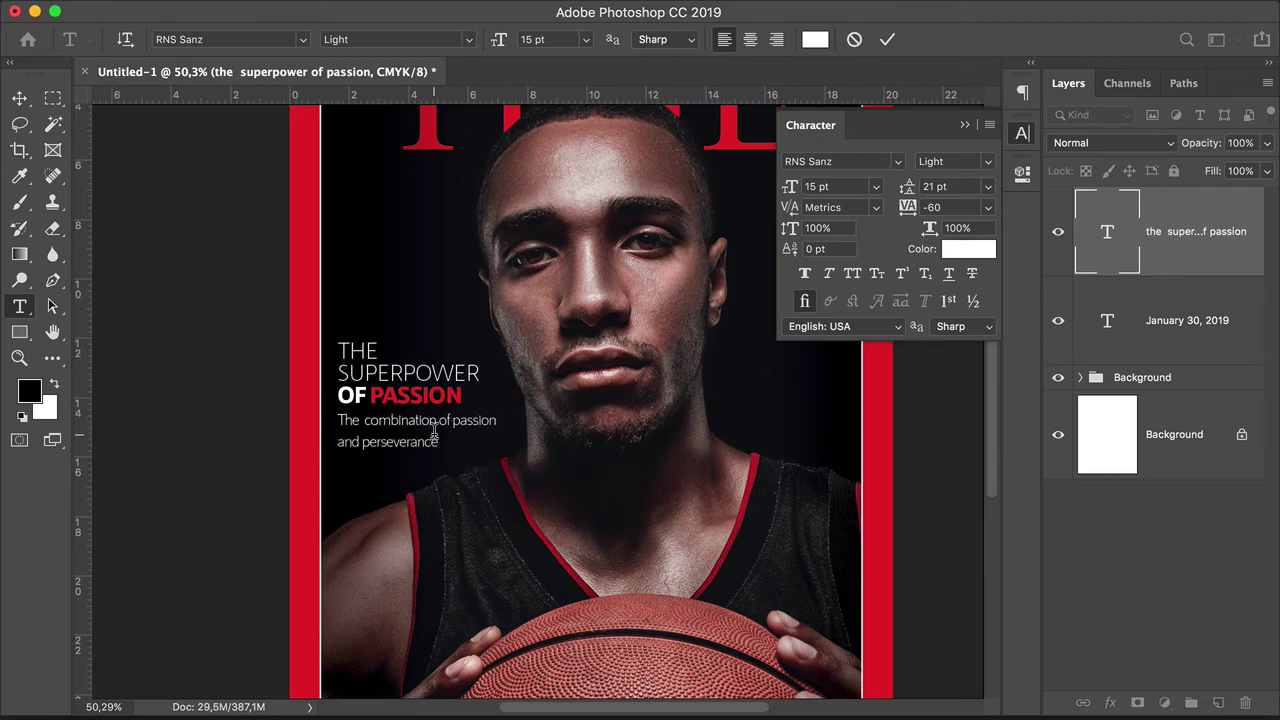
Step: Tighten the subtitle's line spacing and nudge the text block into place
key(Down)
key(Down)
key(Down)
key(Down)
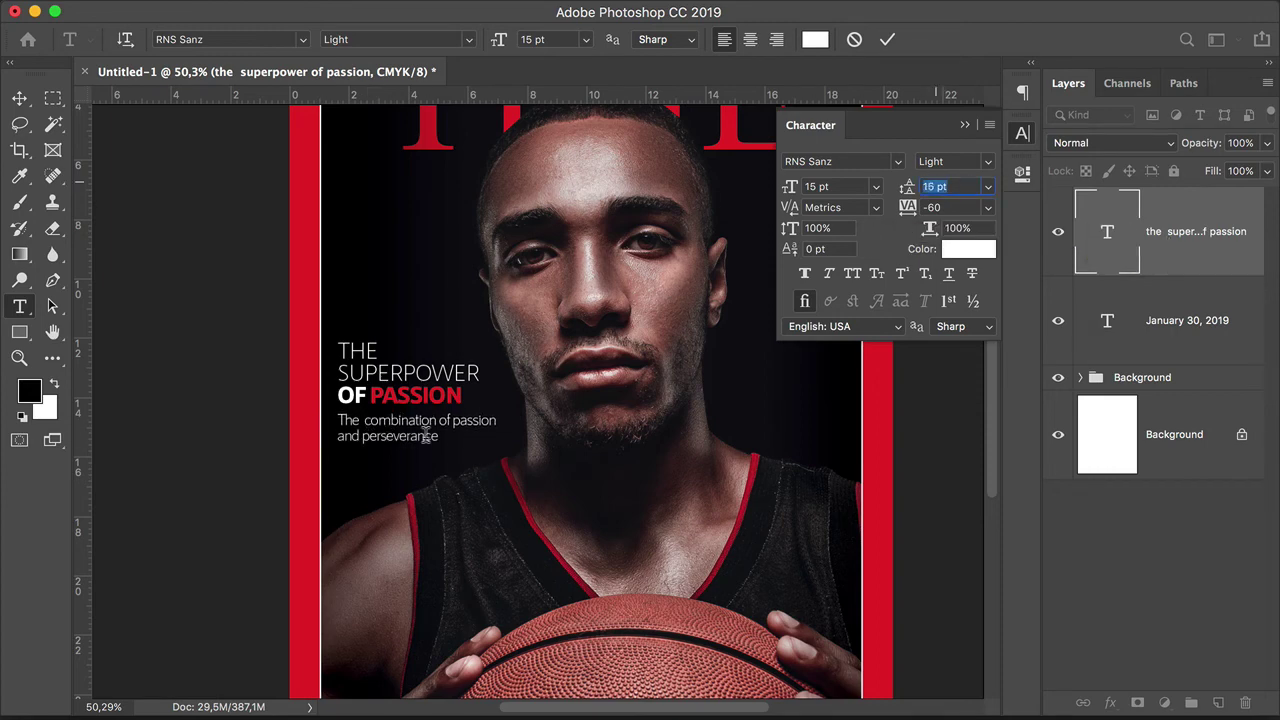
click(19, 98)
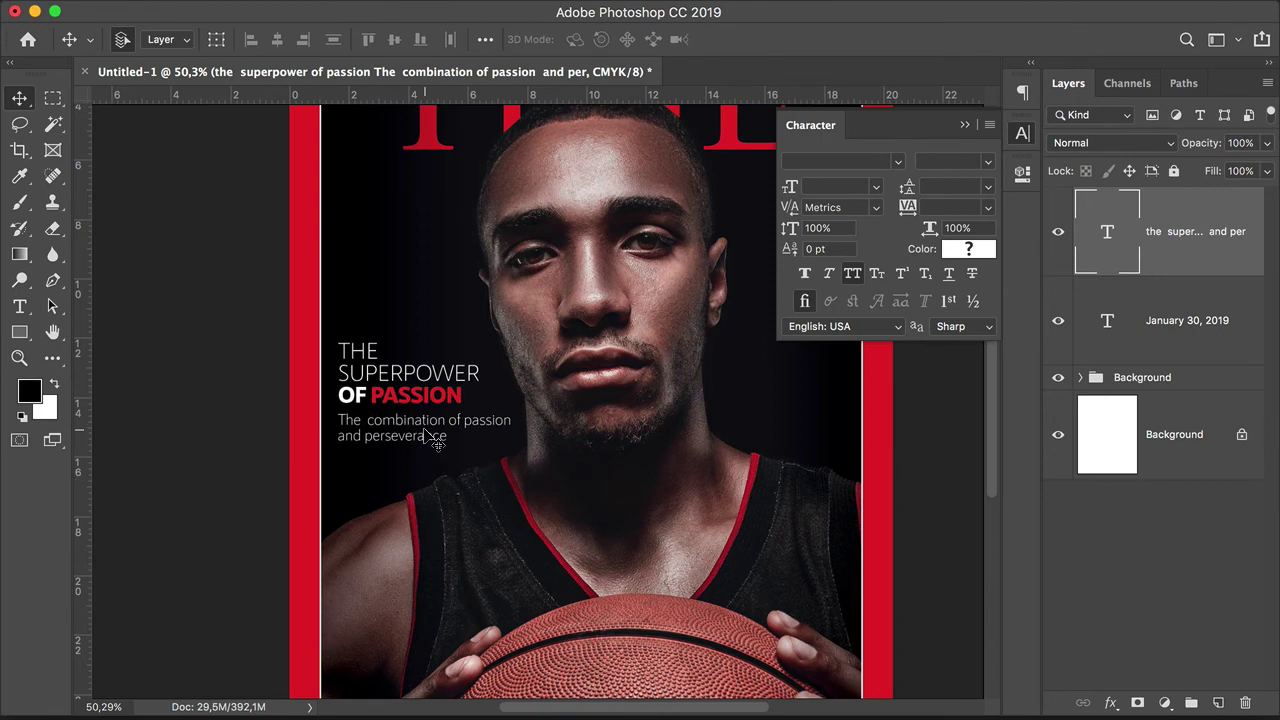
drag(426, 432, 426, 449)
drag(508, 420, 508, 409)
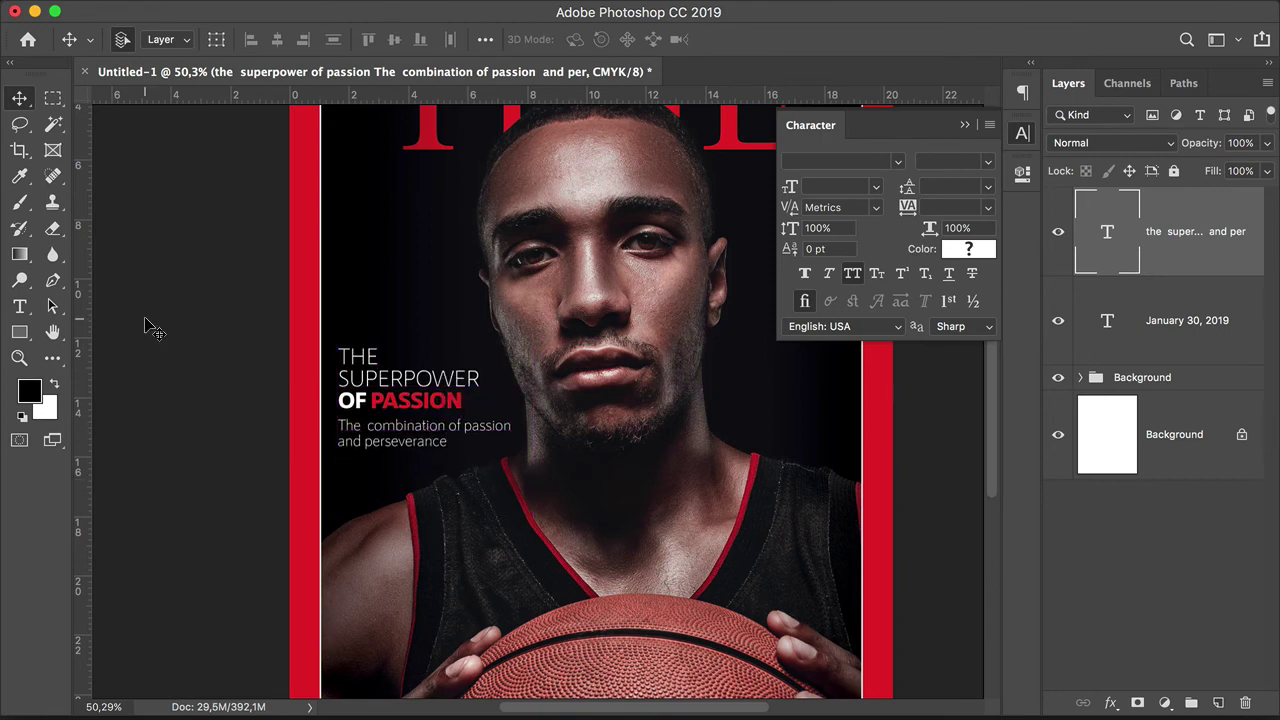
Step: Add the author byline in 10 pt Bold, coloured red sampled from the border
key(t)
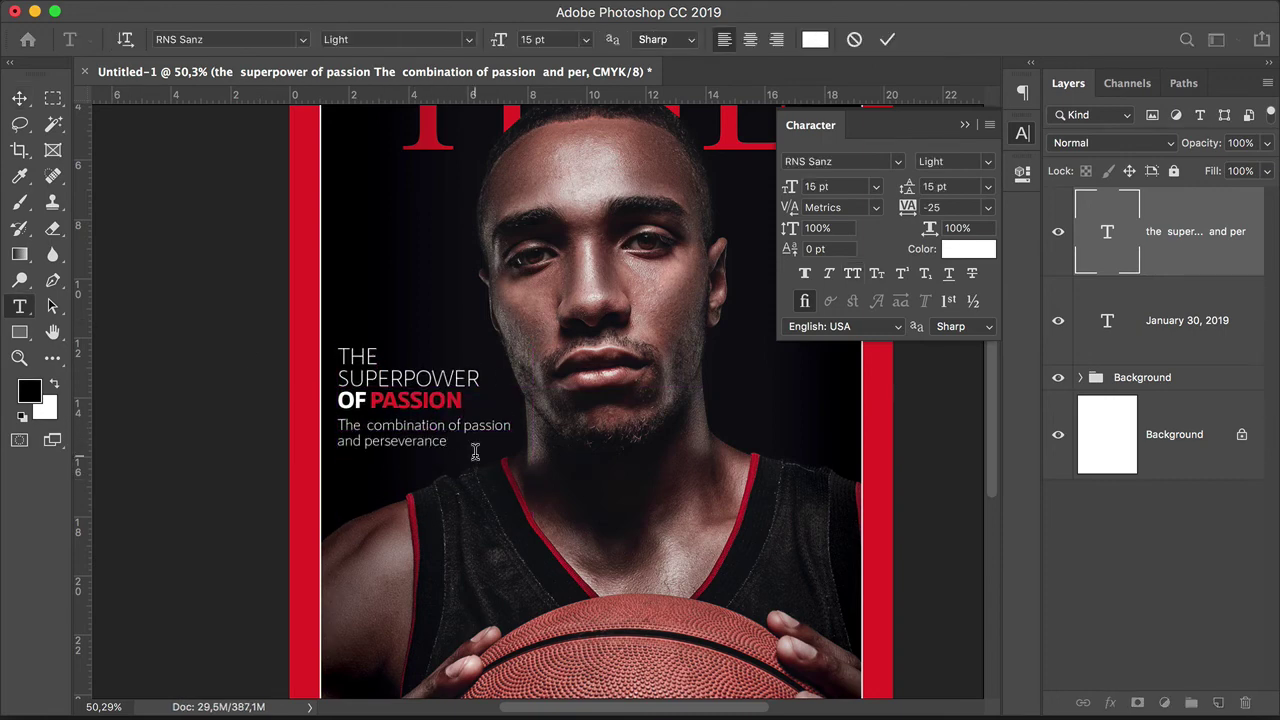
text(ANE SMITH)
click(875, 186)
click(838, 273)
click(987, 161)
click(984, 210)
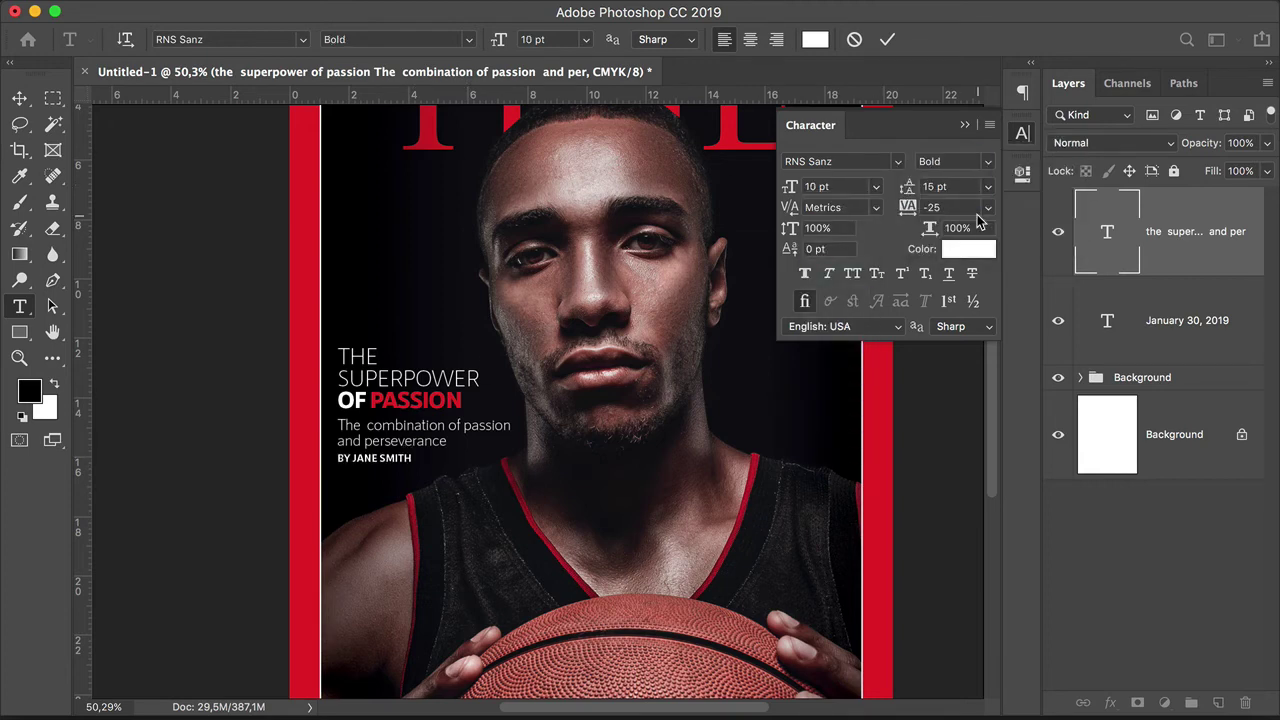
click(968, 249)
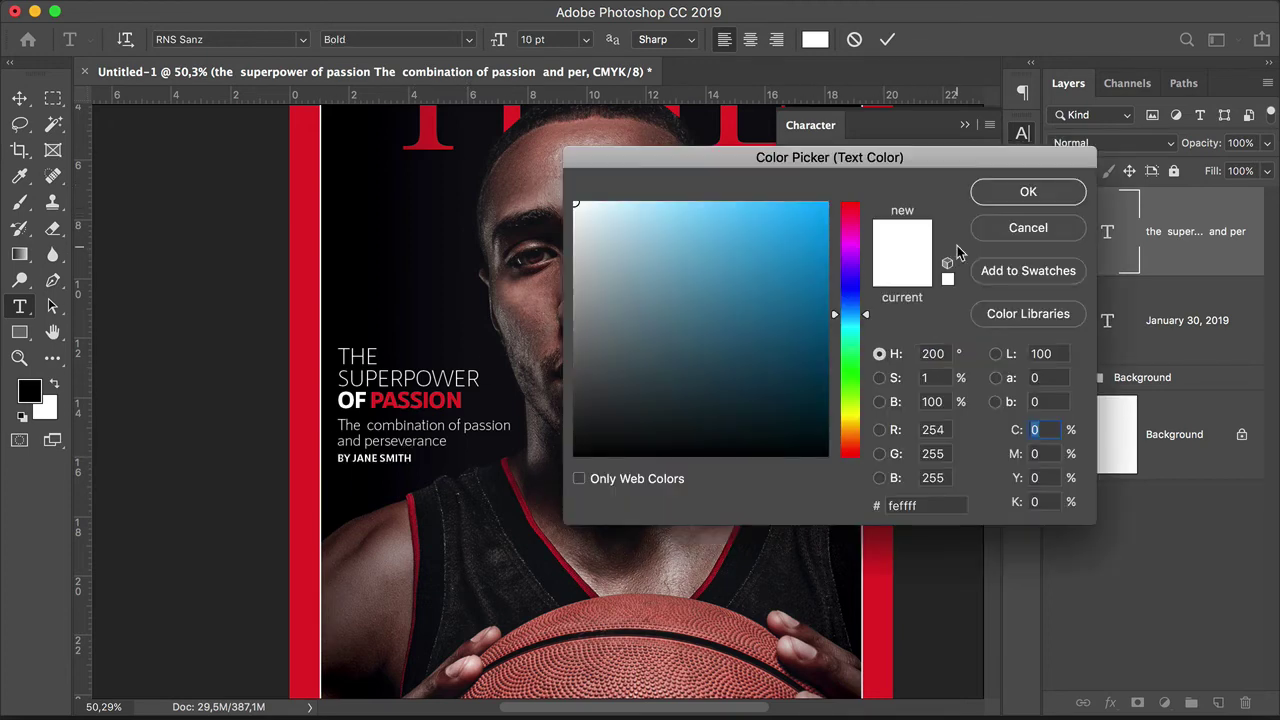
click(312, 240)
click(1032, 198)
key(Escape)
Step: Create a white-text paragraph box right of the player's chest
key(z)
alt+click(407, 383)
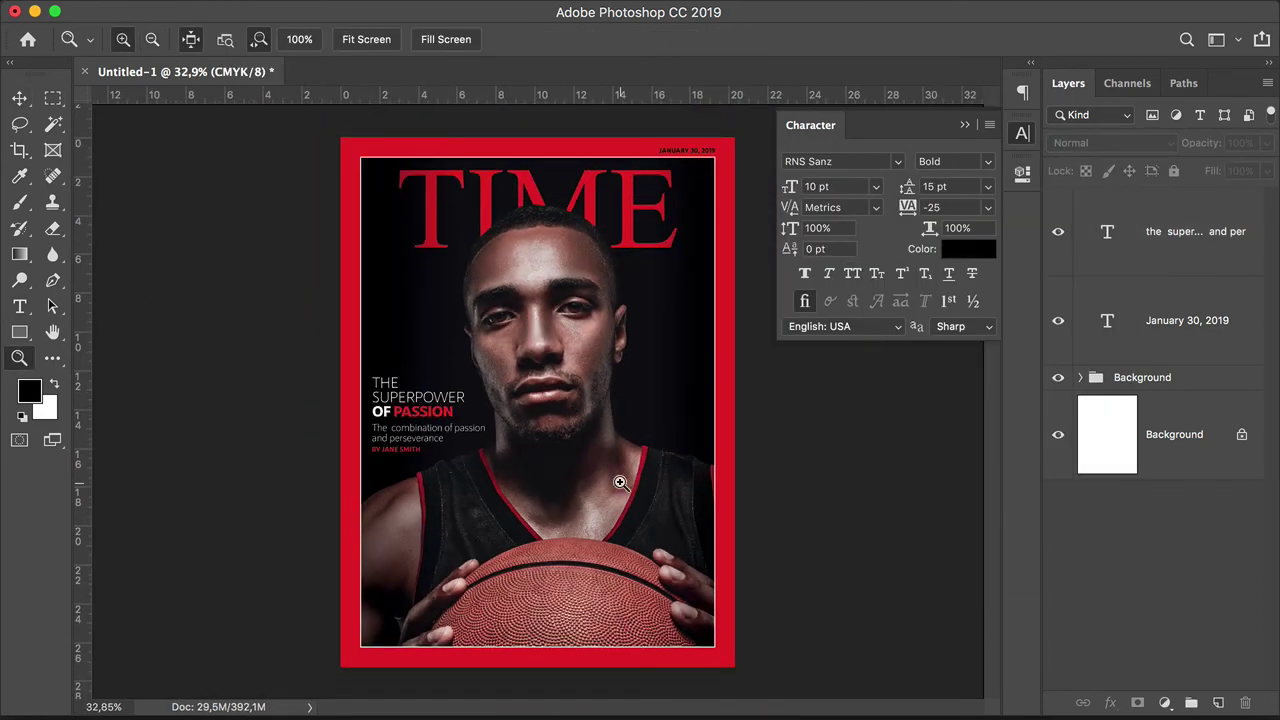
drag(711, 469, 703, 534)
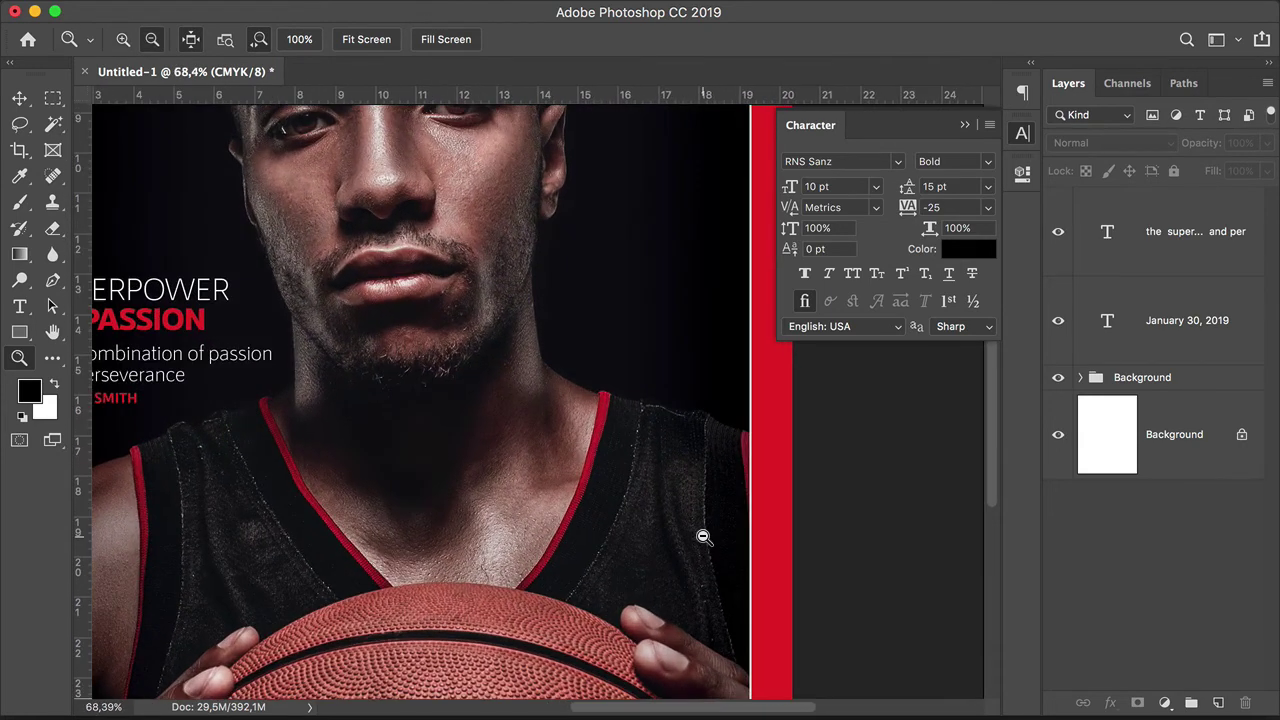
key(t)
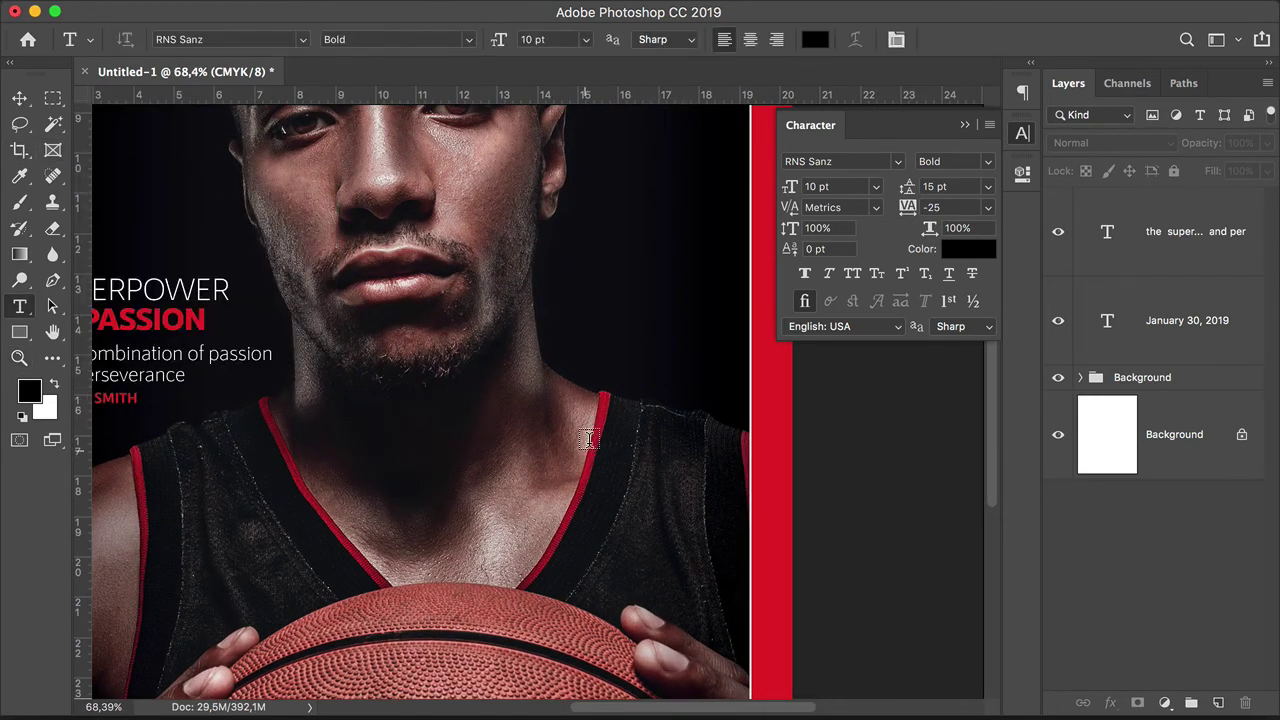
drag(618, 437, 732, 588)
click(815, 39)
click(600, 209)
click(1016, 191)
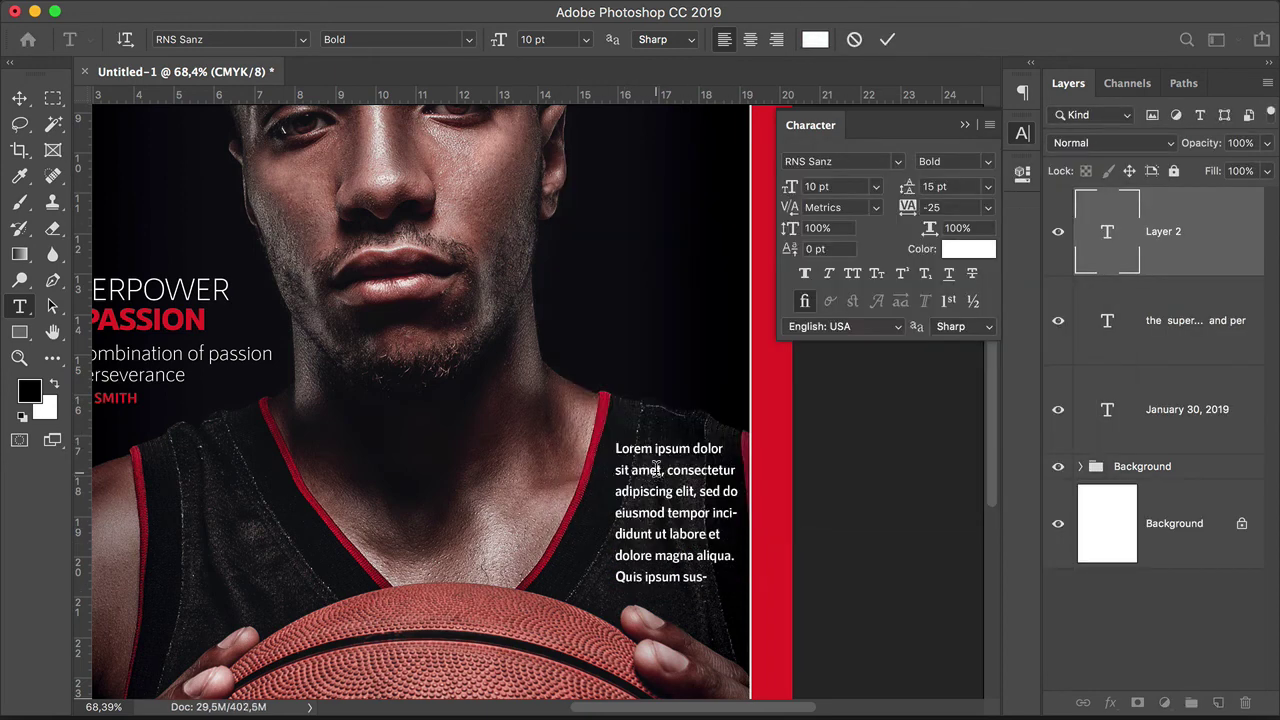
Step: Type 'BEYOND' / 'THE GAME' on two lines, right-aligned
text(BEYOND)
key(Return)
text(THE GAME)
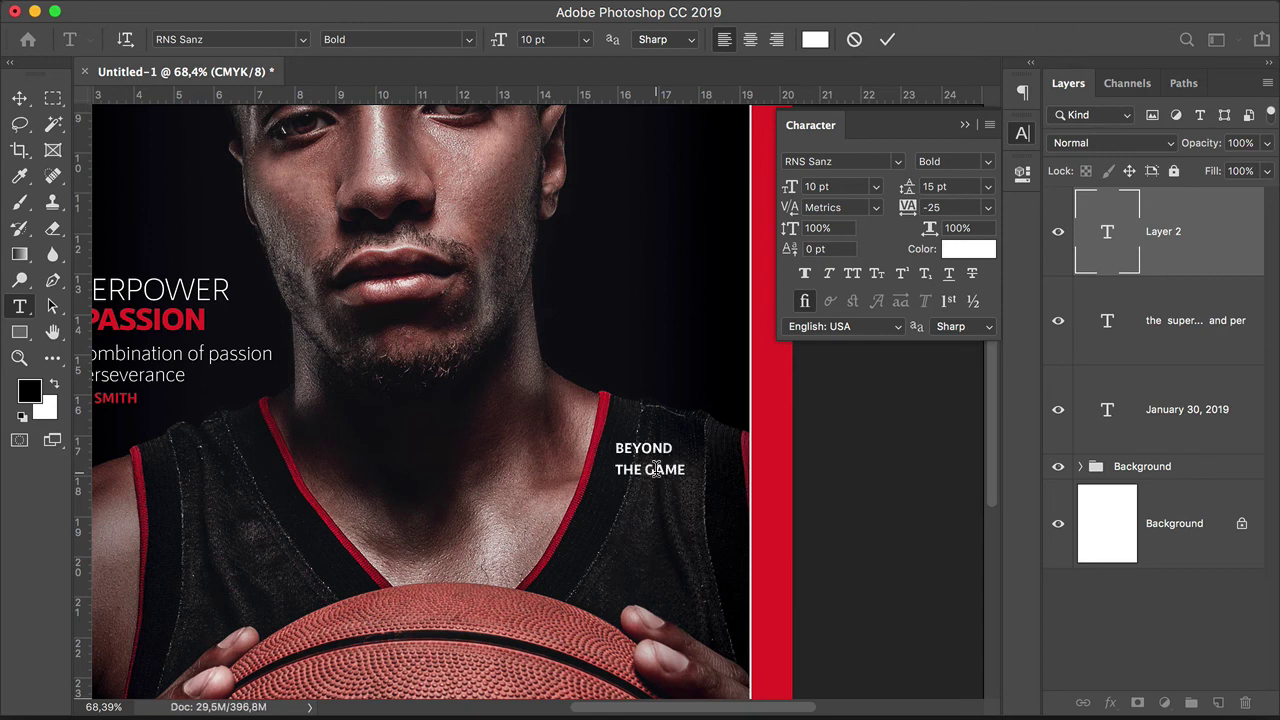
click(776, 39)
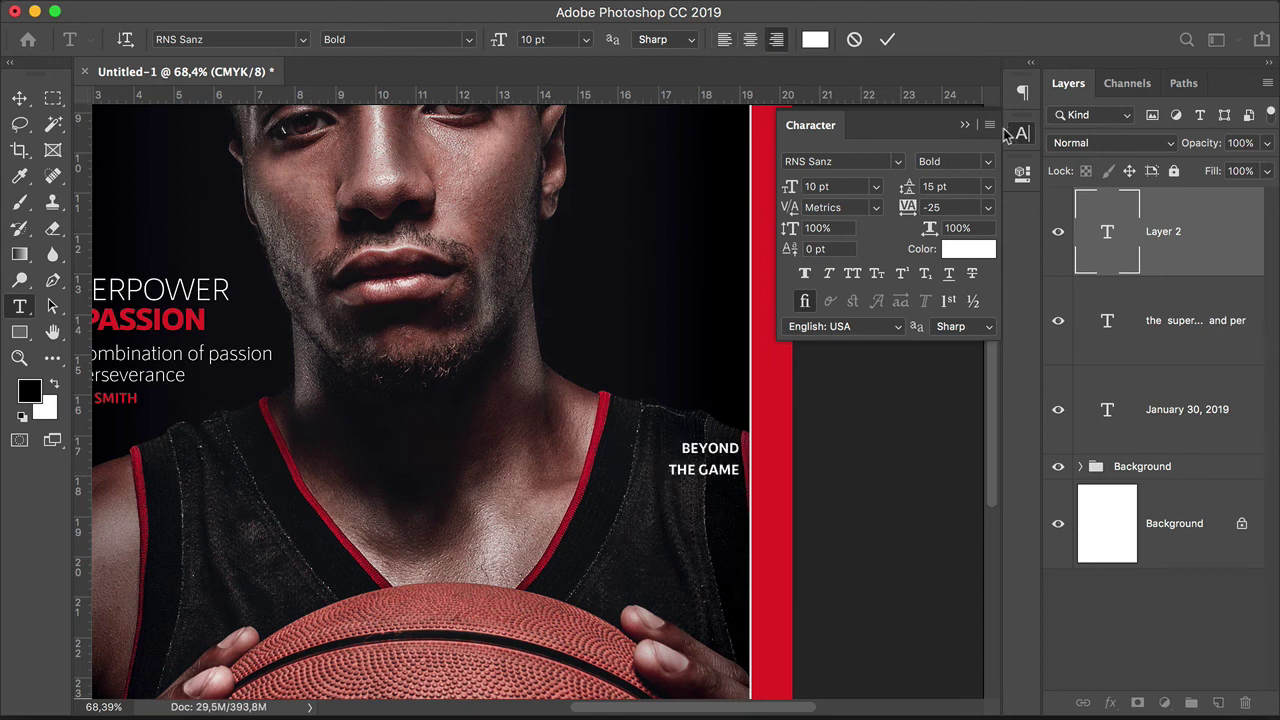
Step: Make the headline SemiBold 22 pt, leading 21, tracking -50, and widen the box
click(986, 162)
click(990, 197)
text(22)
key(Tab)
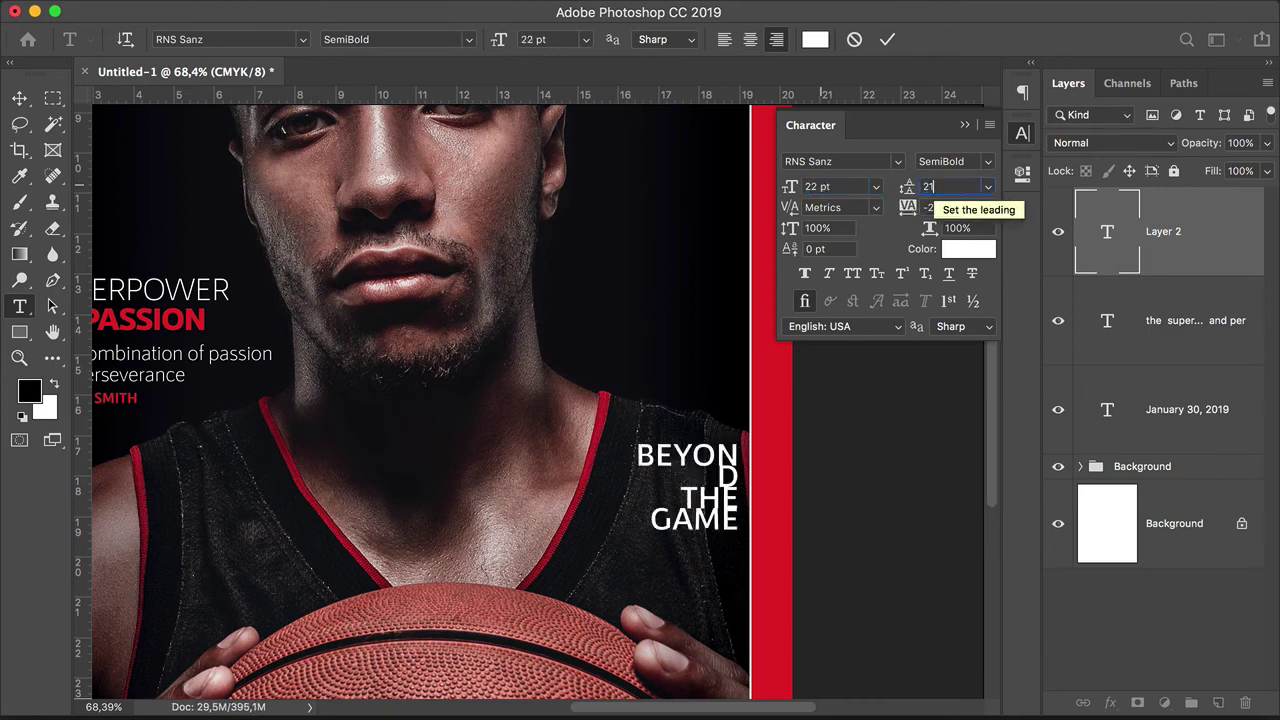
text(21)
key(Tab)
click(988, 207)
click(945, 245)
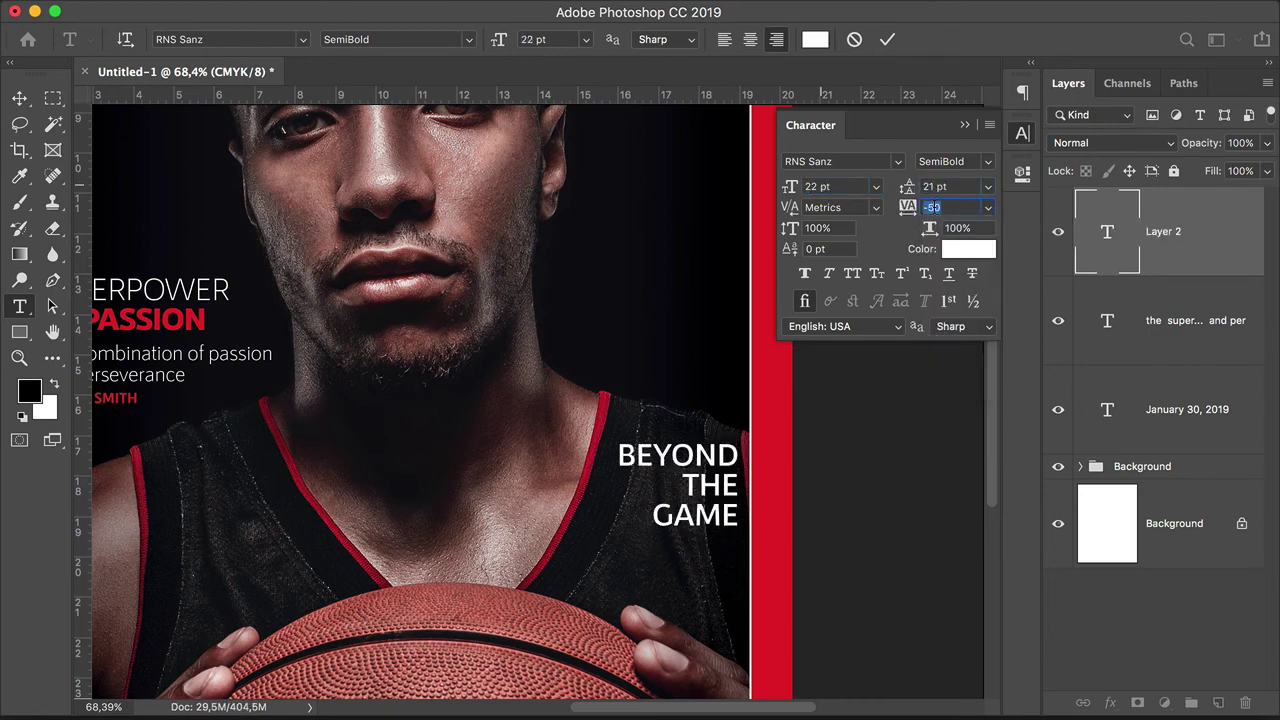
drag(609, 482, 542, 482)
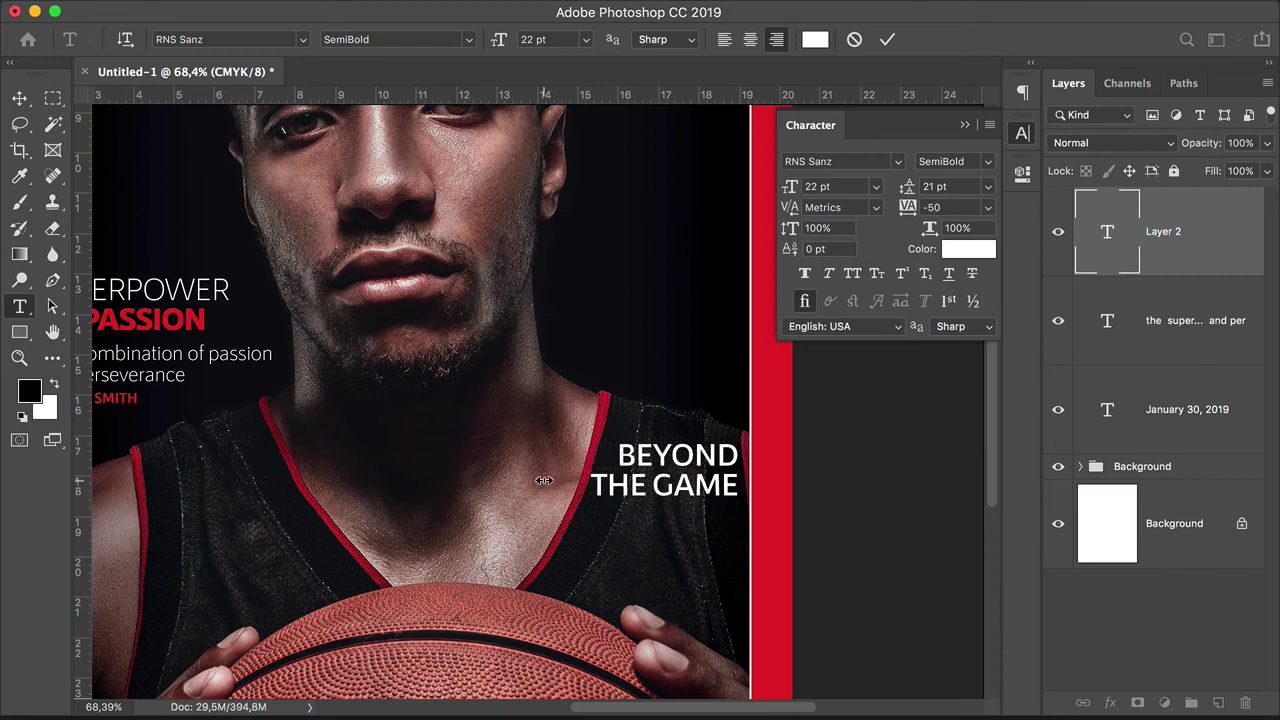
Step: Add the 'How leadership works' subline and an all-caps author byline below
key(Return)
text(How leadership)
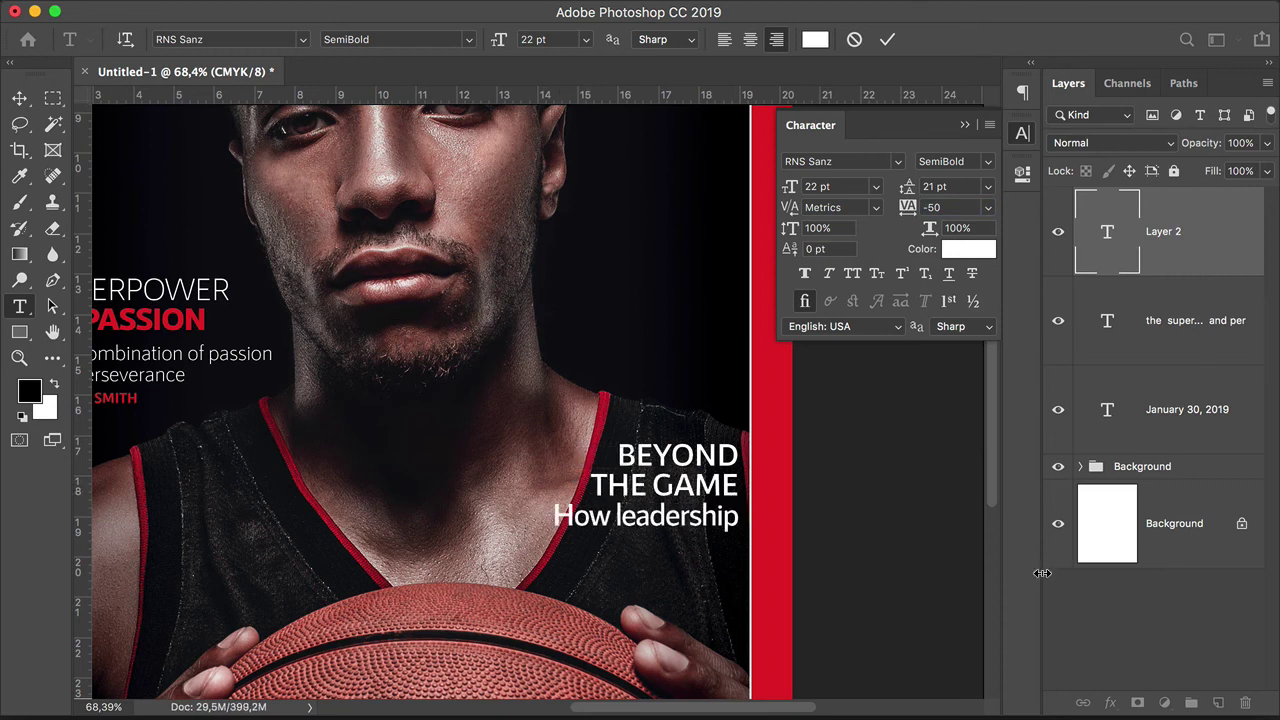
key(Return)
text(works)
key(Return)
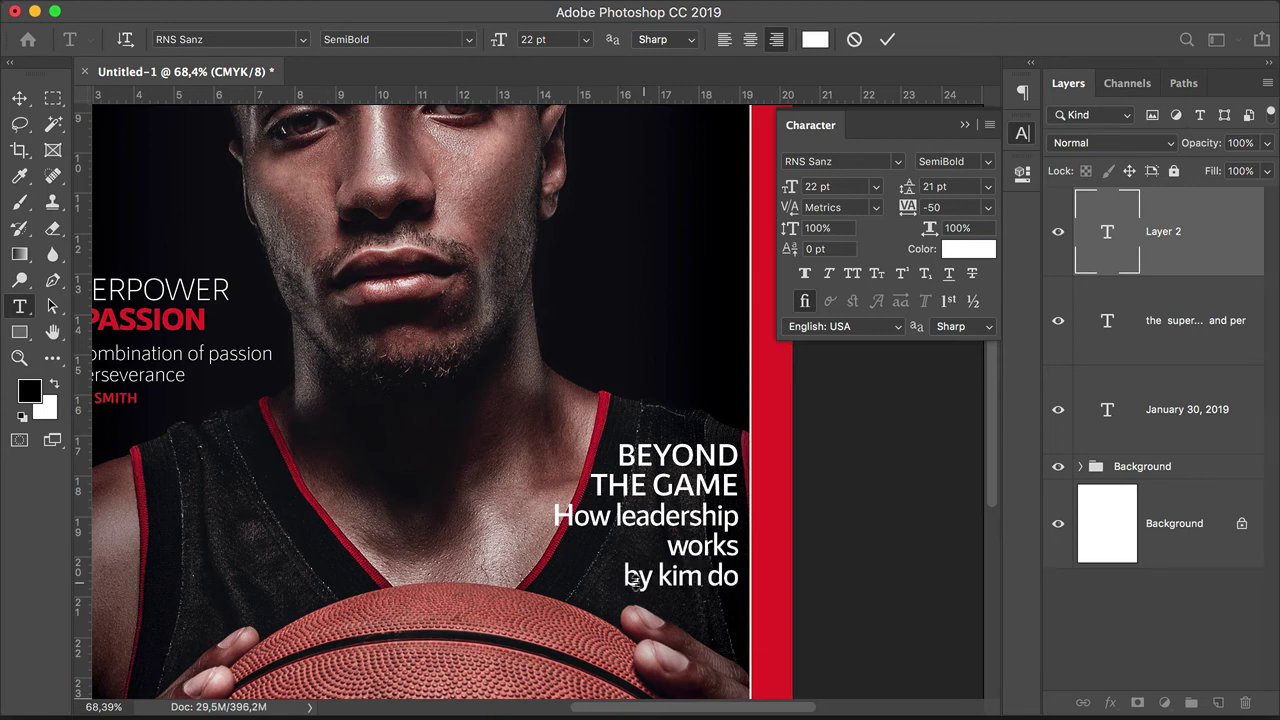
click(852, 273)
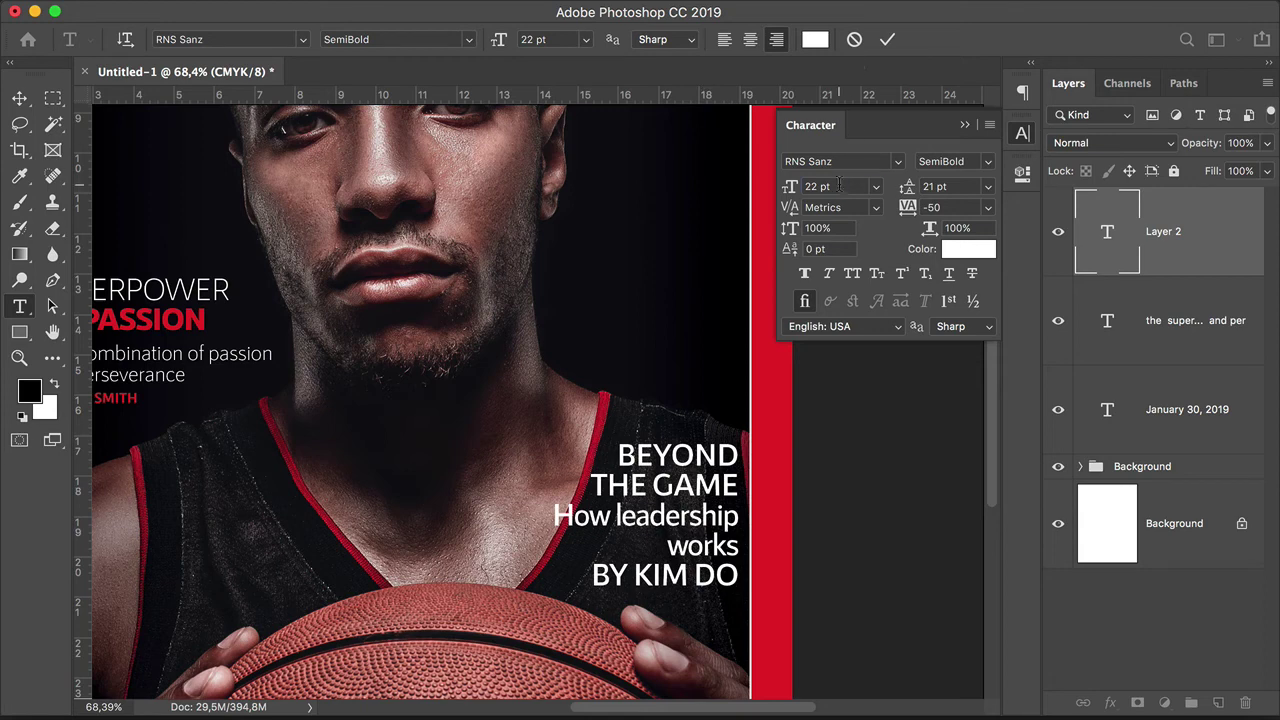
Step: Make 'How leadership works' Light 15 pt with -10 tracking on one line
click(839, 186)
text(15)
click(955, 161)
click(935, 146)
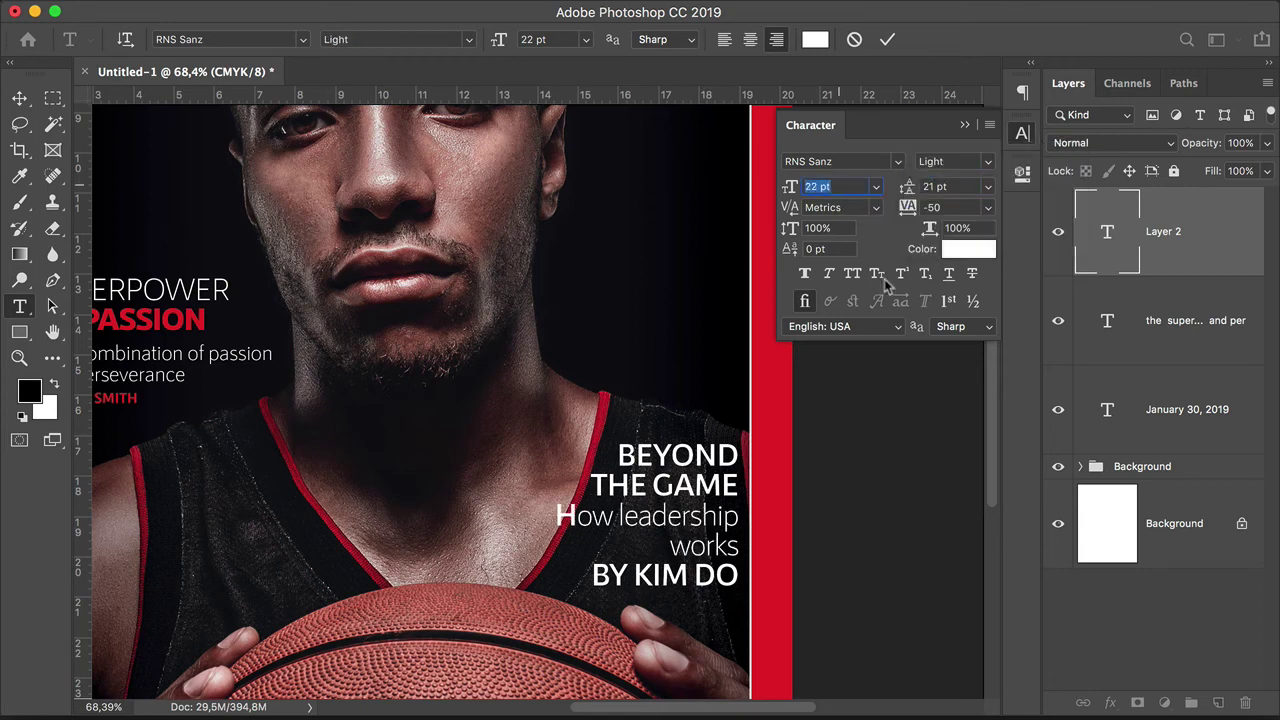
text(15)
key(Return)
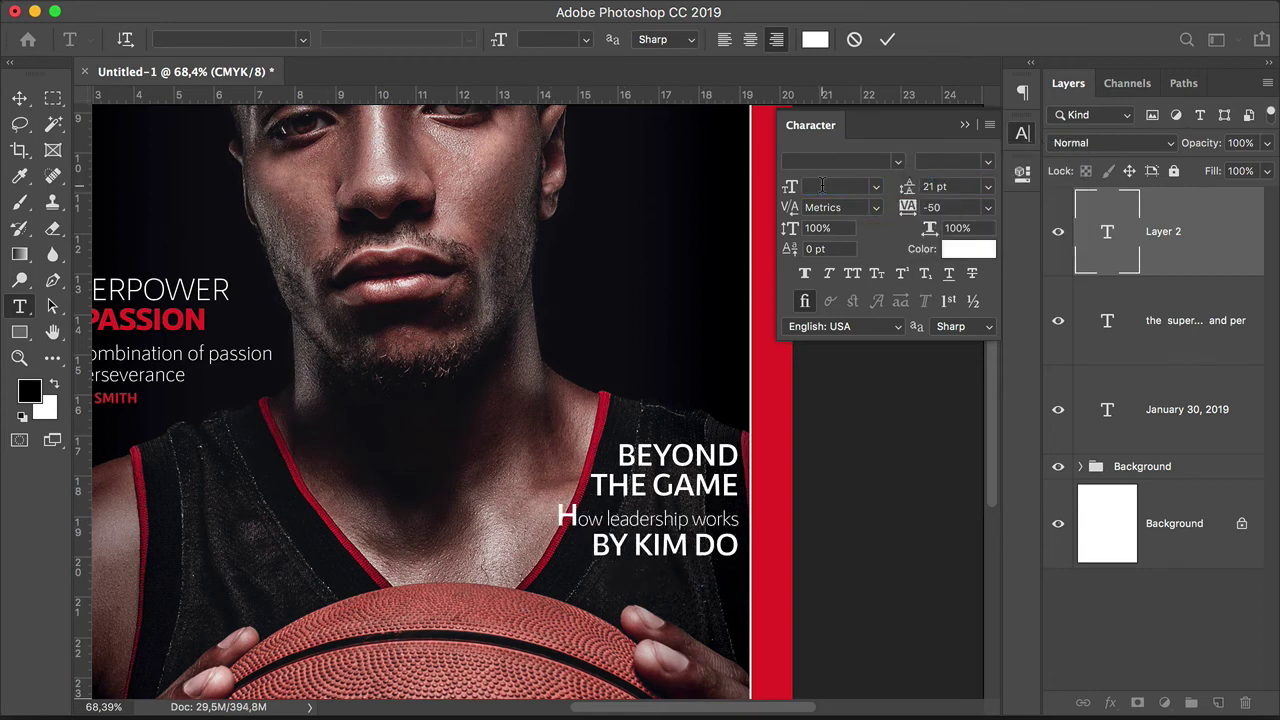
click(955, 161)
click(935, 148)
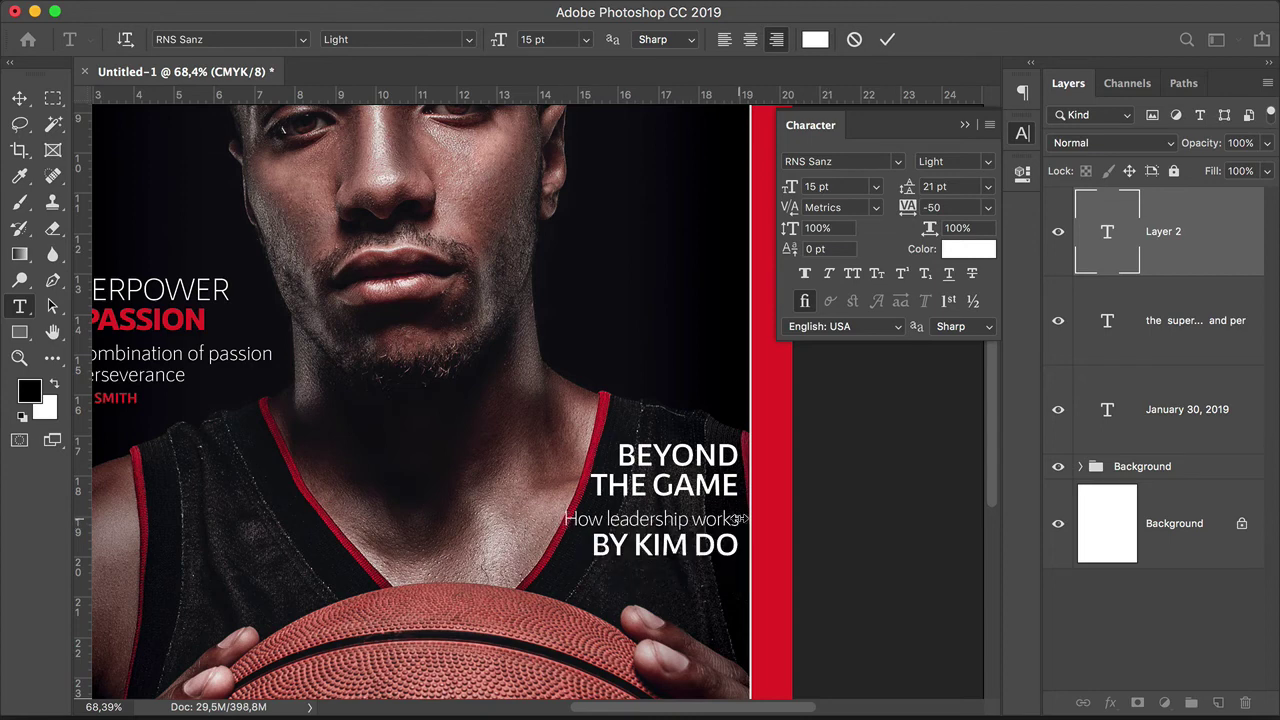
click(987, 207)
click(945, 284)
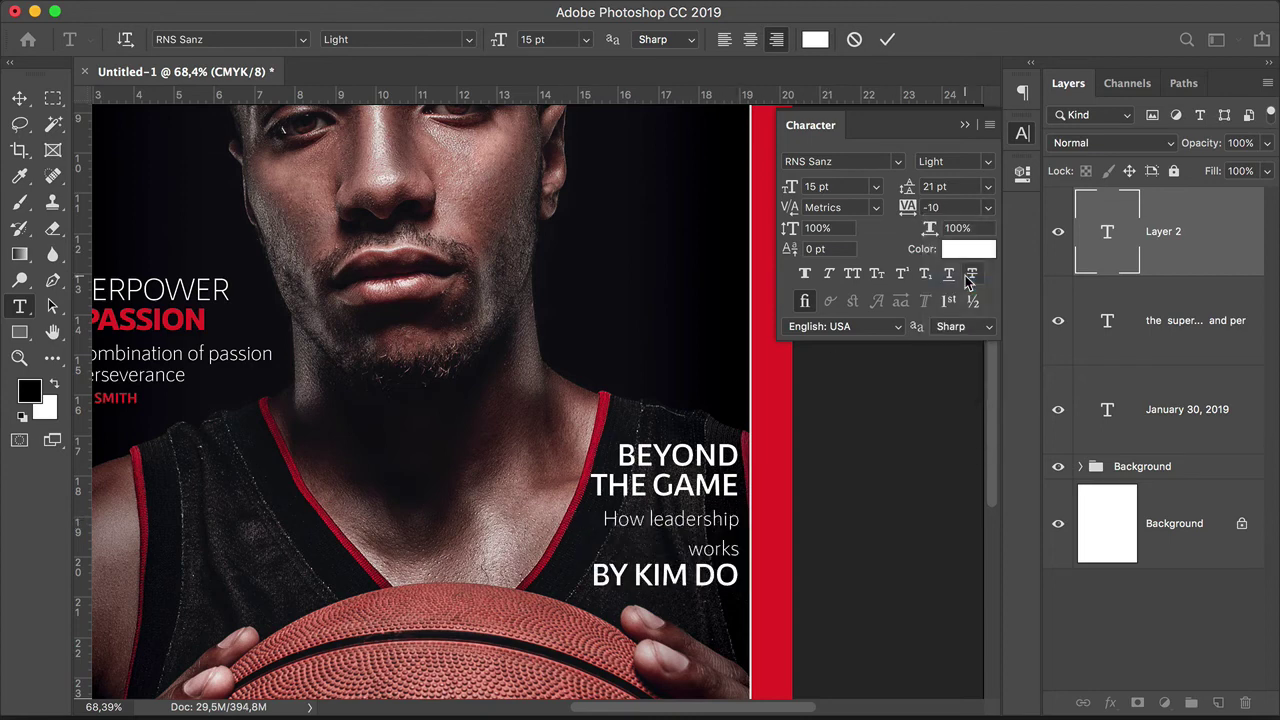
drag(510, 516, 489, 515)
click(660, 543)
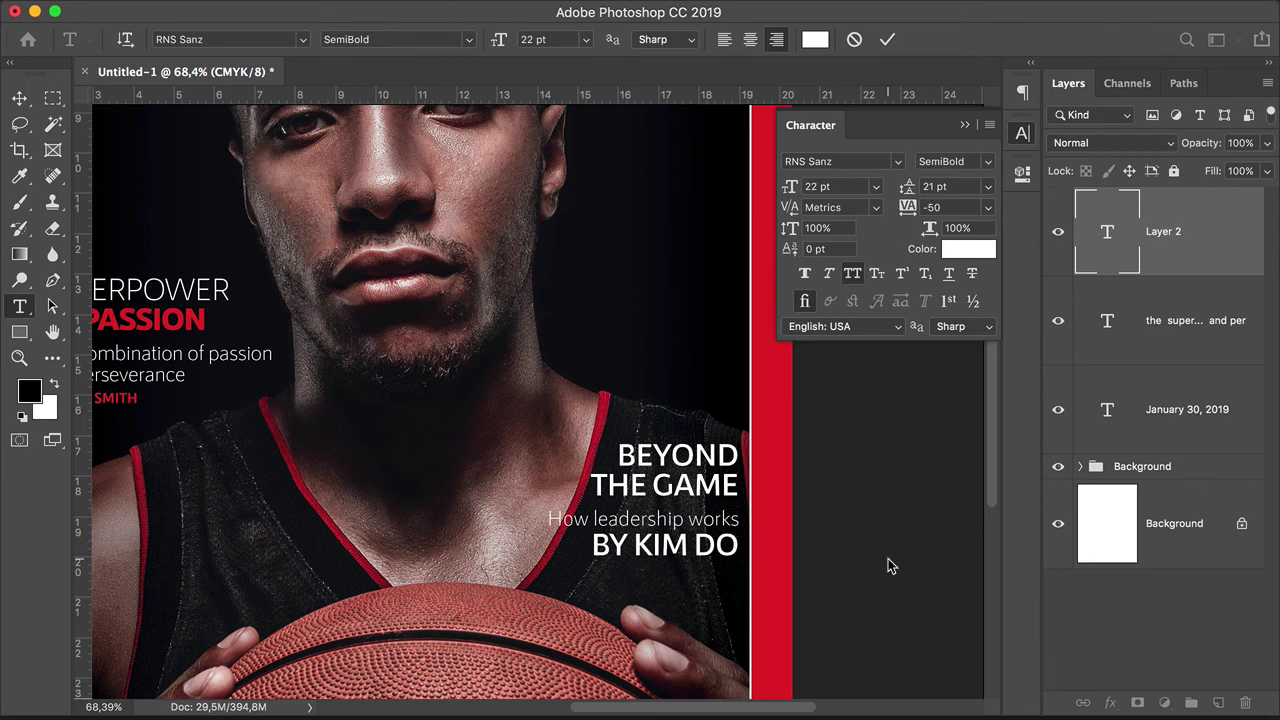
Step: Style the byline Bold 10 pt, leading 15, tracking -75, red sampled from the border
click(987, 161)
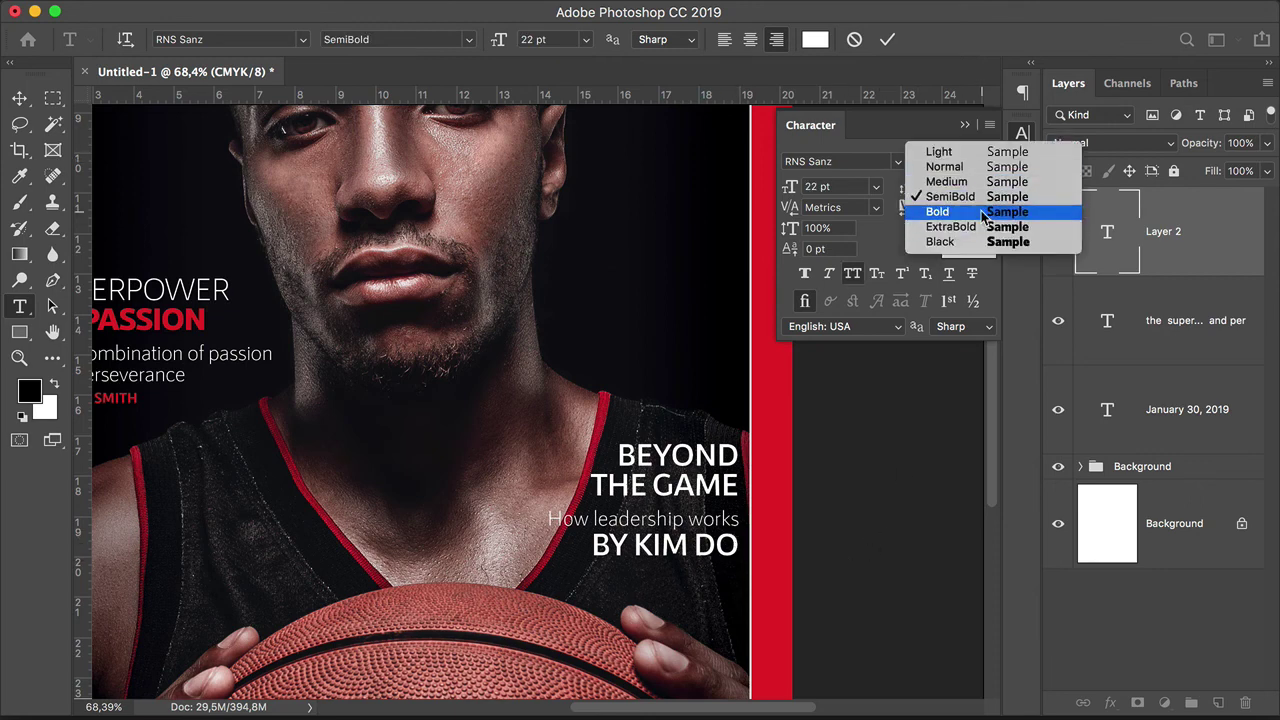
click(940, 209)
click(845, 188)
text(10)
key(Return)
click(955, 186)
text(15)
key(Return)
click(987, 207)
click(980, 241)
click(990, 249)
click(772, 118)
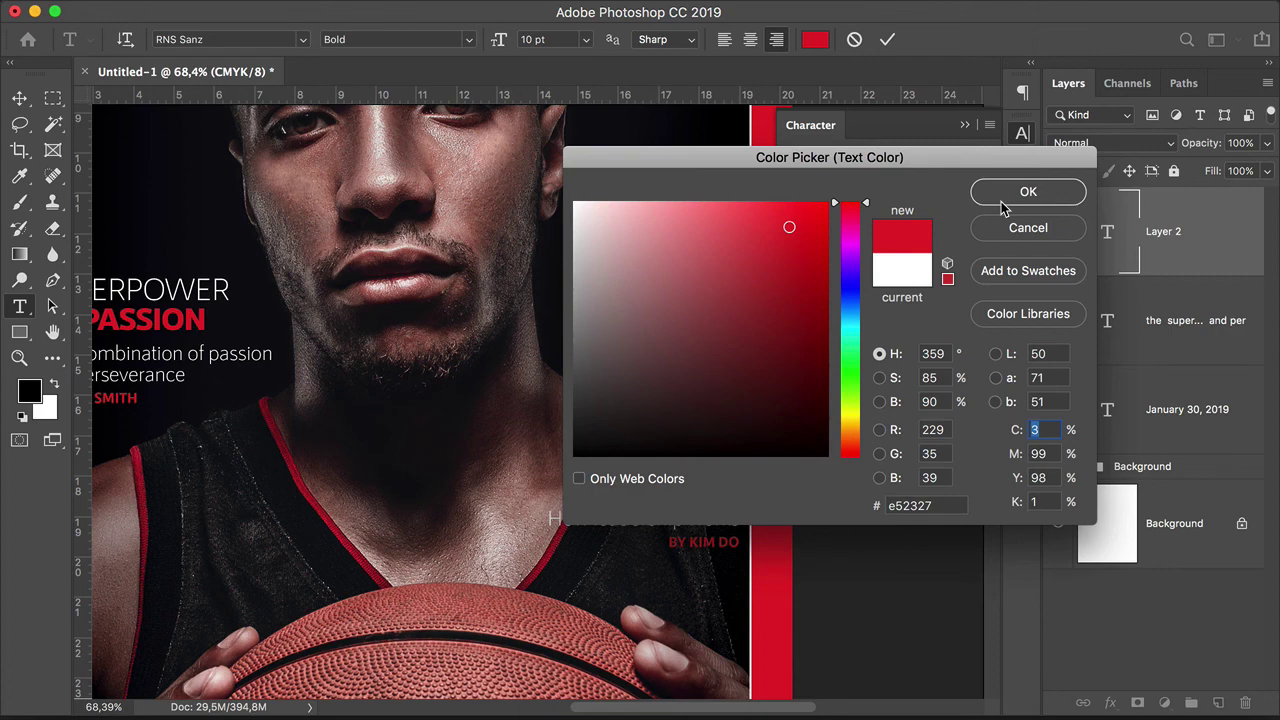
click(1001, 201)
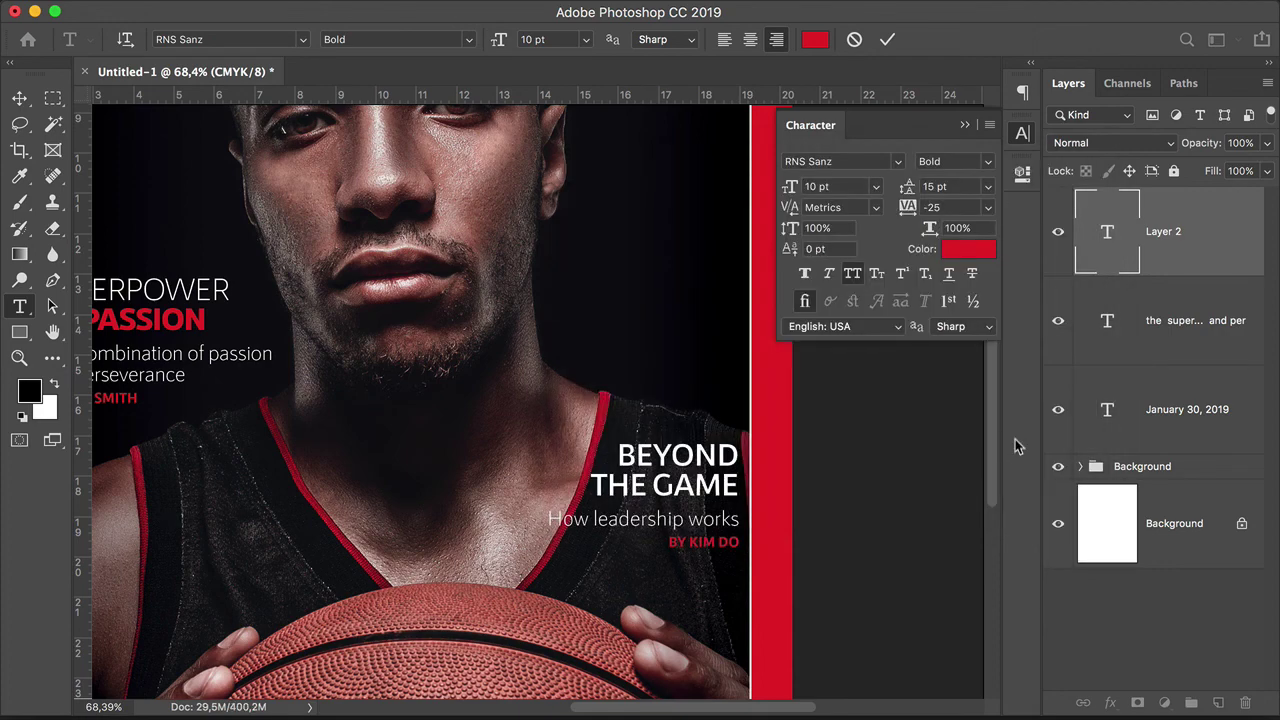
Step: Commit the text and move the BEYOND THE GAME block slightly lower
click(486, 337)
key(z)
key(super+0)
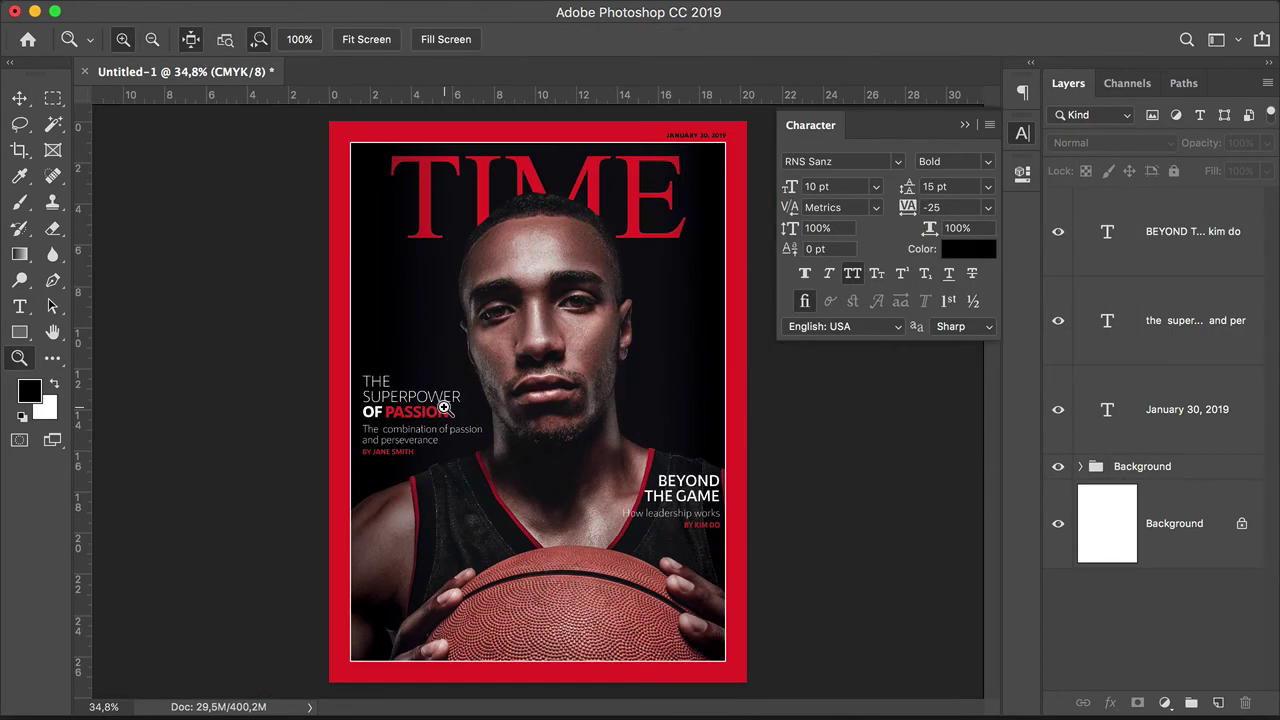
drag(444, 408, 616, 428)
key(v)
drag(735, 470, 735, 509)
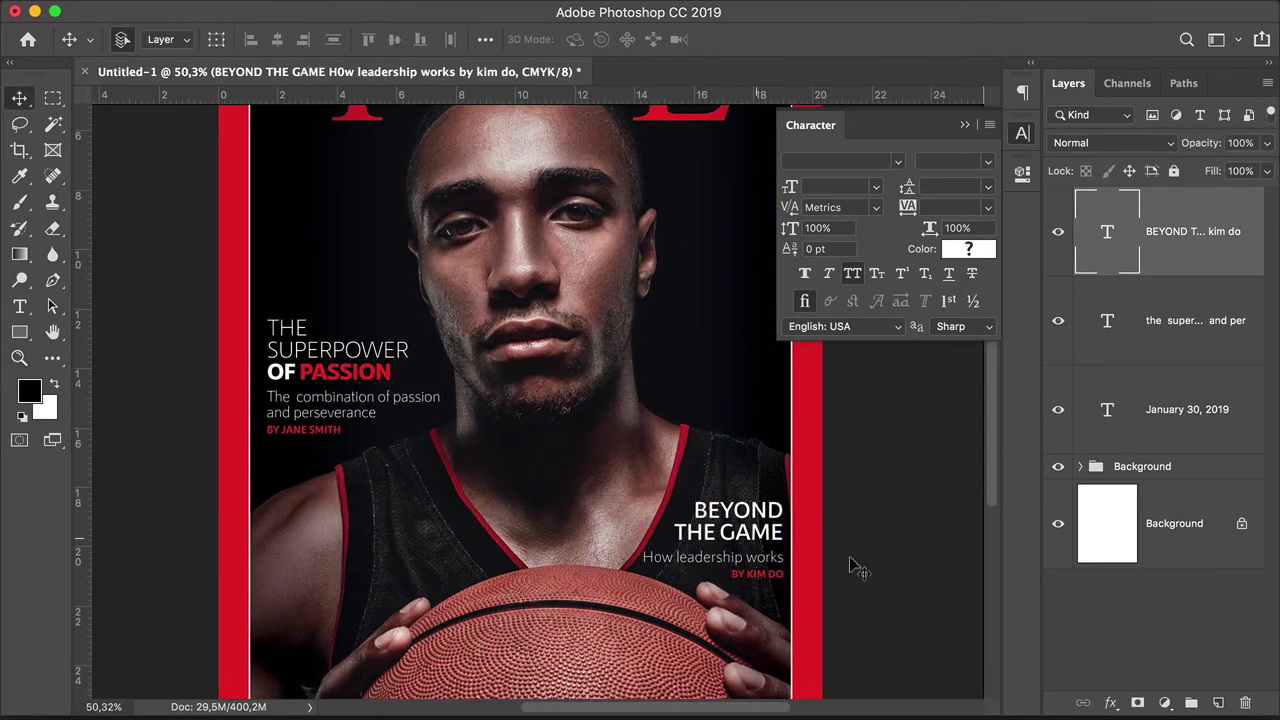
Step: Save the cover as TimeMagazineCover.psd in Downloads > Time Magazine Cover
key(z)
alt+click(552, 457)
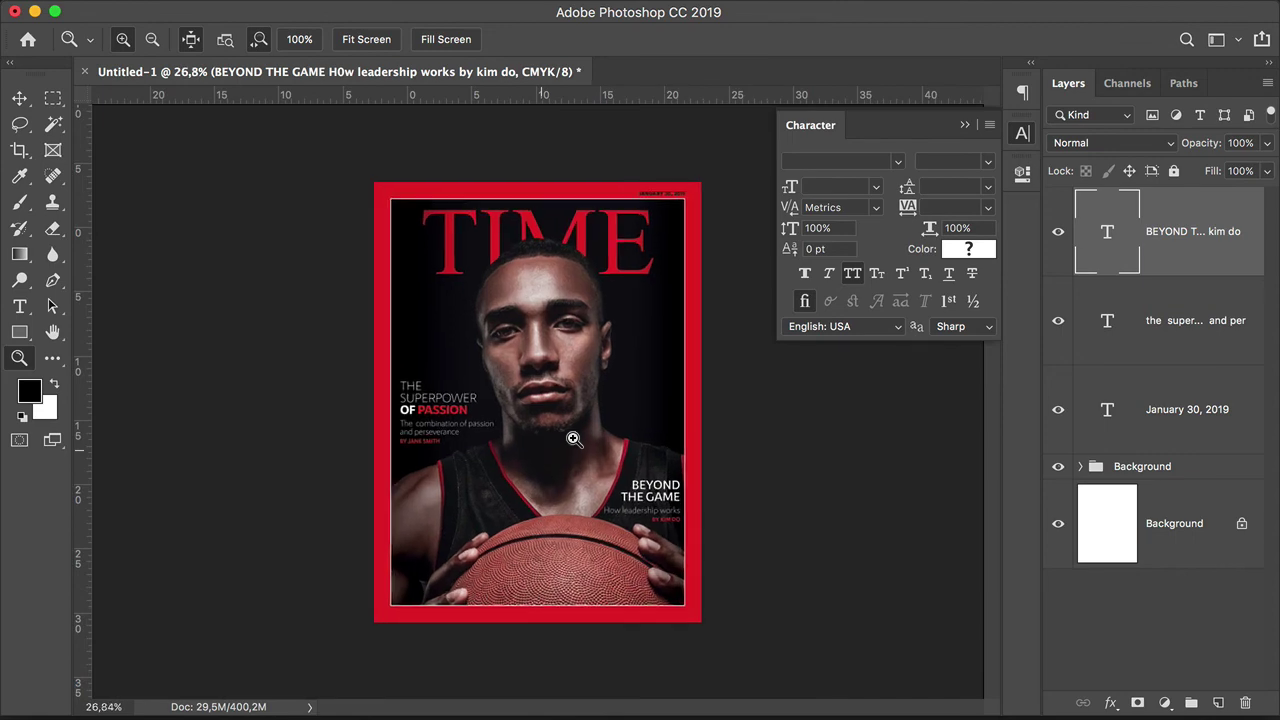
click(573, 438)
key(super+shift+s)
click(359, 299)
click(535, 191)
click(572, 60)
text(TimeMagazineCover)
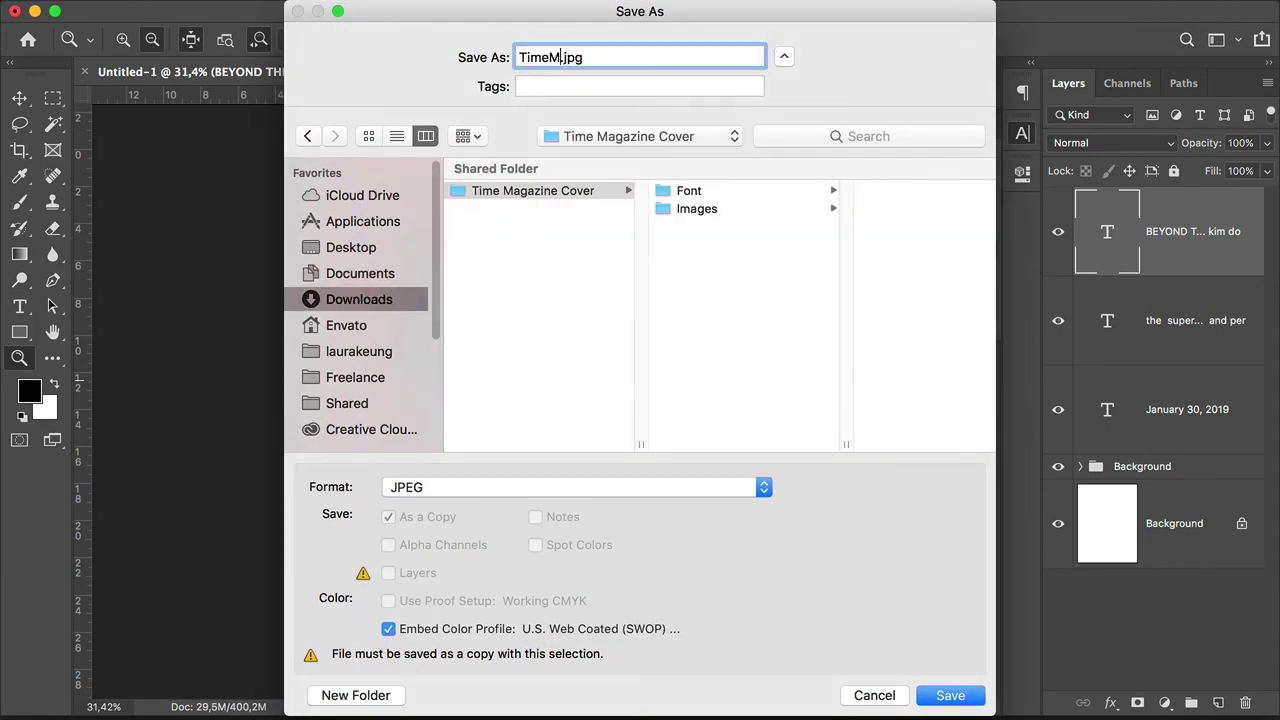
click(740, 487)
click(520, 431)
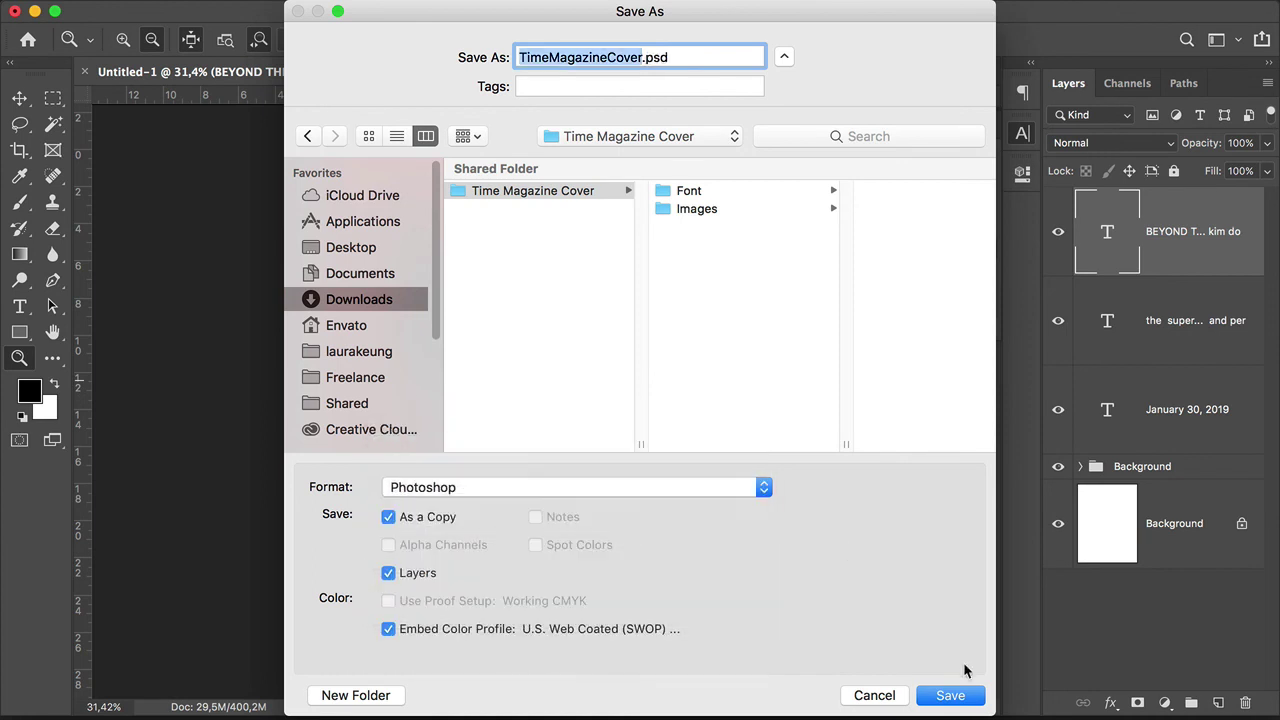
click(947, 695)
click(880, 295)
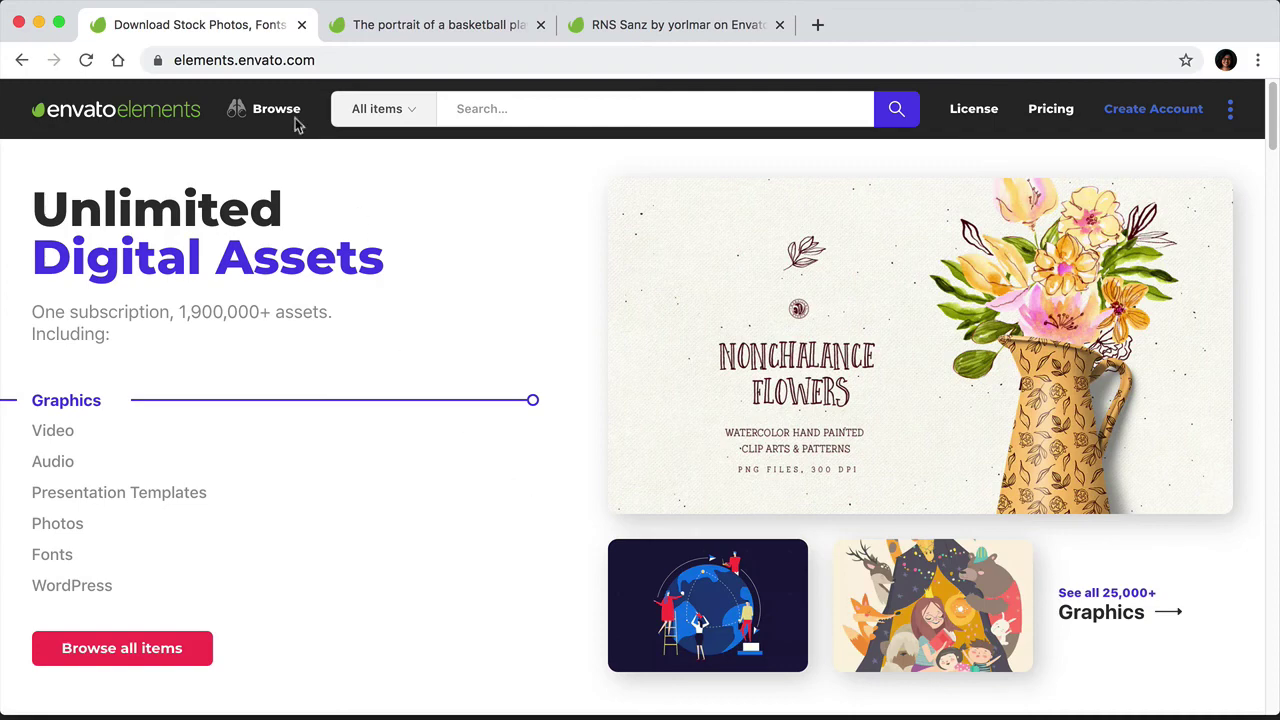
Step: Go to Envato Elements Photos and open the Furry friends pet collection
mouse_move(286, 137)
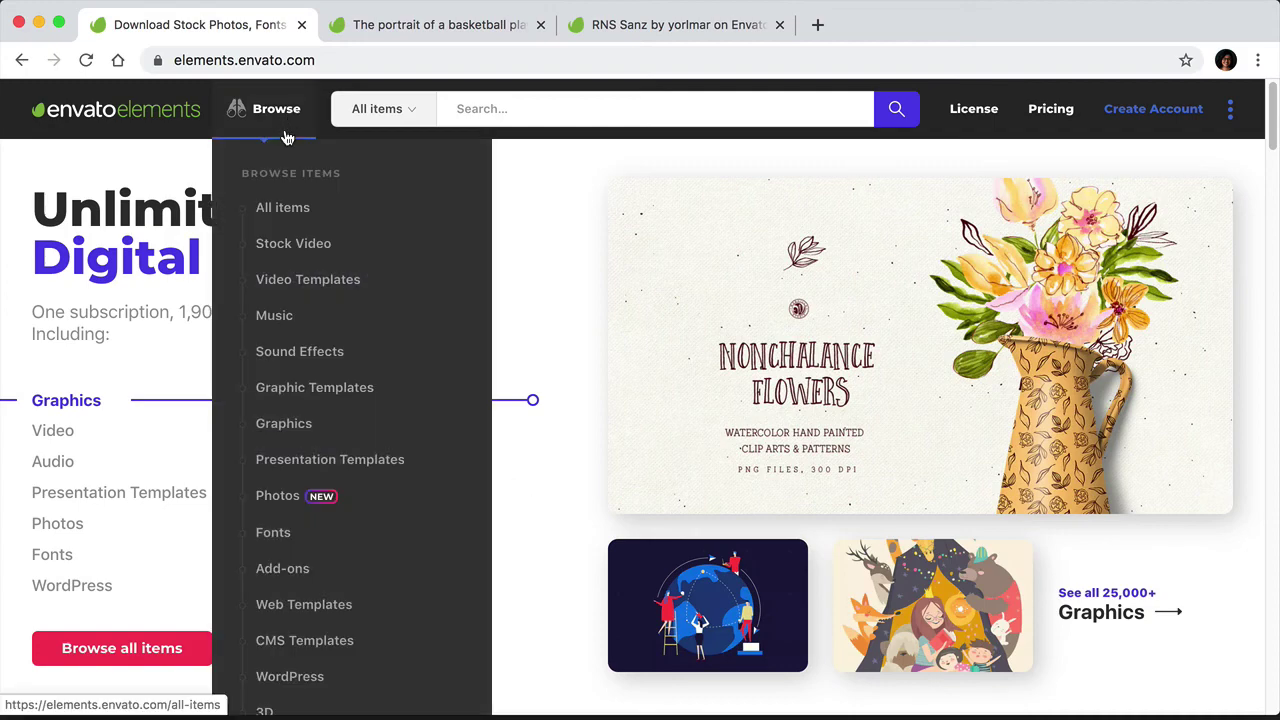
click(280, 495)
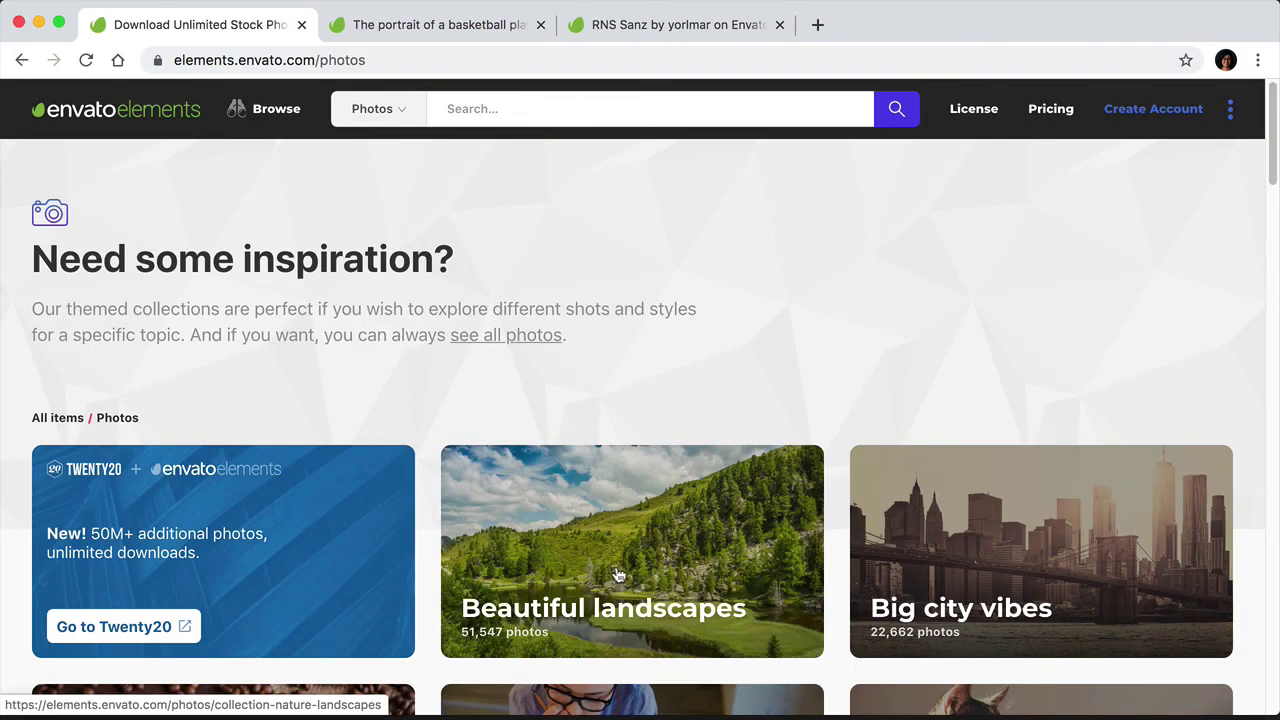
scroll(586, 562, down, 5)
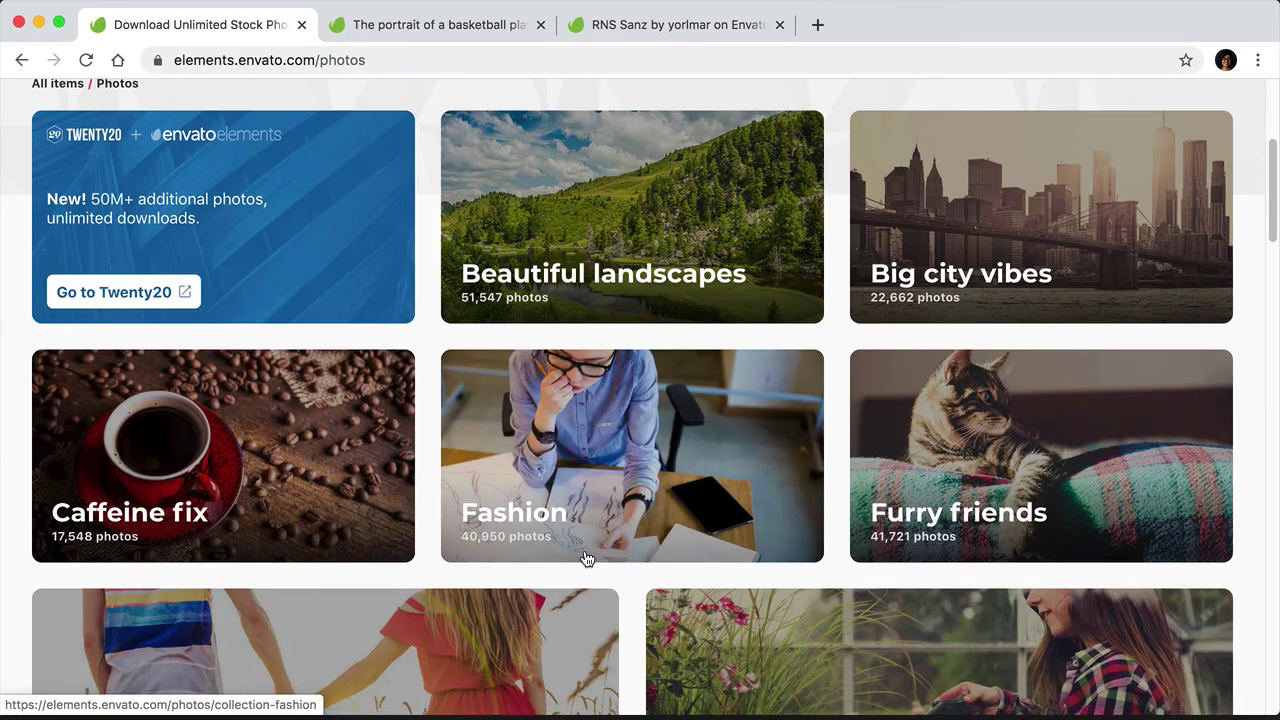
click(862, 455)
drag(1273, 112, 1273, 148)
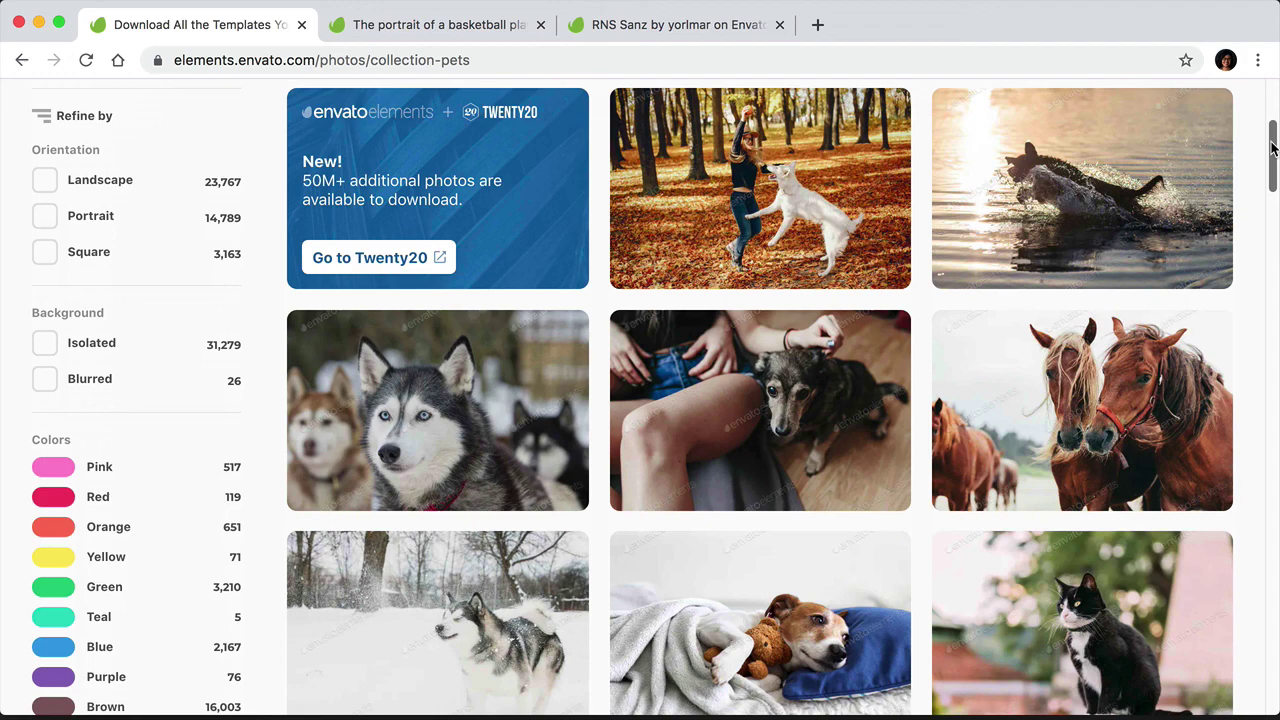